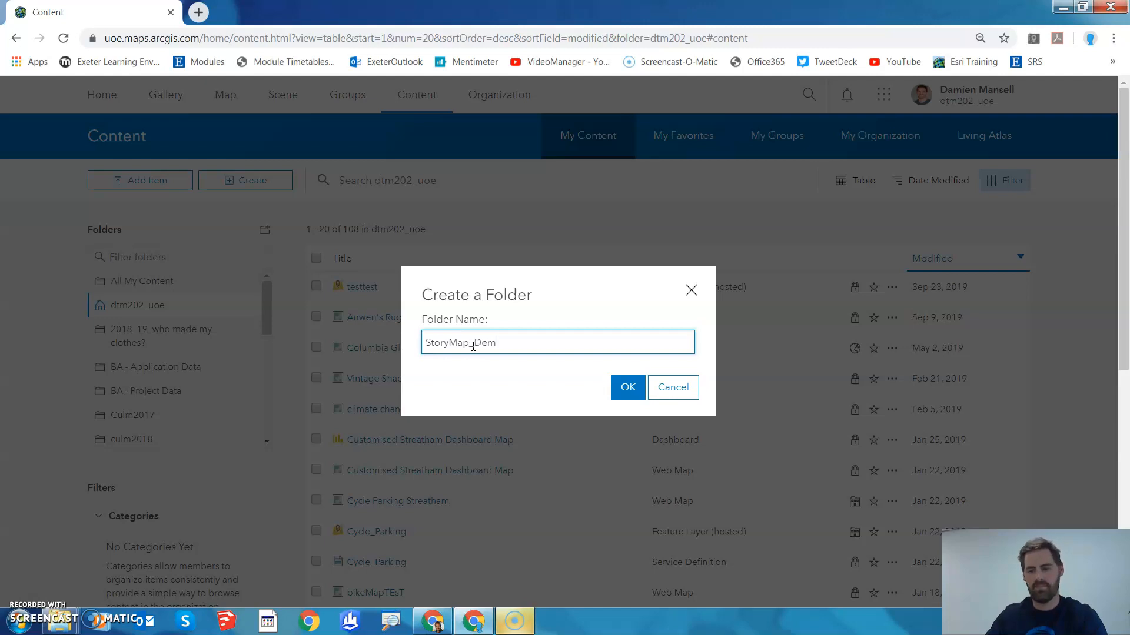
Finish creating a content folder named StoryMap_Demo and open it
left_click(628, 387)
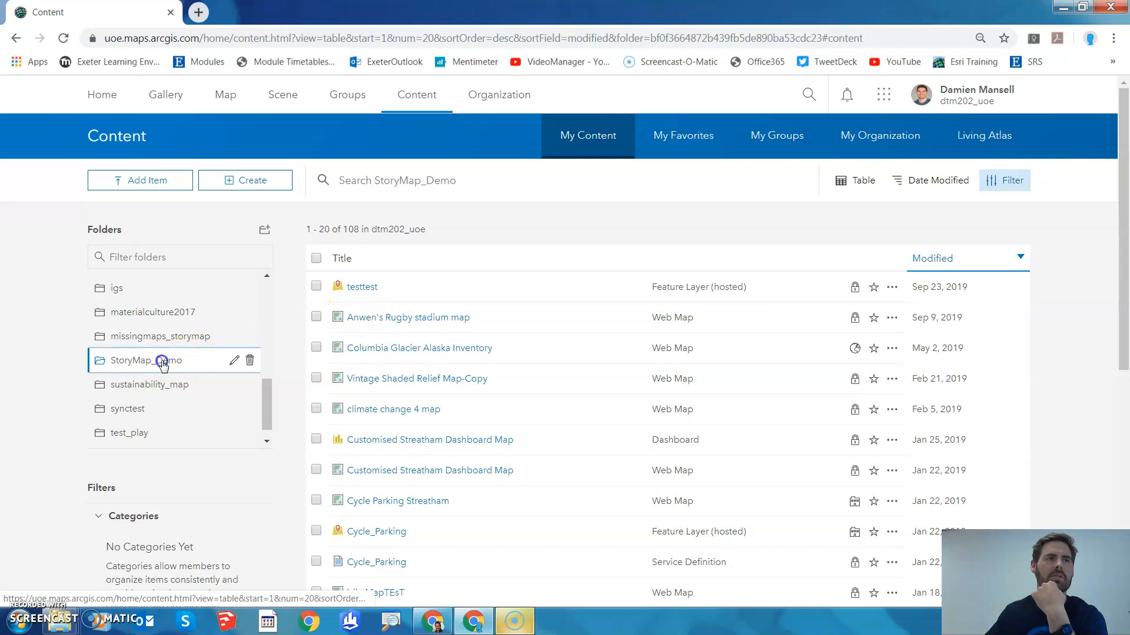
left_click(167, 365)
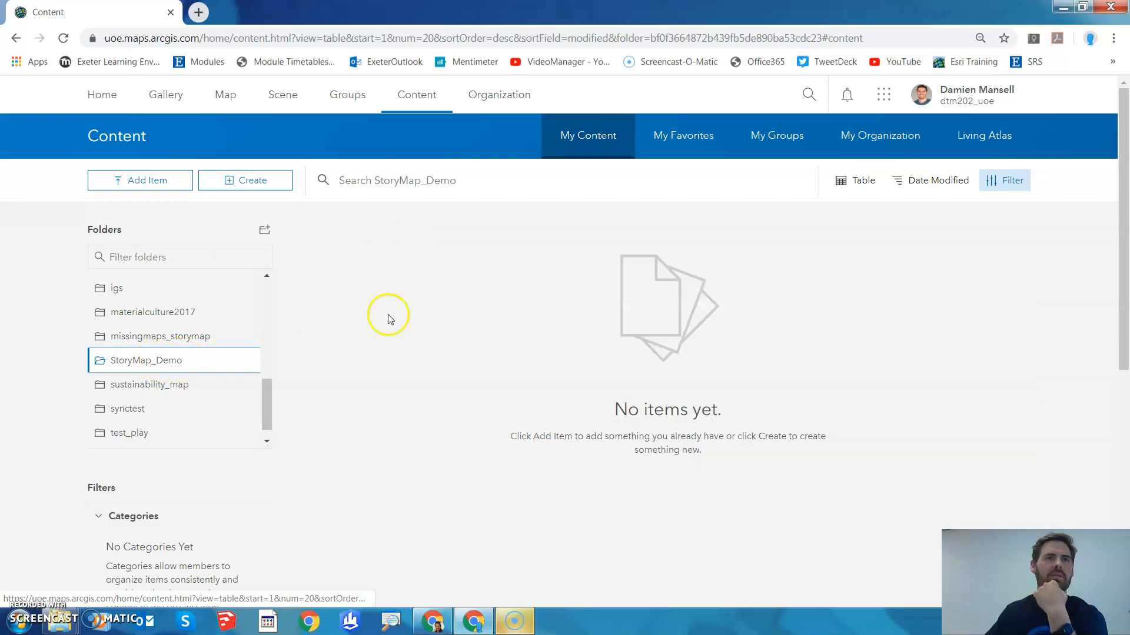
Create a map titled CulmMap with the tag GEO2320 in the StoryMap_Demo folder and open it, discarding the previous map's unsaved changes
left_click(245, 180)
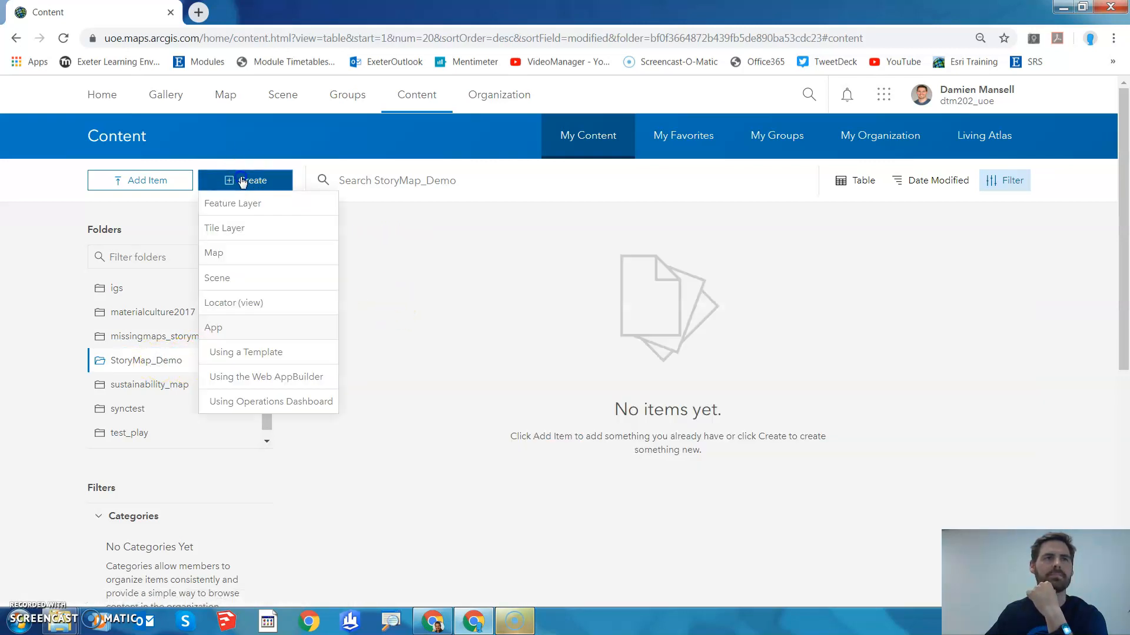
left_click(218, 250)
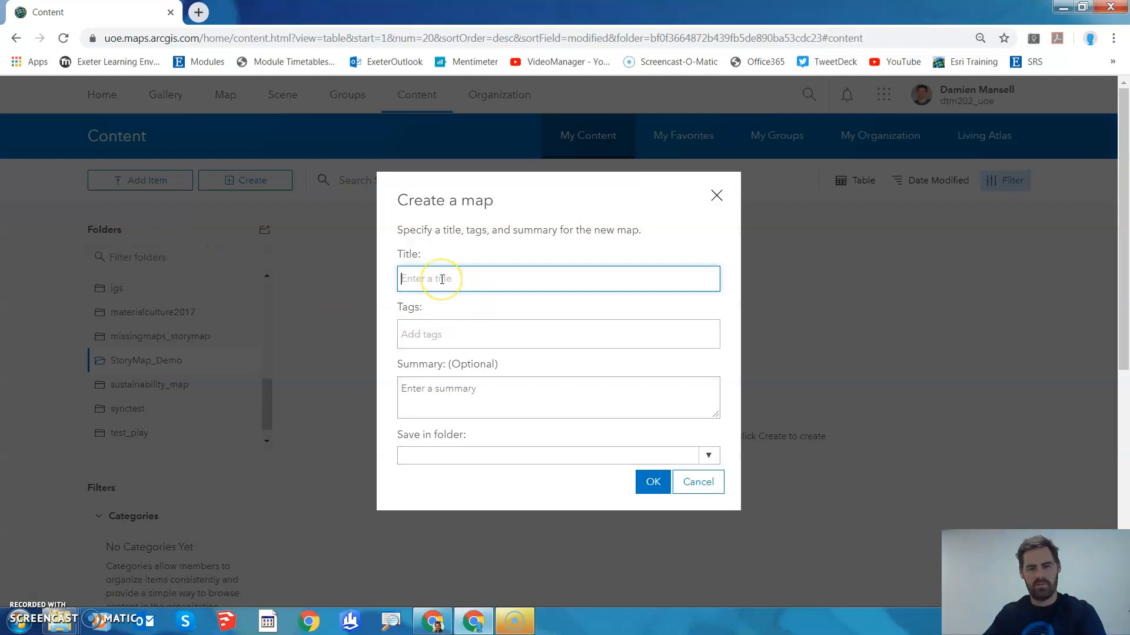
type("CulmMap")
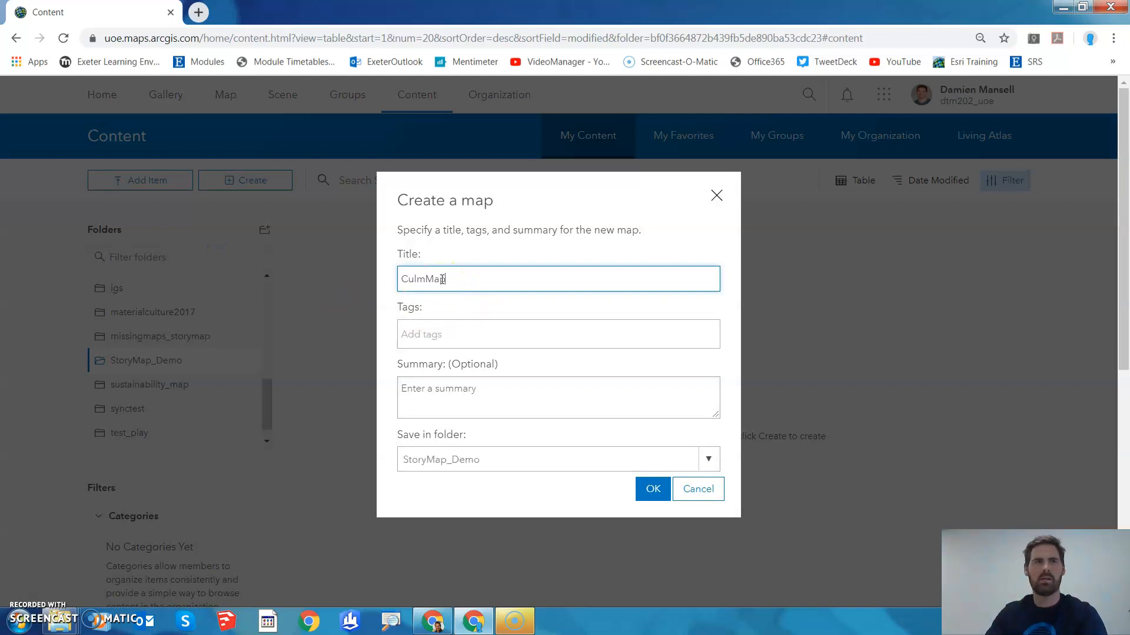
left_click(432, 326)
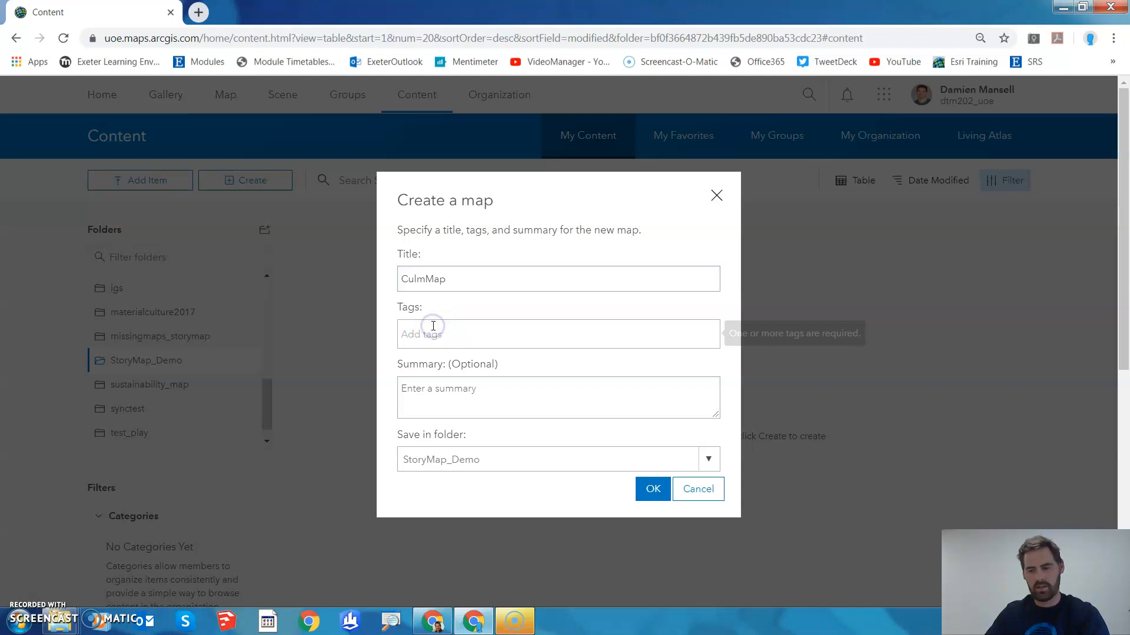
type("GEO2320")
left_click(424, 359)
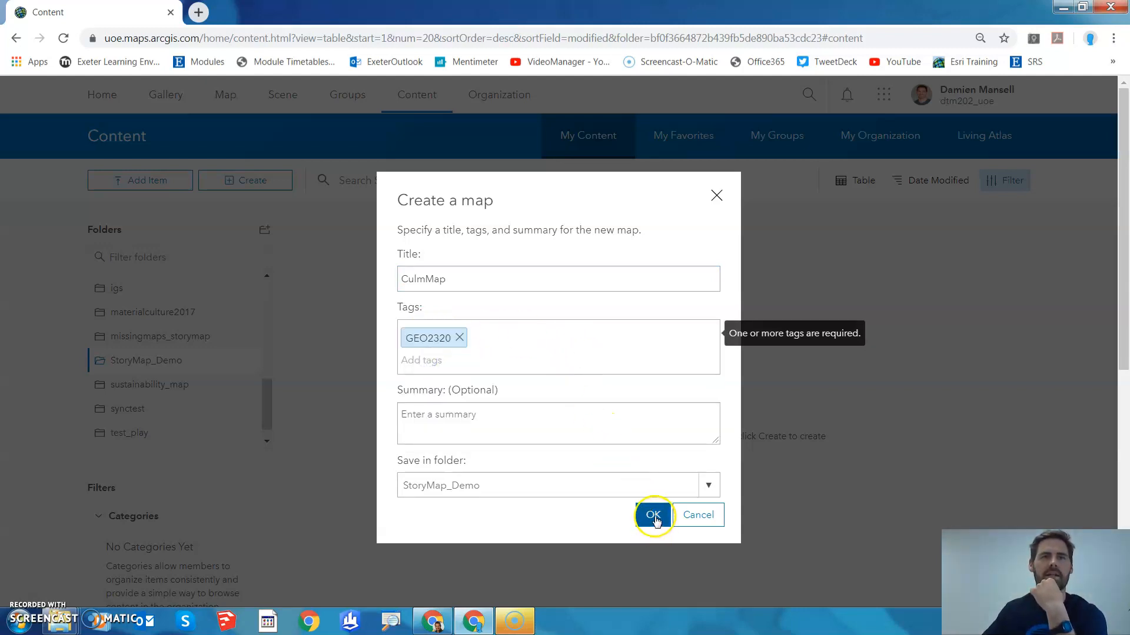
left_click(649, 515)
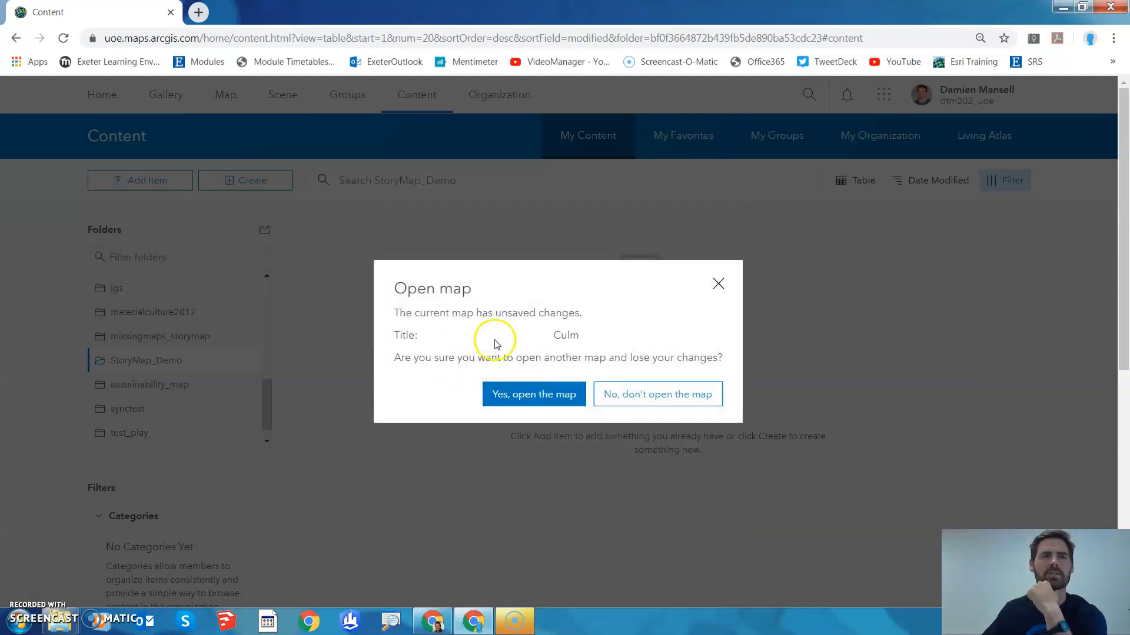
left_click(534, 395)
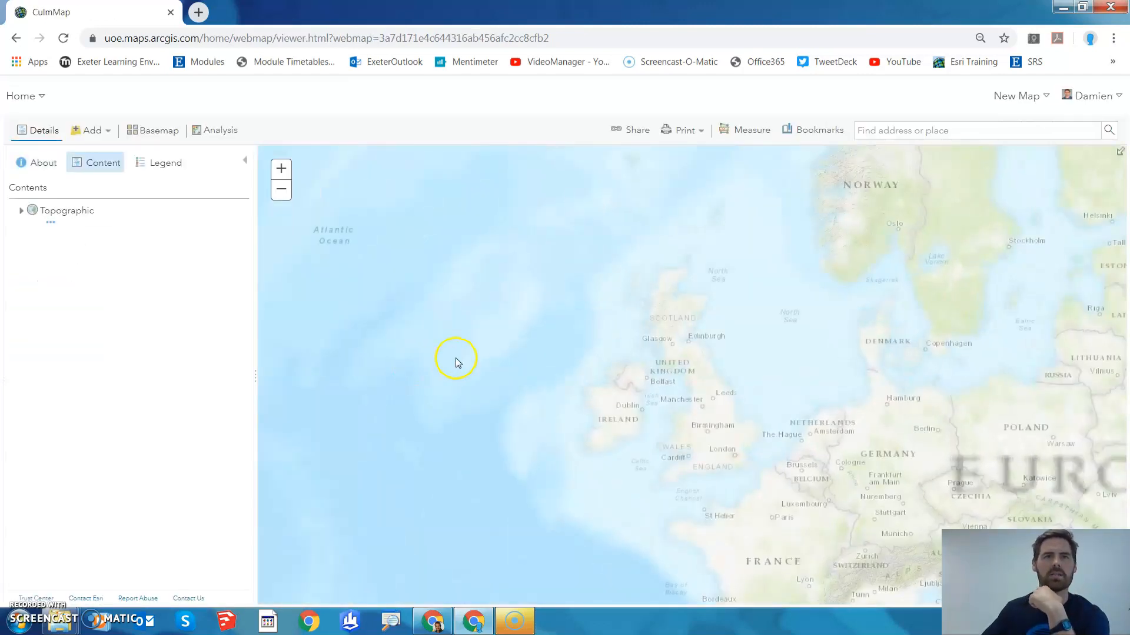
Search the map for coldharbour mill, dismiss the search result and frame the River Culm southwest of the mill
type("c")
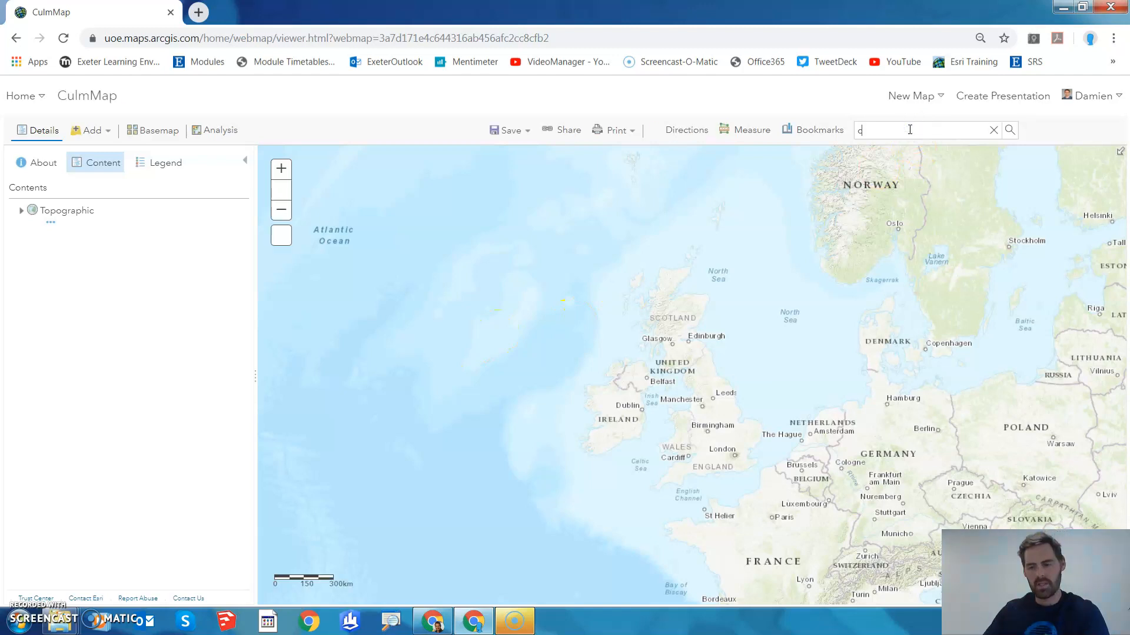
type("oldharbour map")
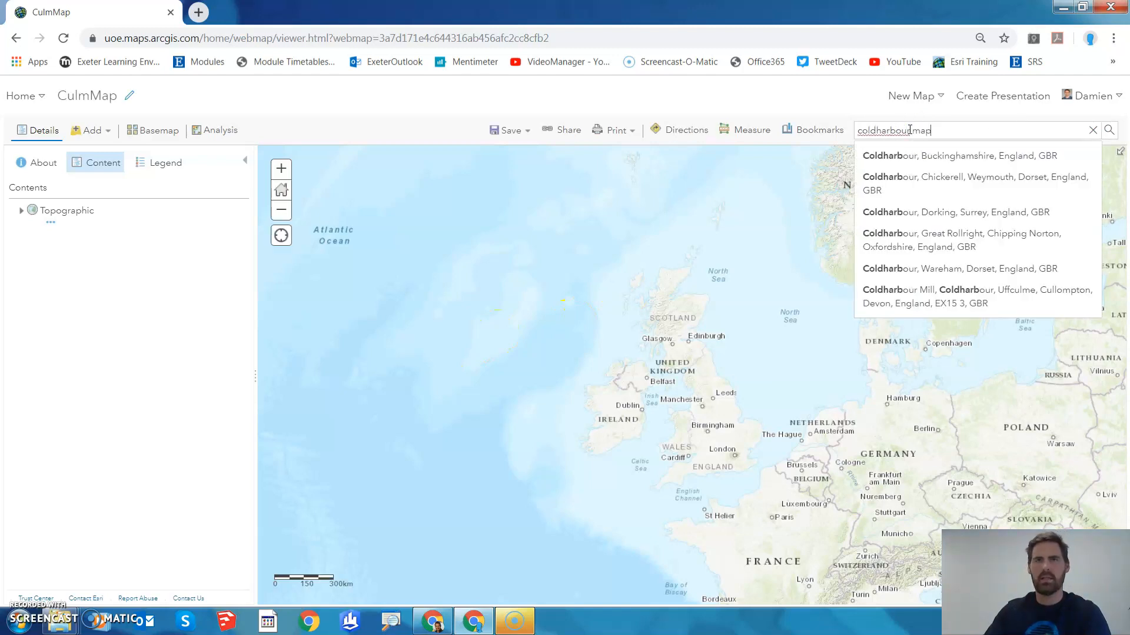
key("BackSpace")
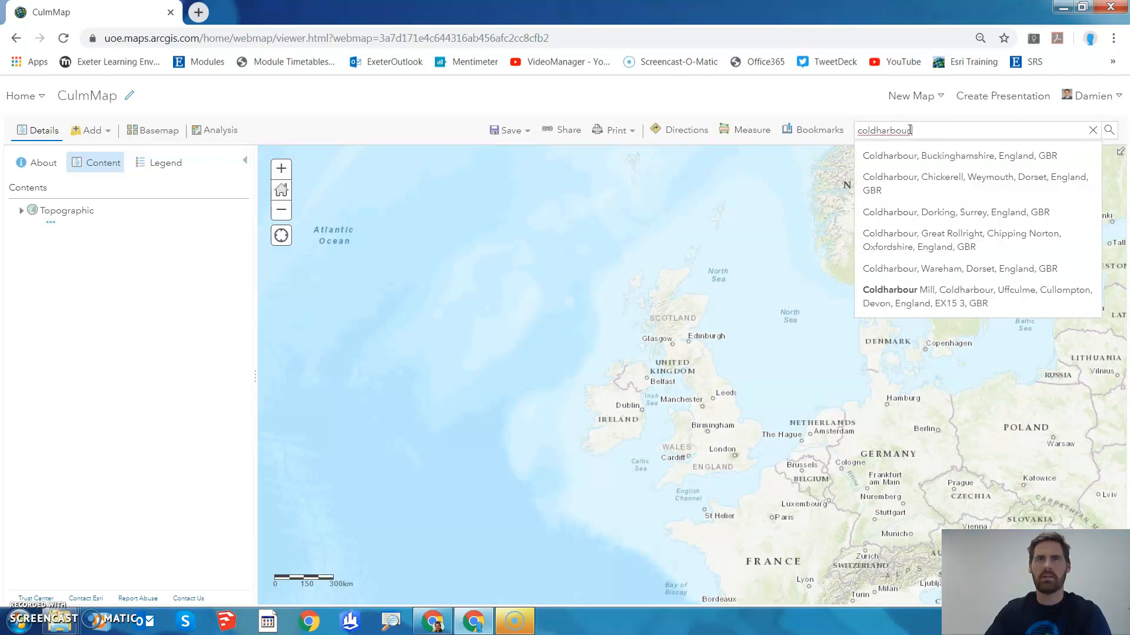
key("Return")
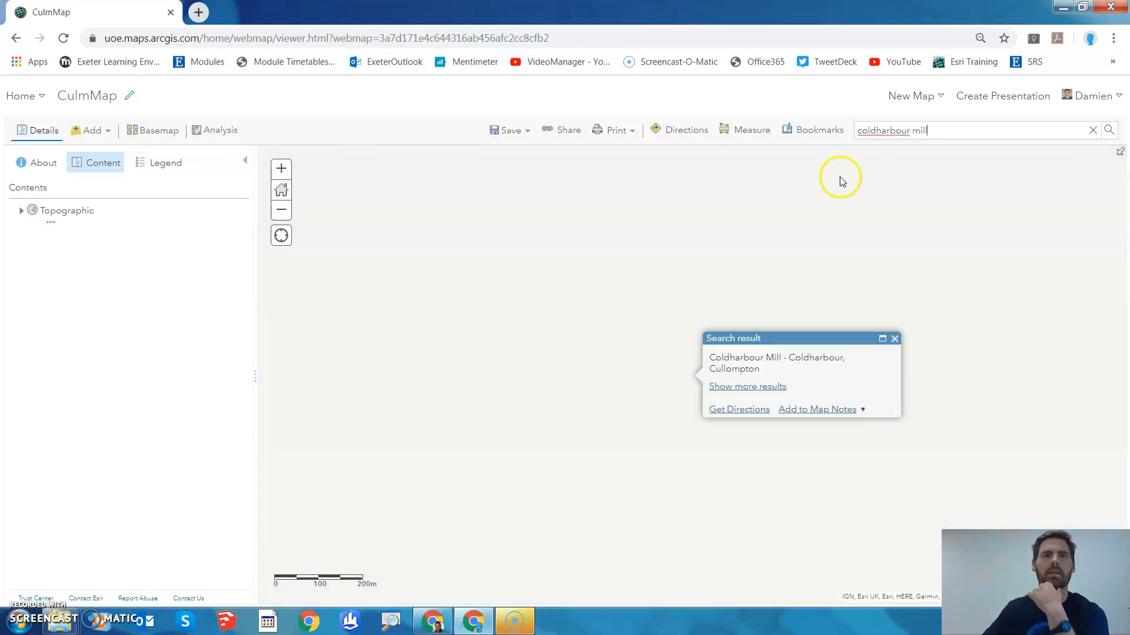
left_click(894, 339)
left_click_drag(716, 382, 795, 299)
left_click_drag(716, 417, 843, 245)
Switch the basemap to Imagery and save the map
left_click(152, 130)
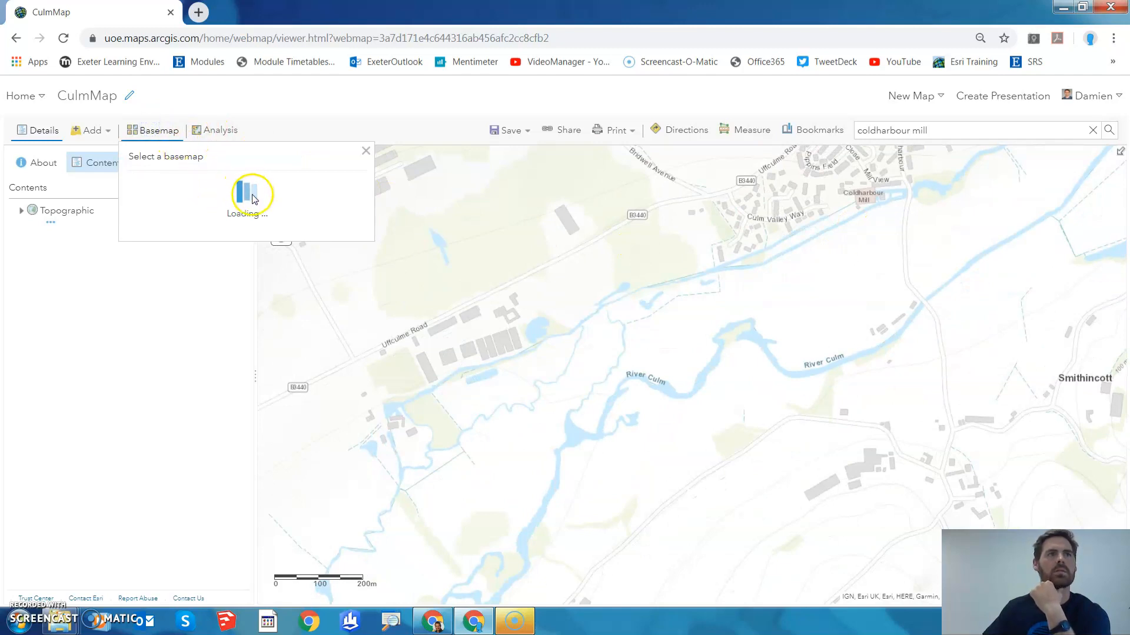
left_click(157, 196)
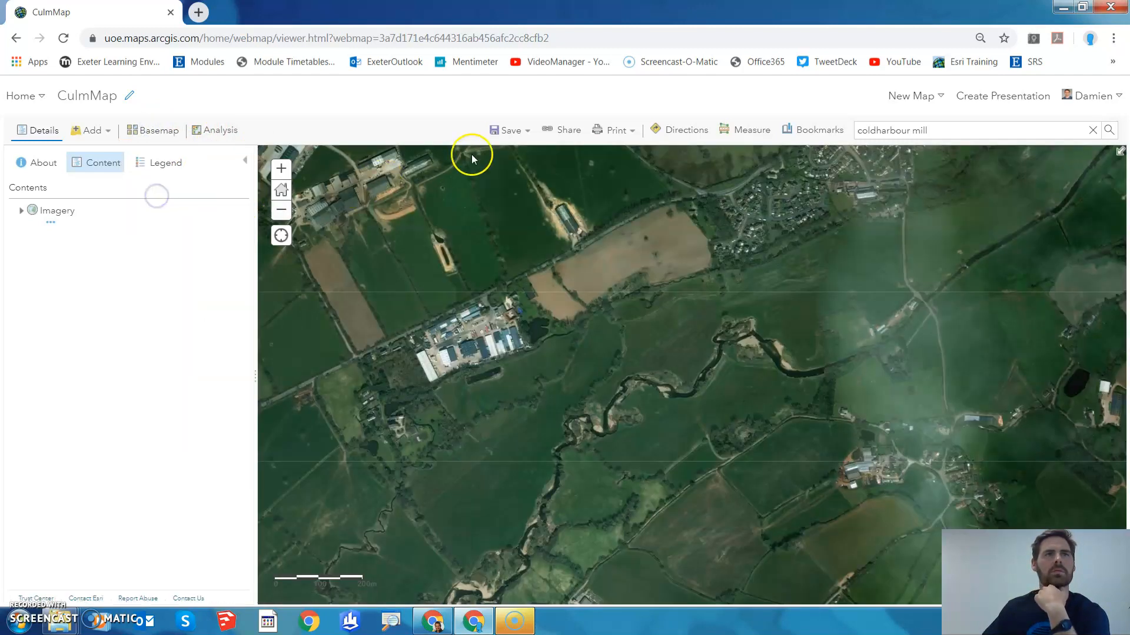
left_click(506, 132)
left_click(506, 151)
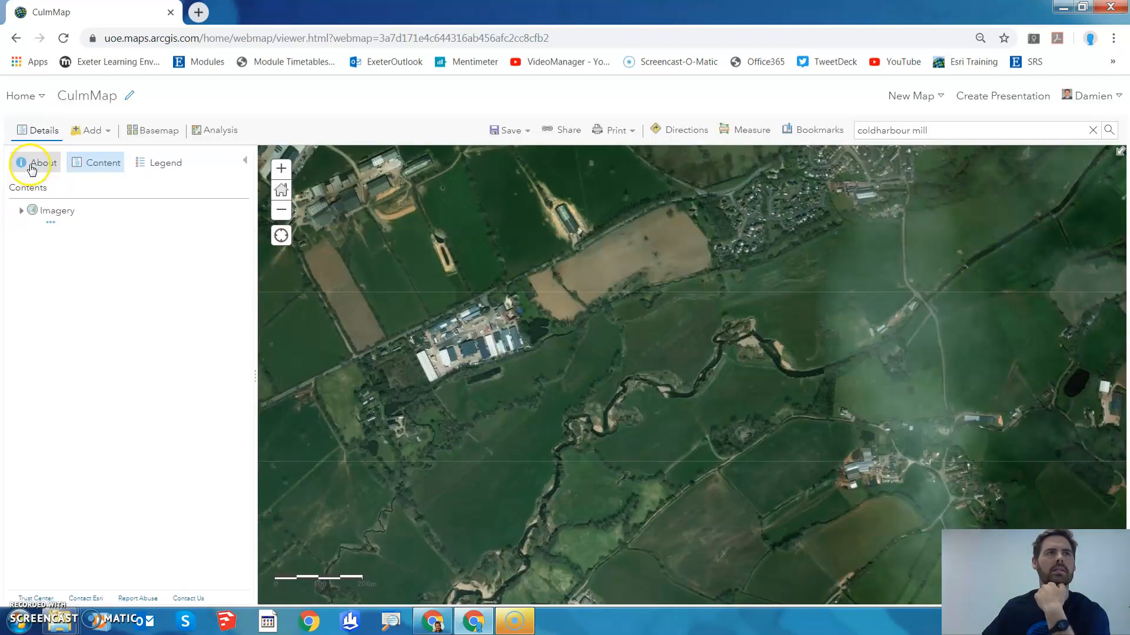
Open CulmMap's full item details and review its description, layers, folder and tags
left_click(32, 166)
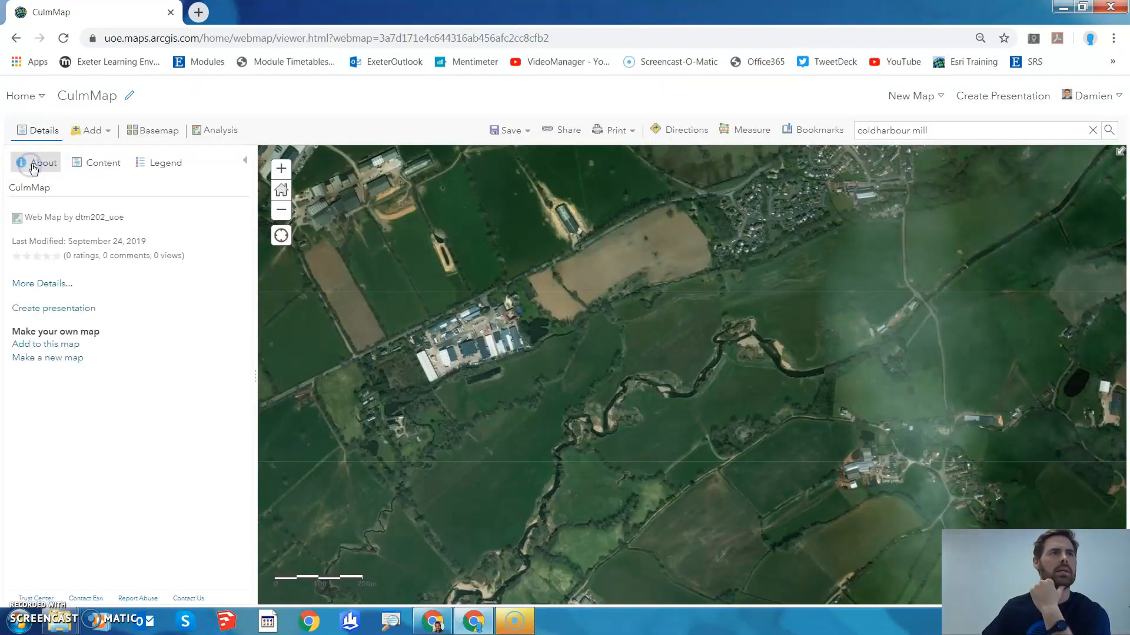
left_click(51, 284)
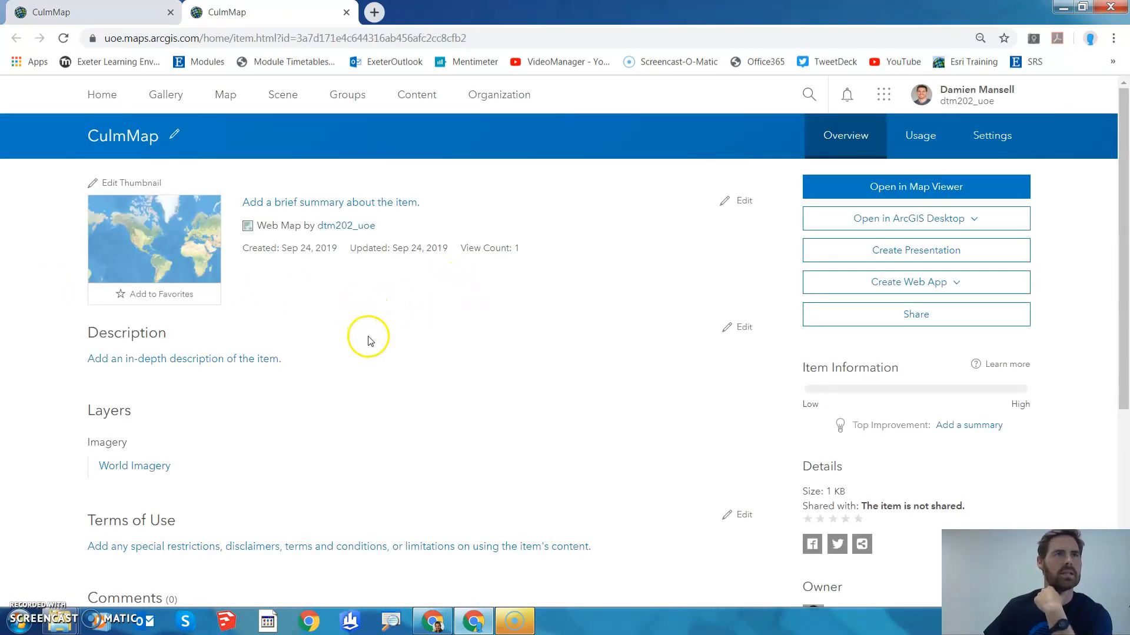
scroll(400, 323, "down", 5)
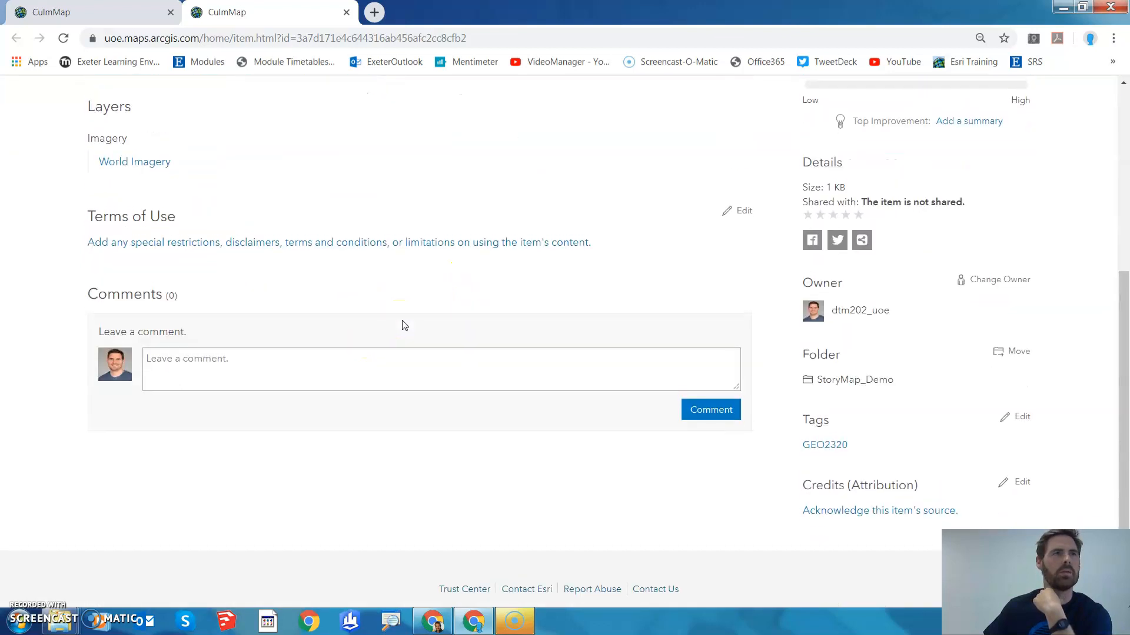
scroll(405, 325, "up", 4)
scroll(405, 325, "up", 2)
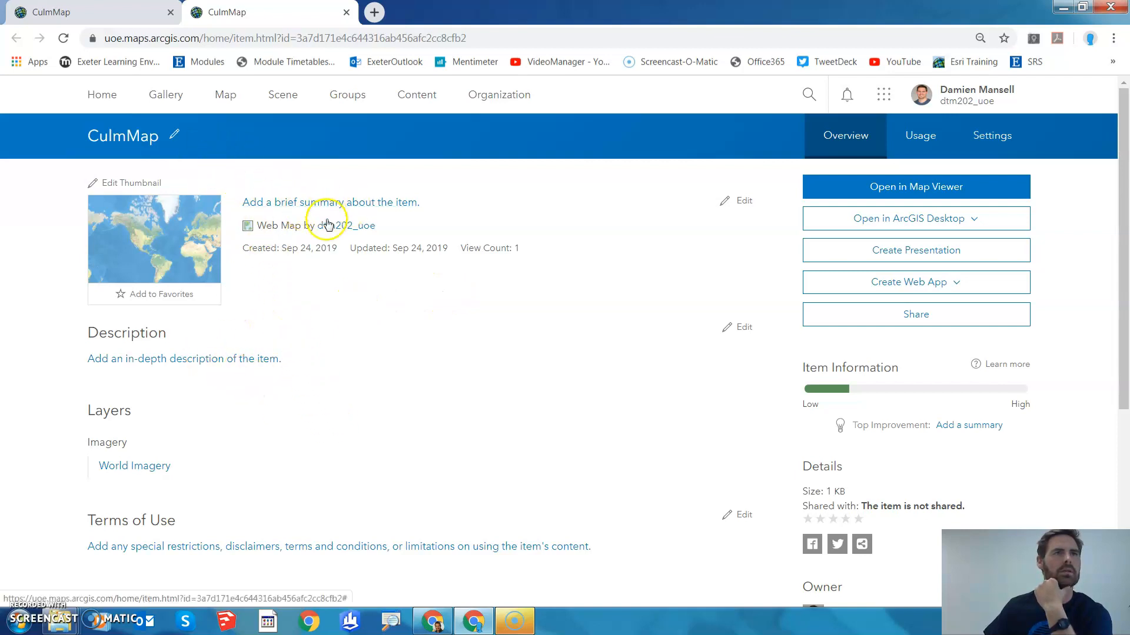
scroll(336, 350, "down", 2)
scroll(335, 352, "down", 2)
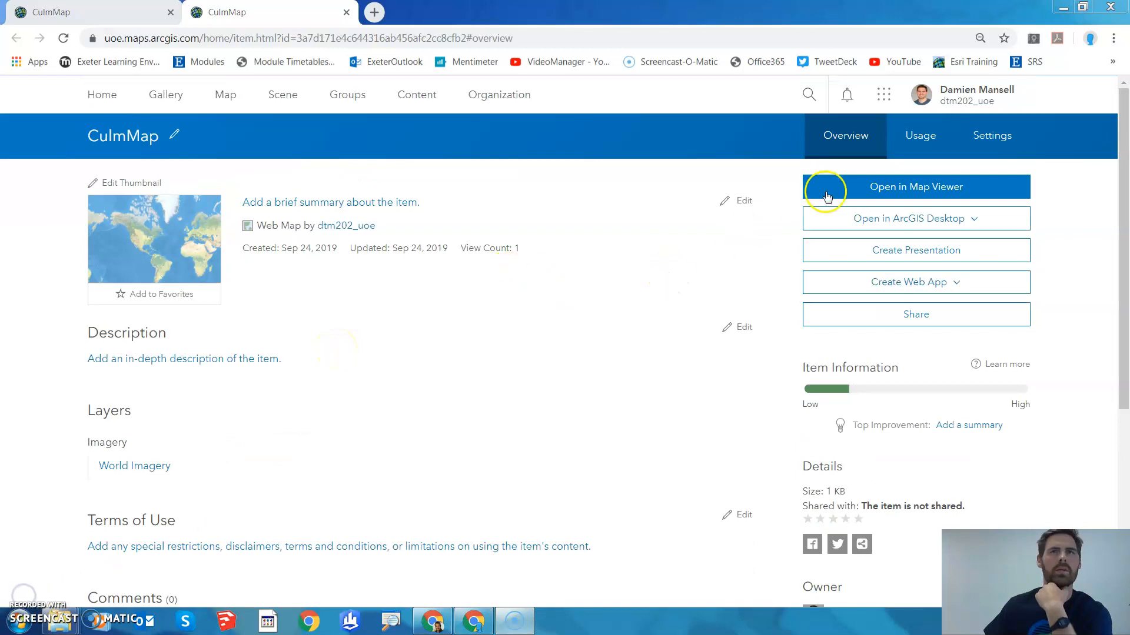
In CulmMap's item settings, edit the extent so it frames the River Culm west of Smithincott, and save it
left_click(994, 133)
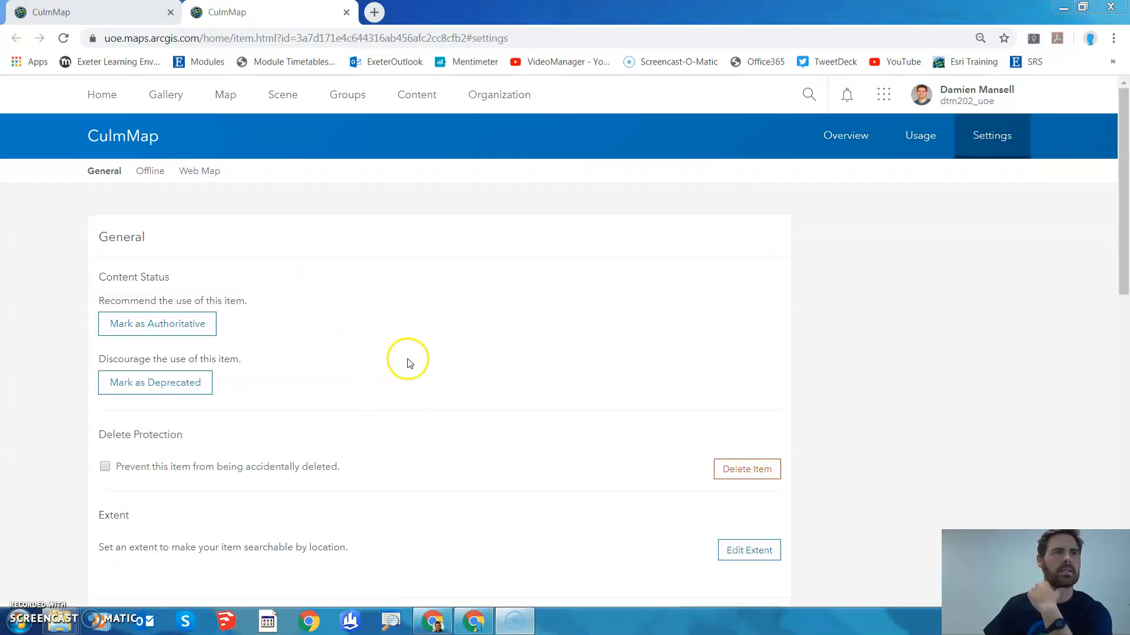
scroll(617, 450, "down", 3)
left_click(749, 401)
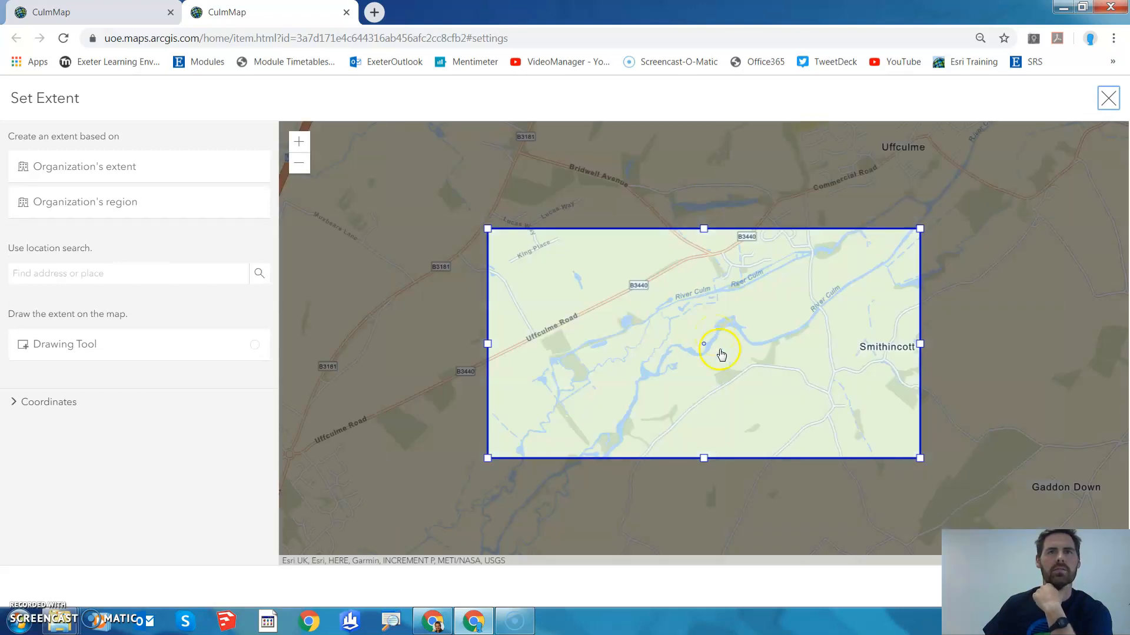
left_click(727, 362)
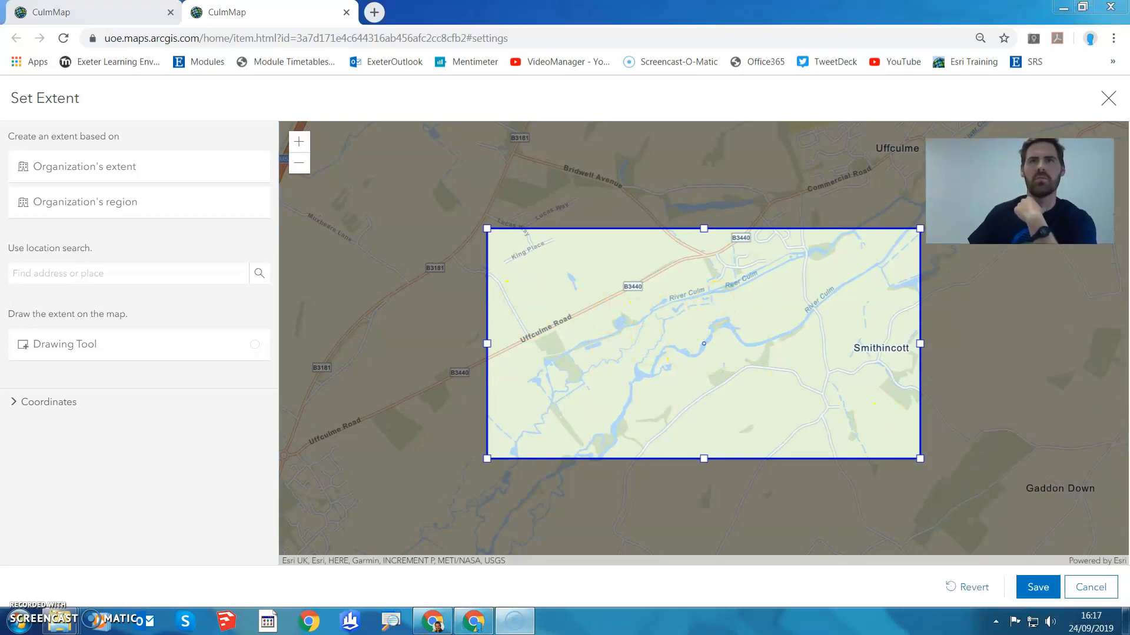
left_click(1034, 589)
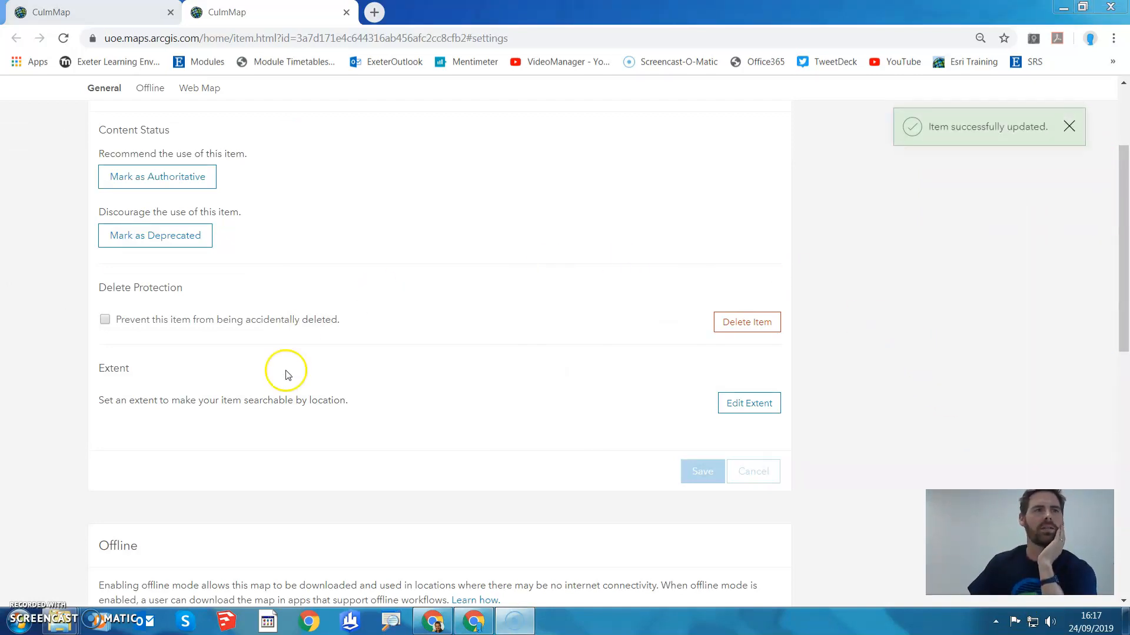
Reopen the extent editor to inspect the latitude and longitude of each boundary, close it without changes and look over the remaining settings
left_click(739, 400)
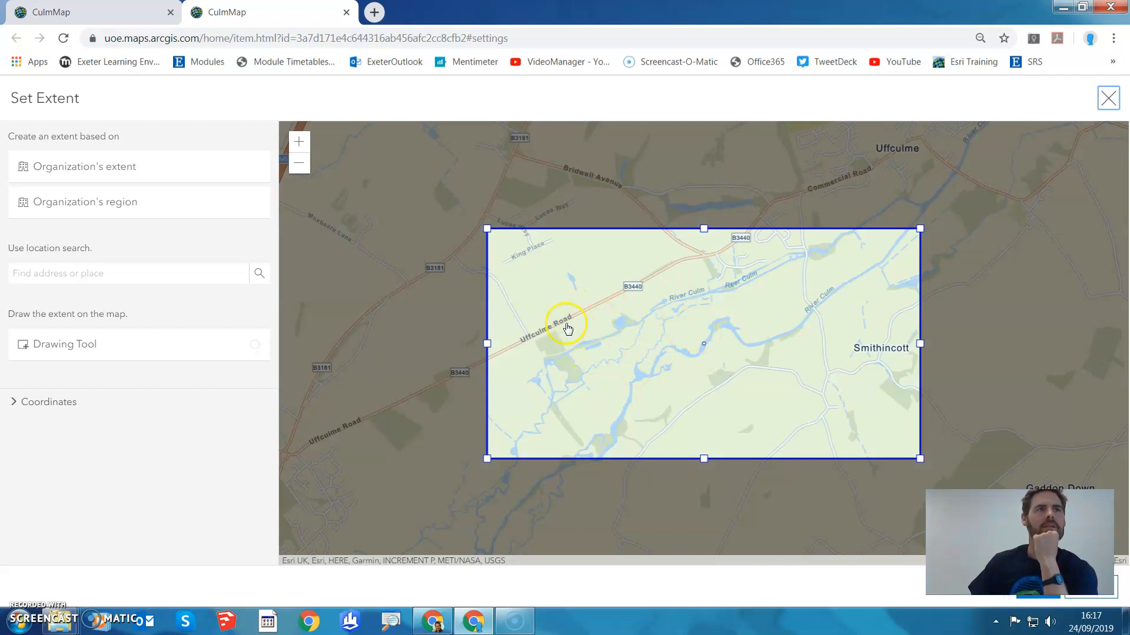
left_click(51, 403)
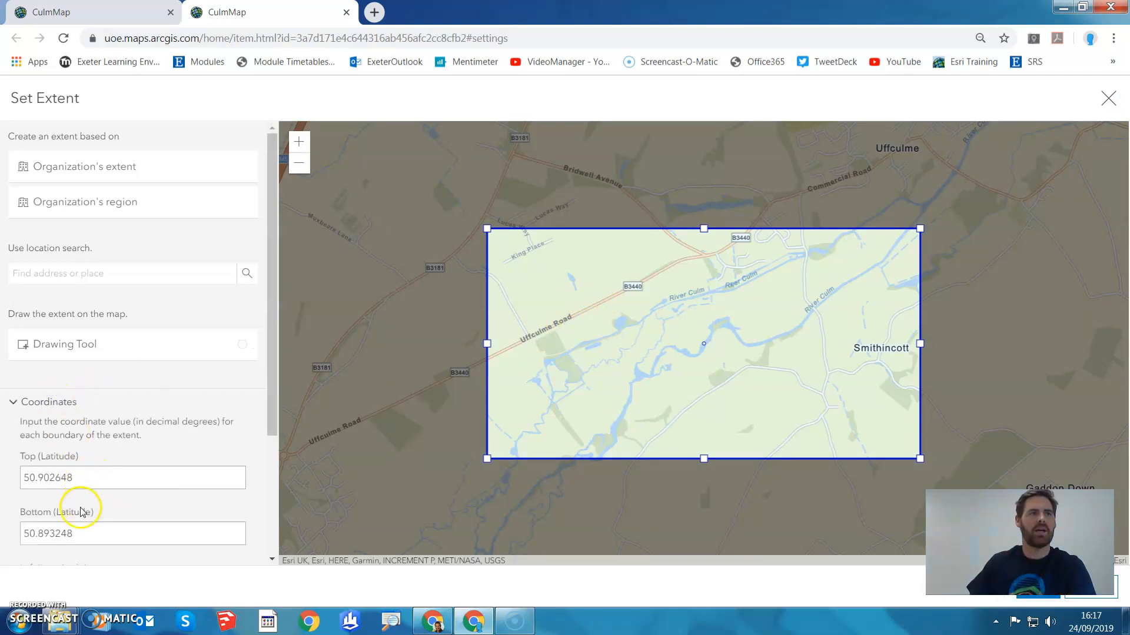
left_click_drag(272, 368, 270, 440)
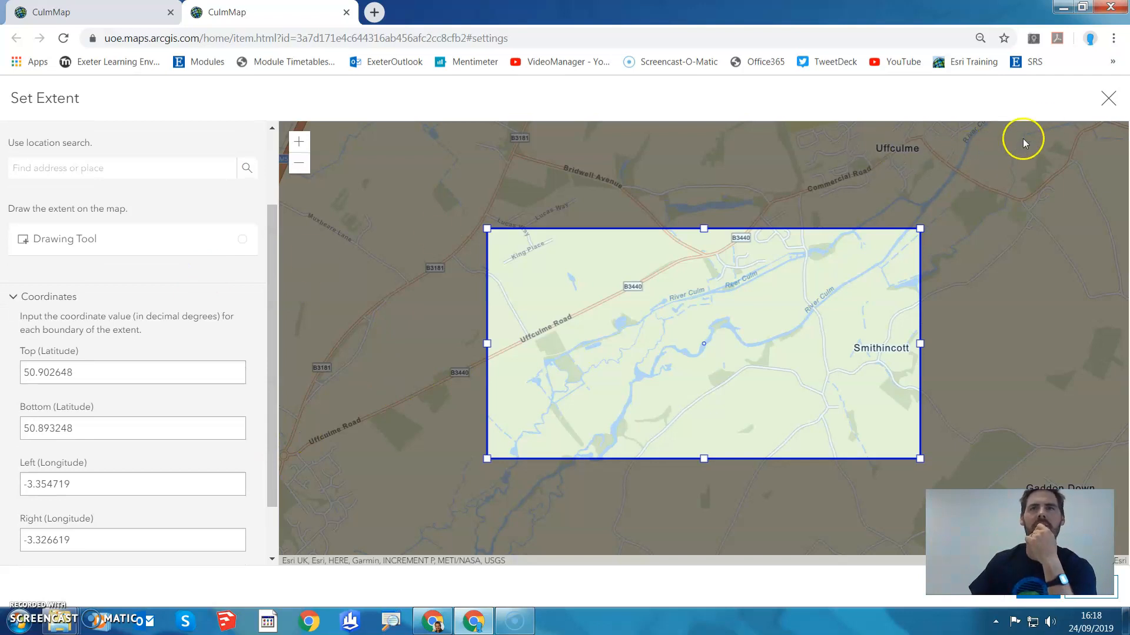
left_click(1108, 100)
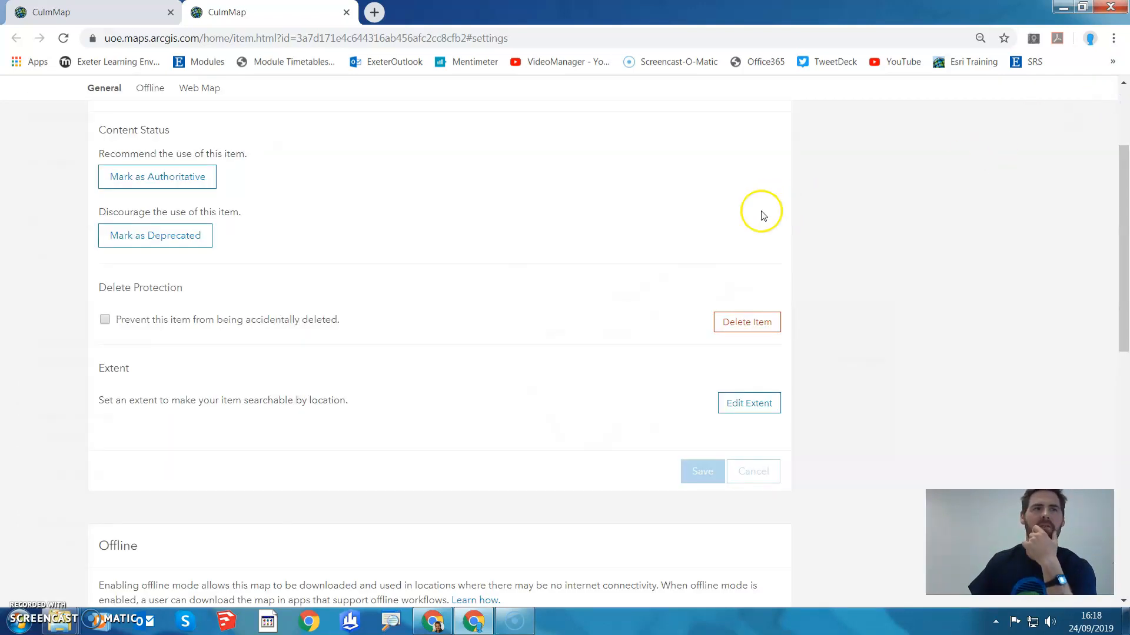
scroll(857, 356, "up", 2)
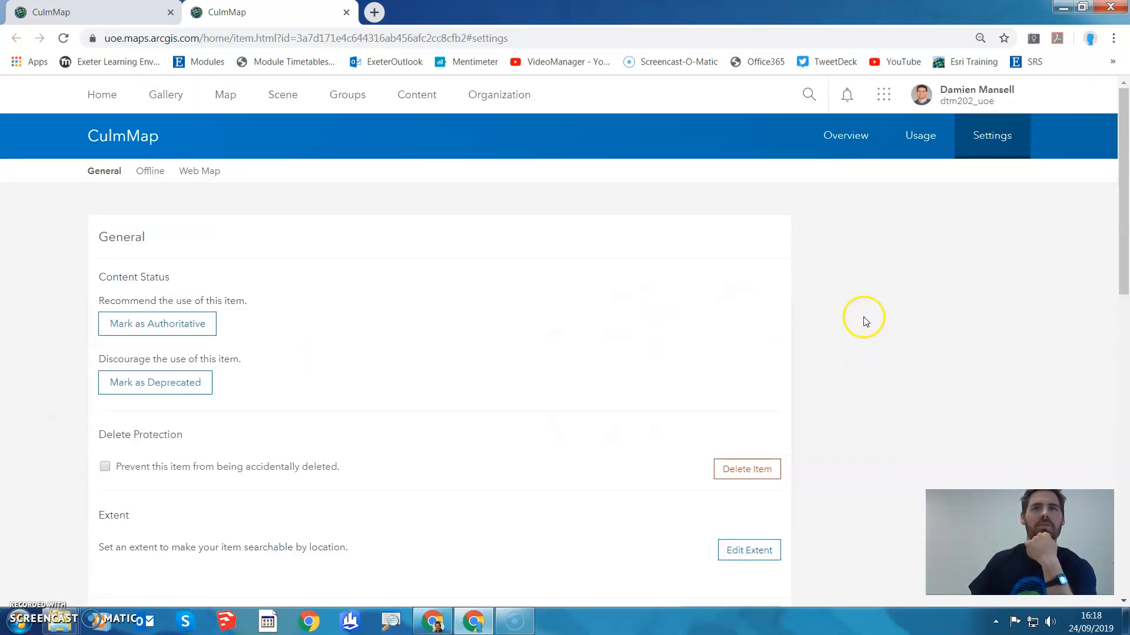
scroll(862, 325, "down", 5)
scroll(859, 328, "up", 5)
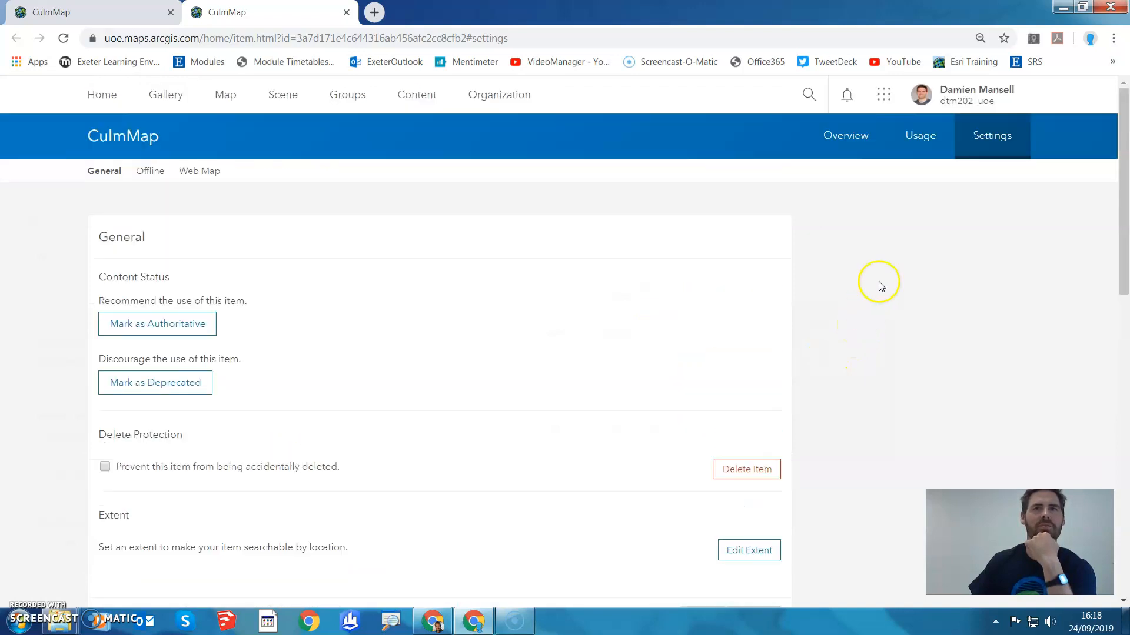
Return to the item overview, open CulmMap in Map Viewer and save the map
left_click(847, 139)
left_click(840, 186)
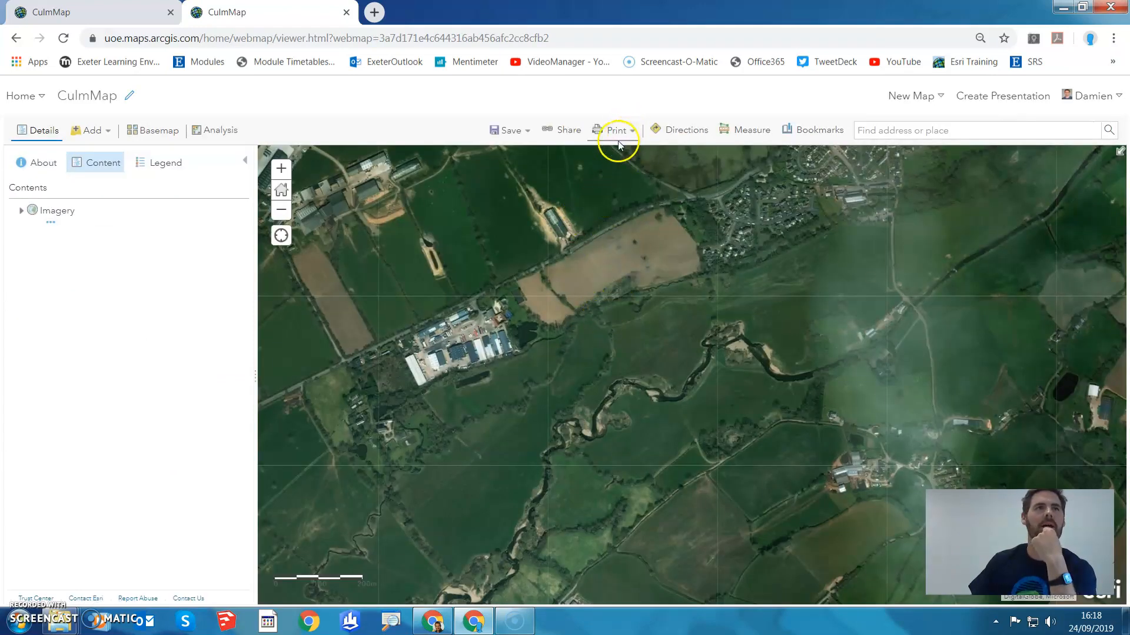
left_click(507, 130)
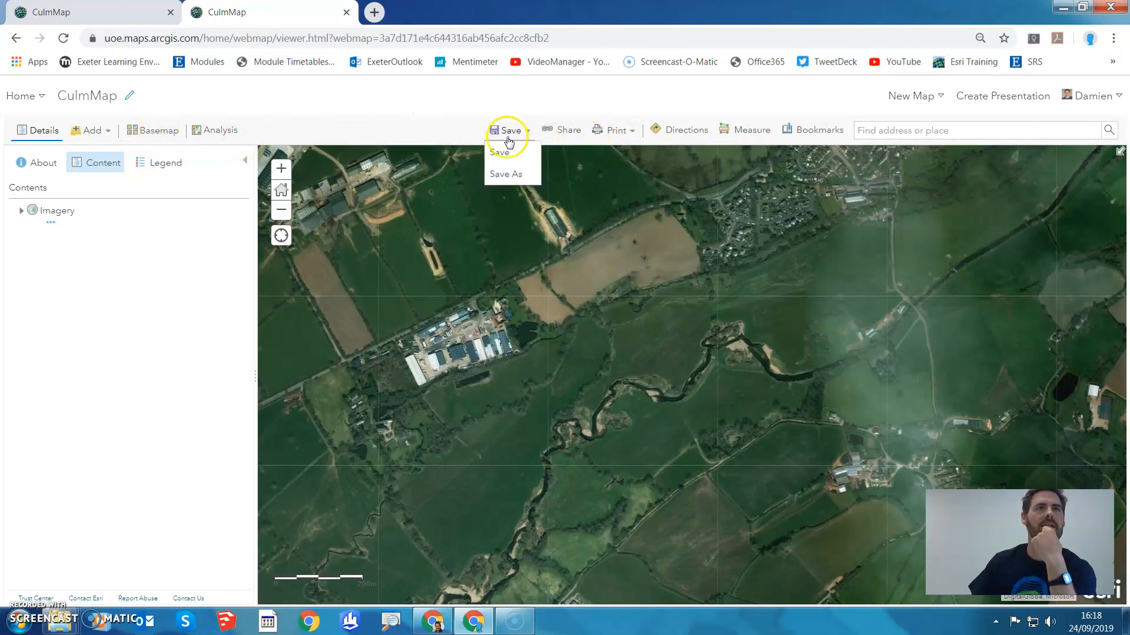
left_click(507, 151)
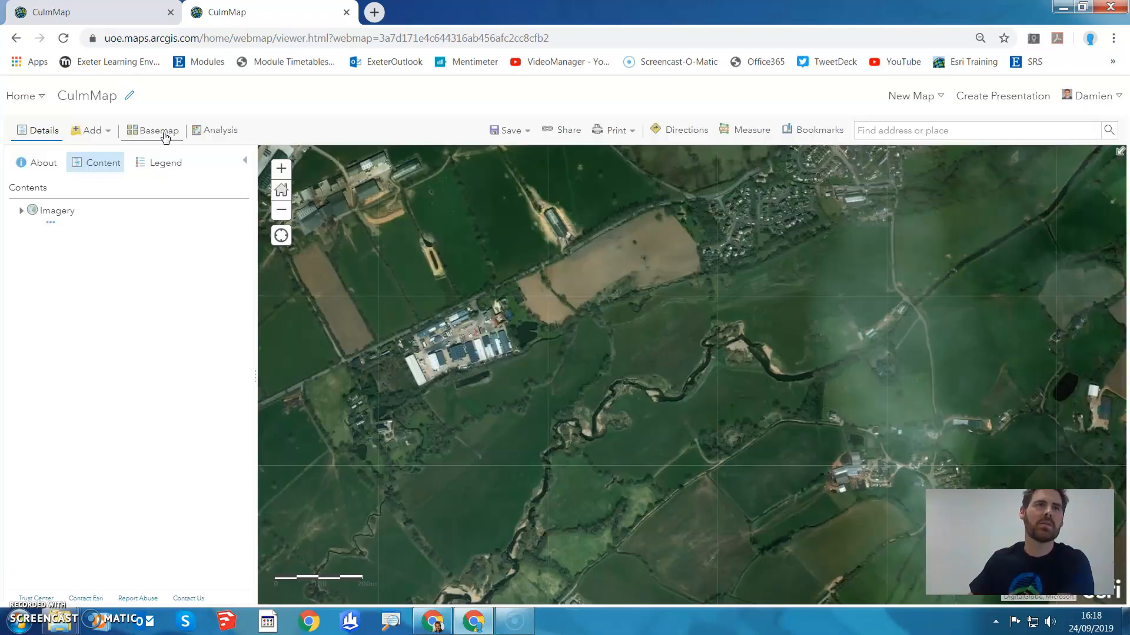
Switch the basemap to OpenStreetMap and save the map as a copy titled CulmMap-OpenS in the StoryMap_Demo folder
left_click(163, 132)
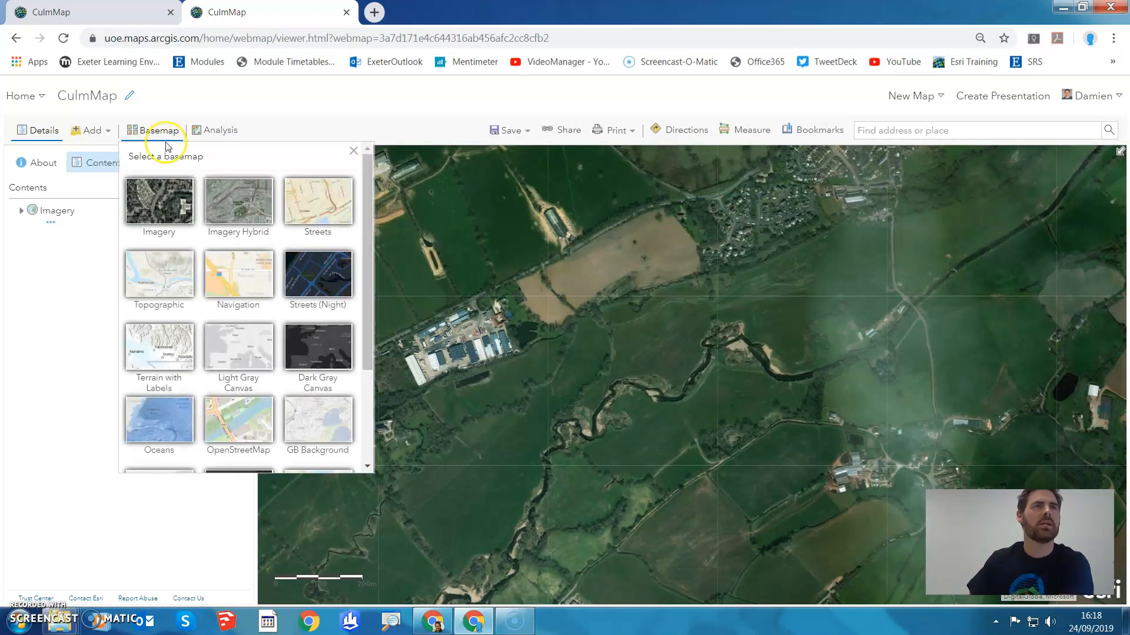
left_click(249, 426)
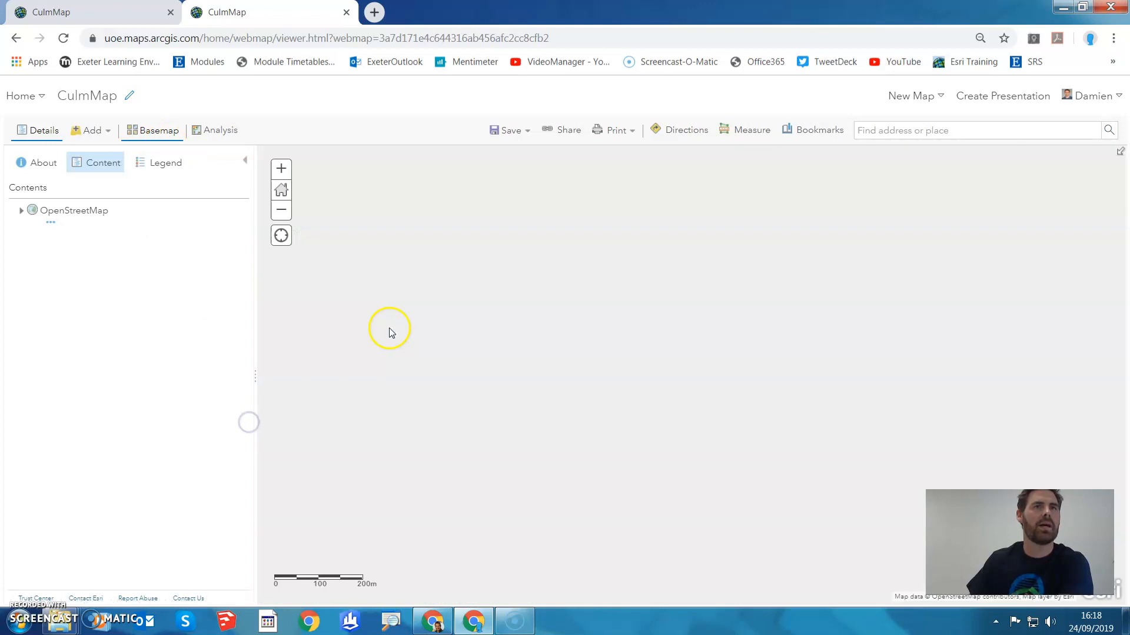
left_click(509, 132)
left_click(515, 175)
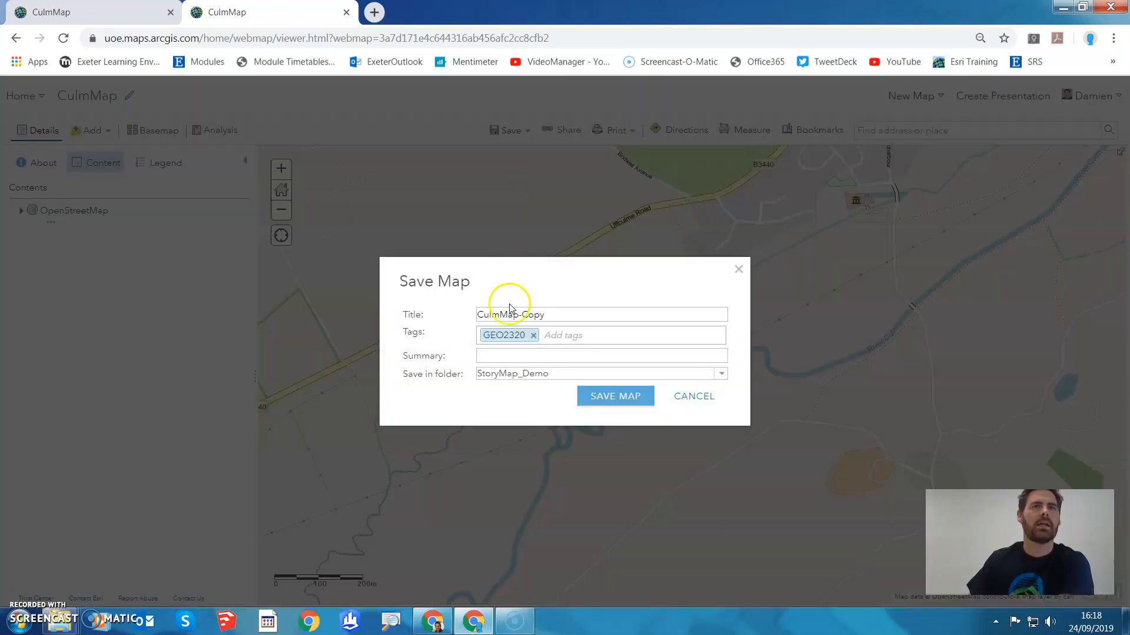
left_click(547, 313)
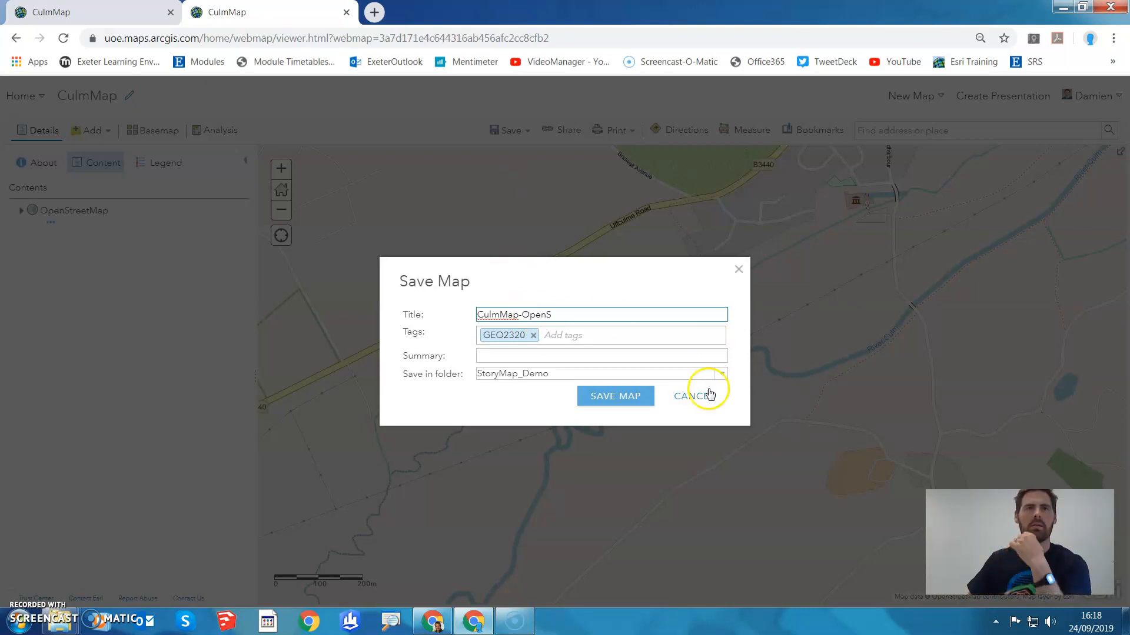
left_click(614, 397)
left_click(592, 179)
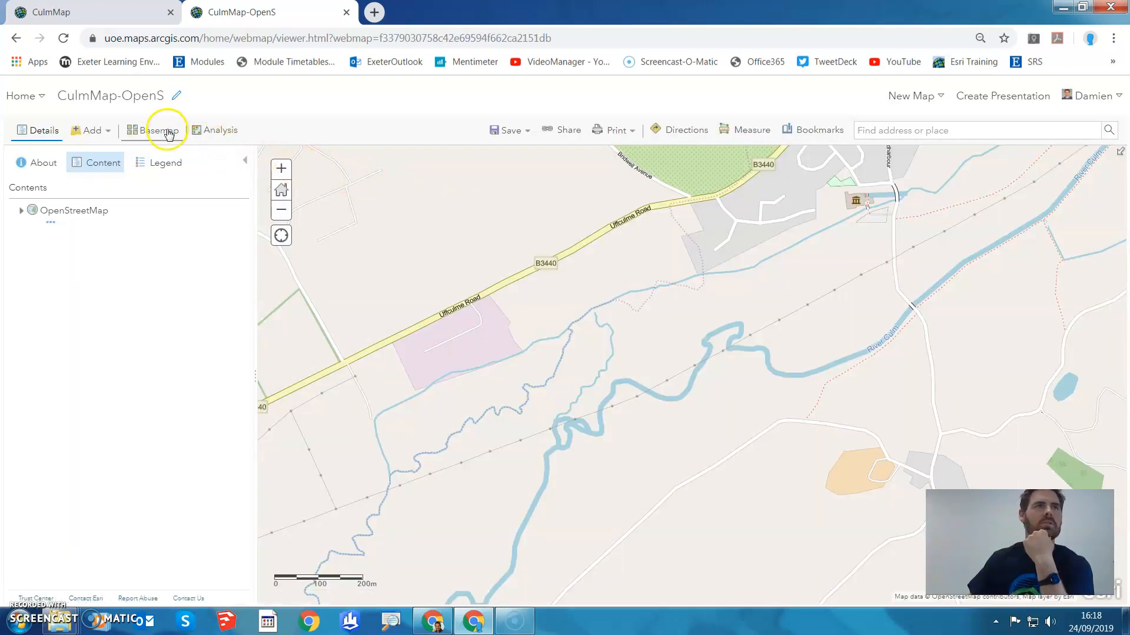
Switch the basemap to Topographic and save the map as a copy titled CulmMap-Topographic in the StoryMap_Demo folder
left_click(169, 134)
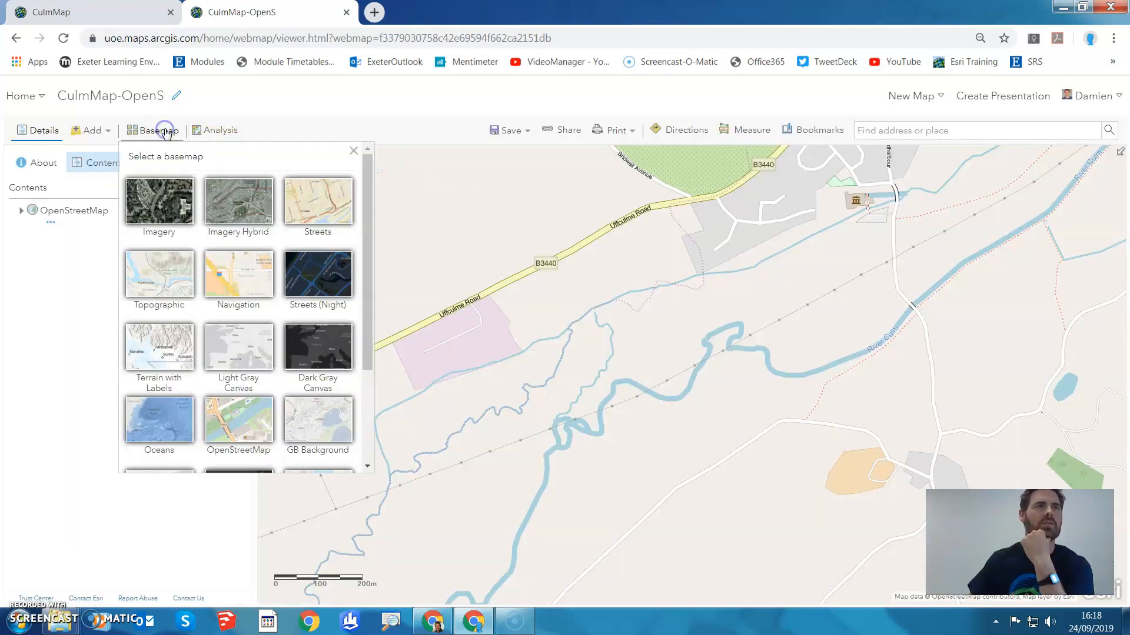
left_click(159, 285)
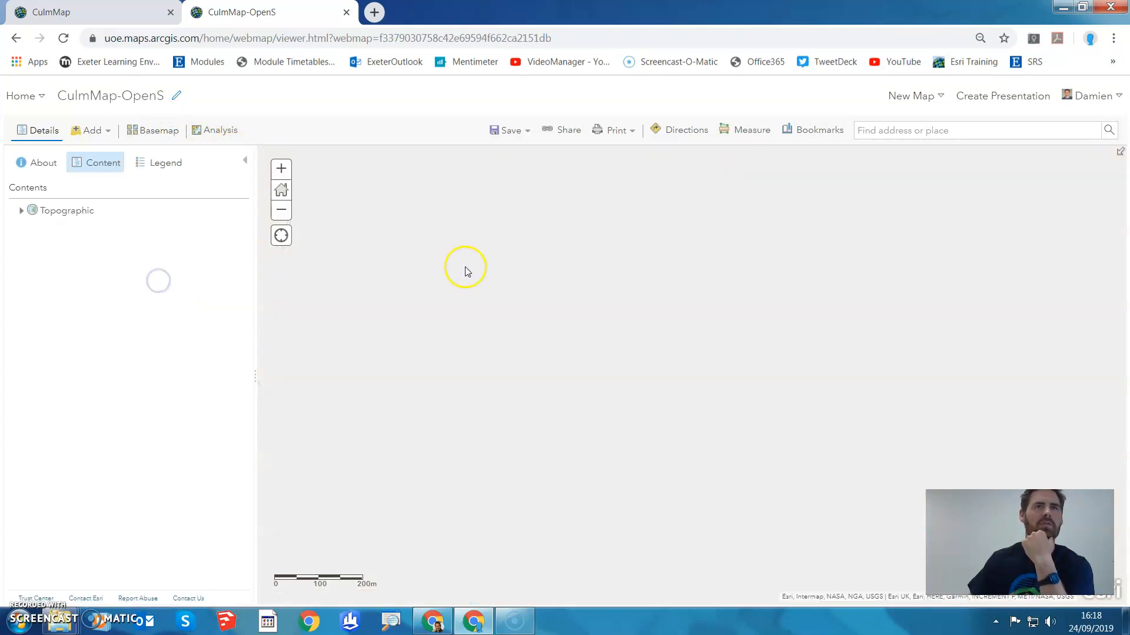
left_click(510, 130)
left_click(515, 172)
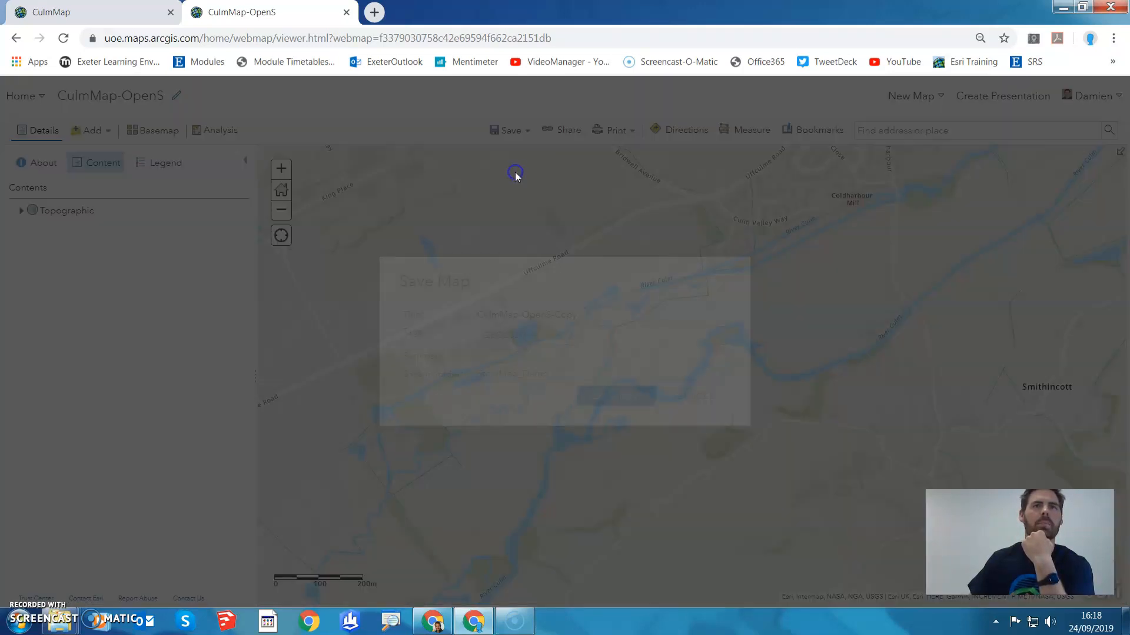
left_click_drag(591, 314, 529, 314)
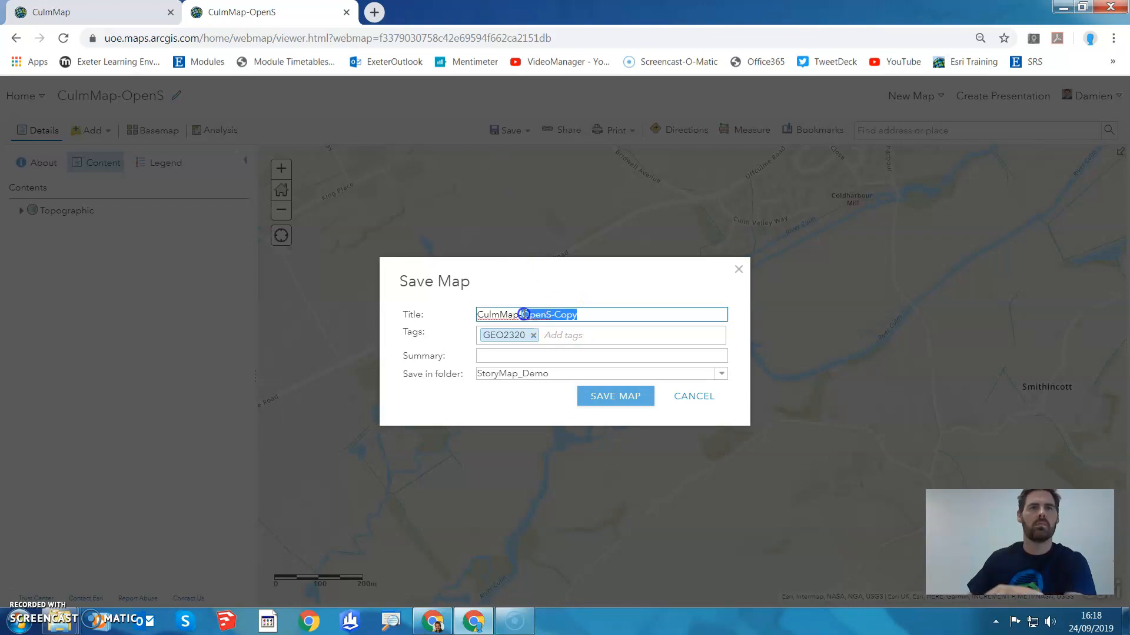
type("Topographic")
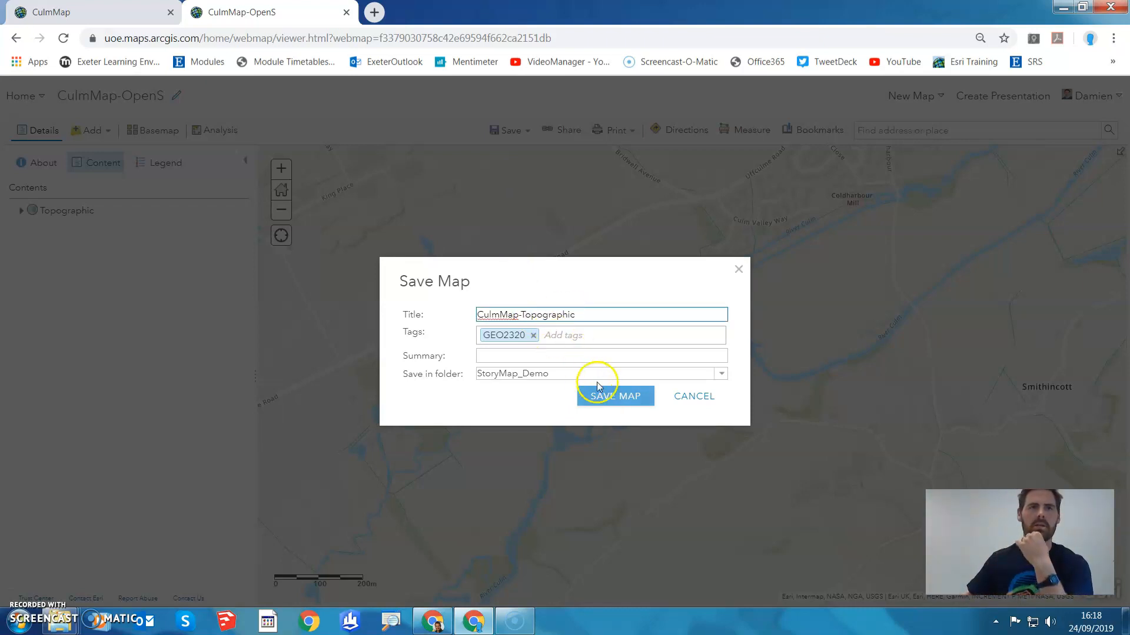
left_click(598, 385)
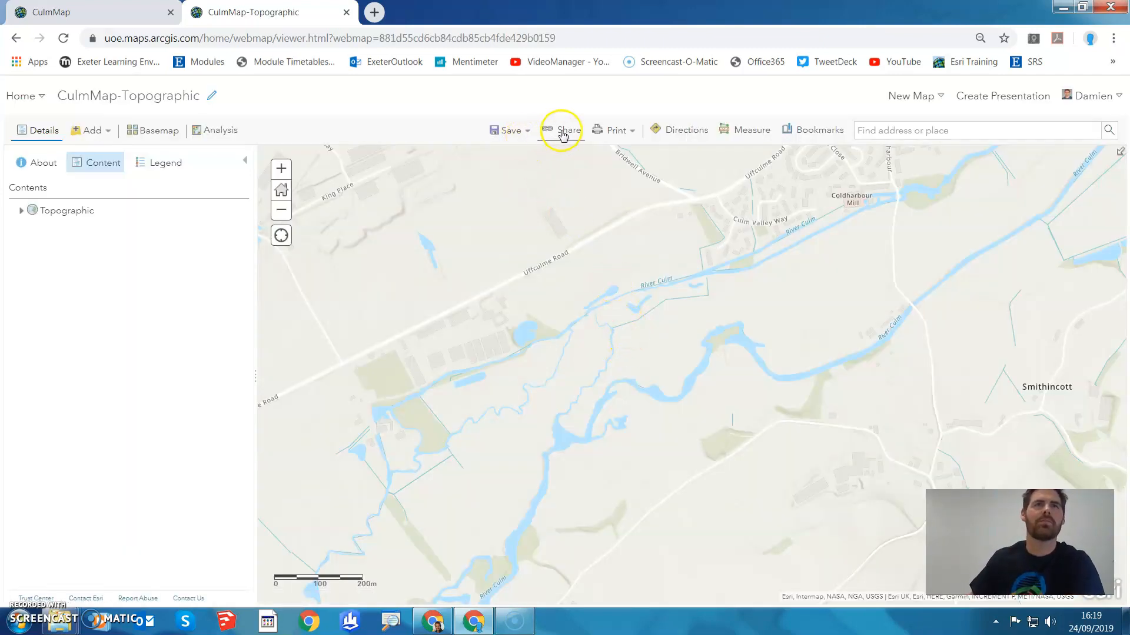
Create a Story Map Cascade web app from the shared map, keeping the title CulmMap-Topographic, tag GEO2320 and folder StoryMap_Demo
left_click(569, 130)
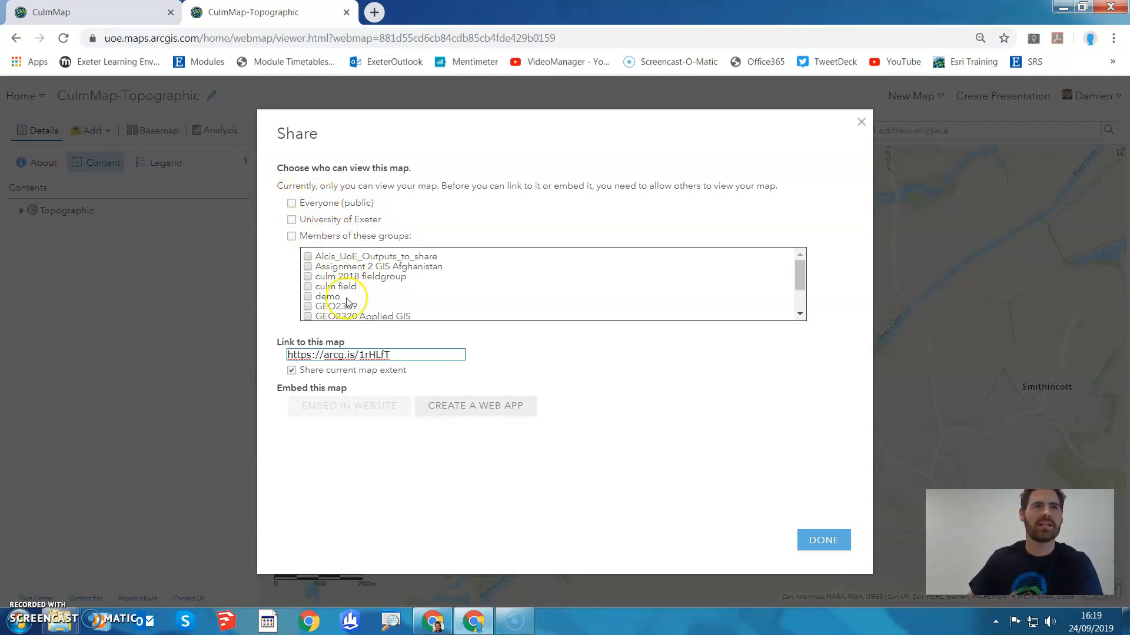
left_click(494, 406)
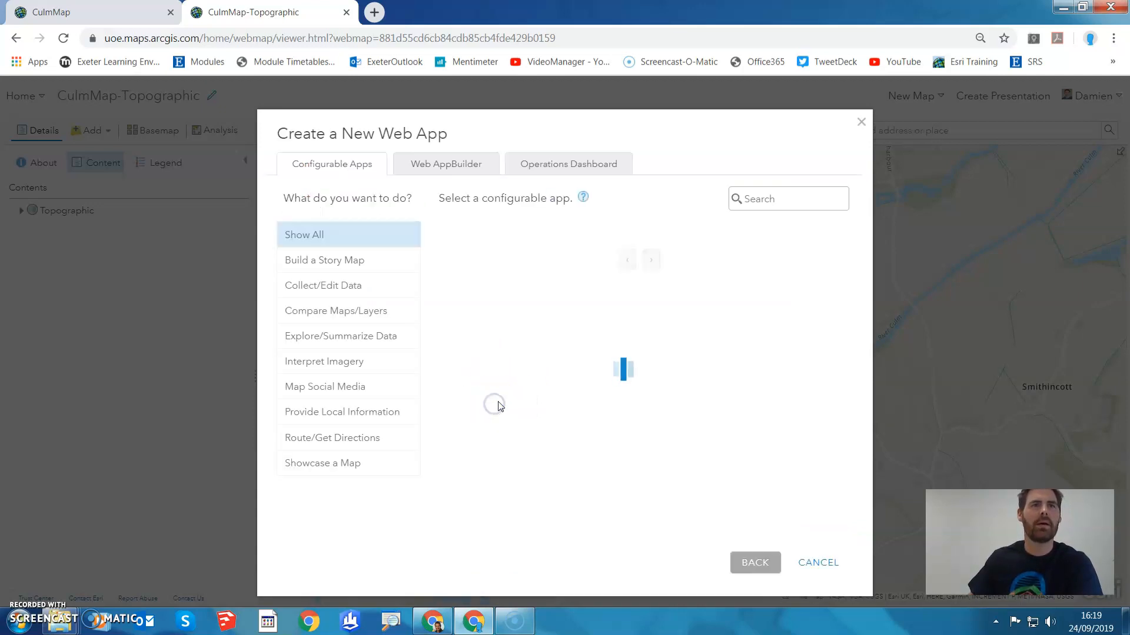
left_click(340, 263)
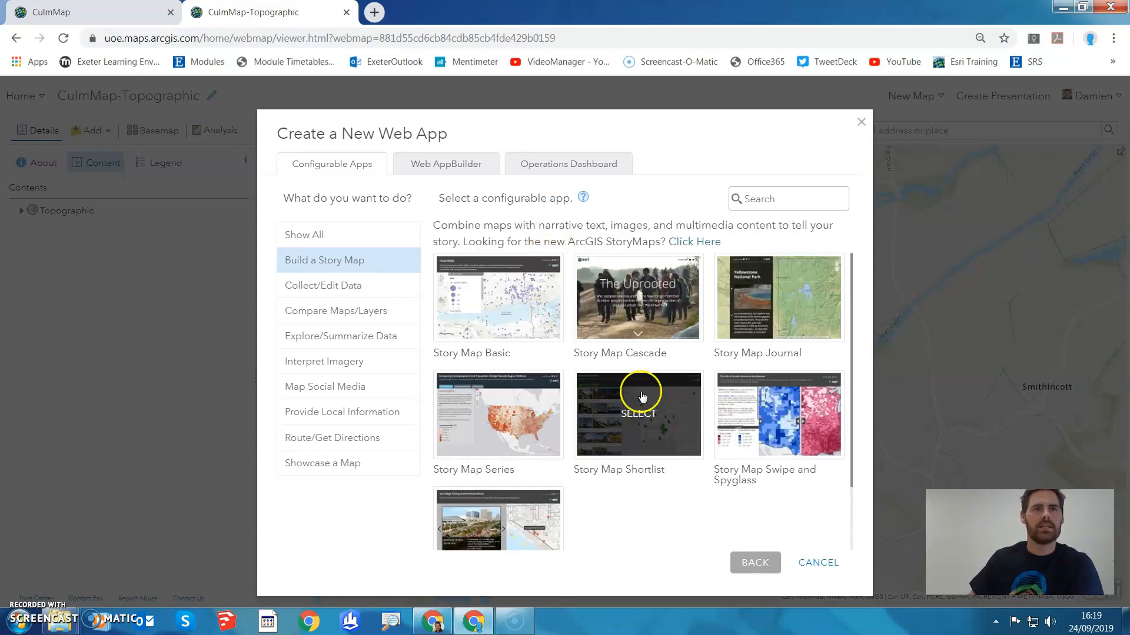
left_click(659, 318)
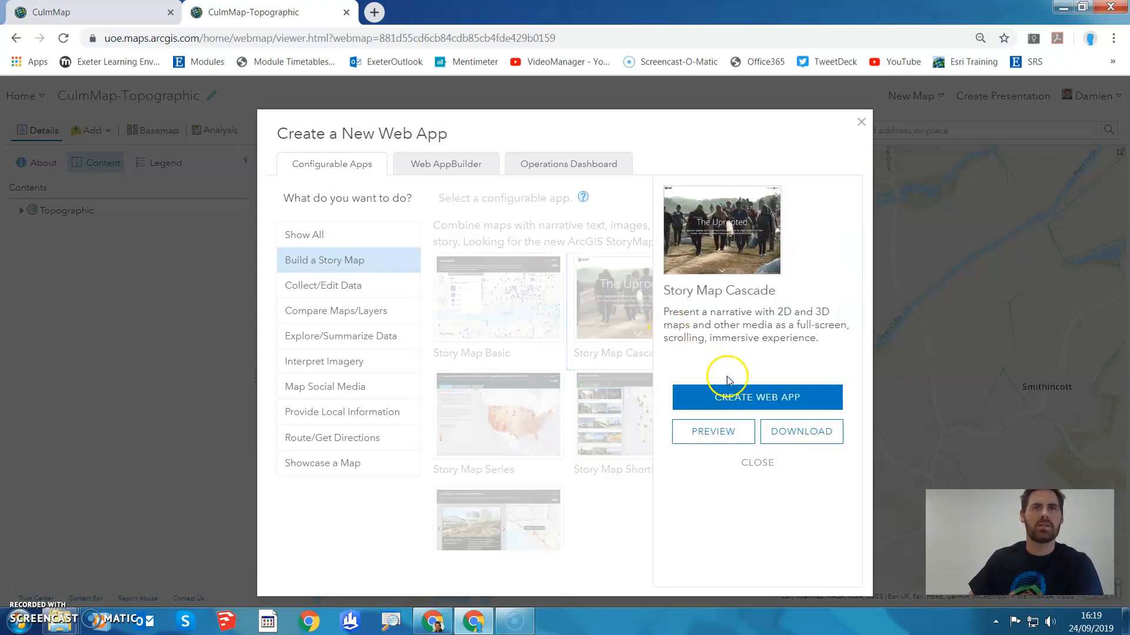
left_click(749, 396)
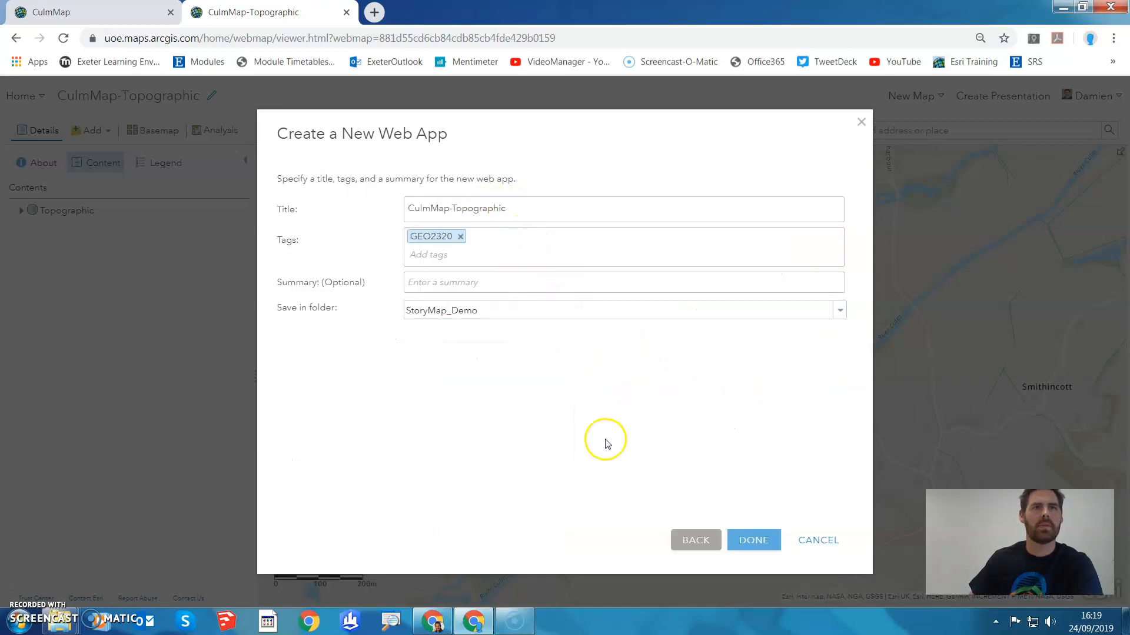
left_click(761, 540)
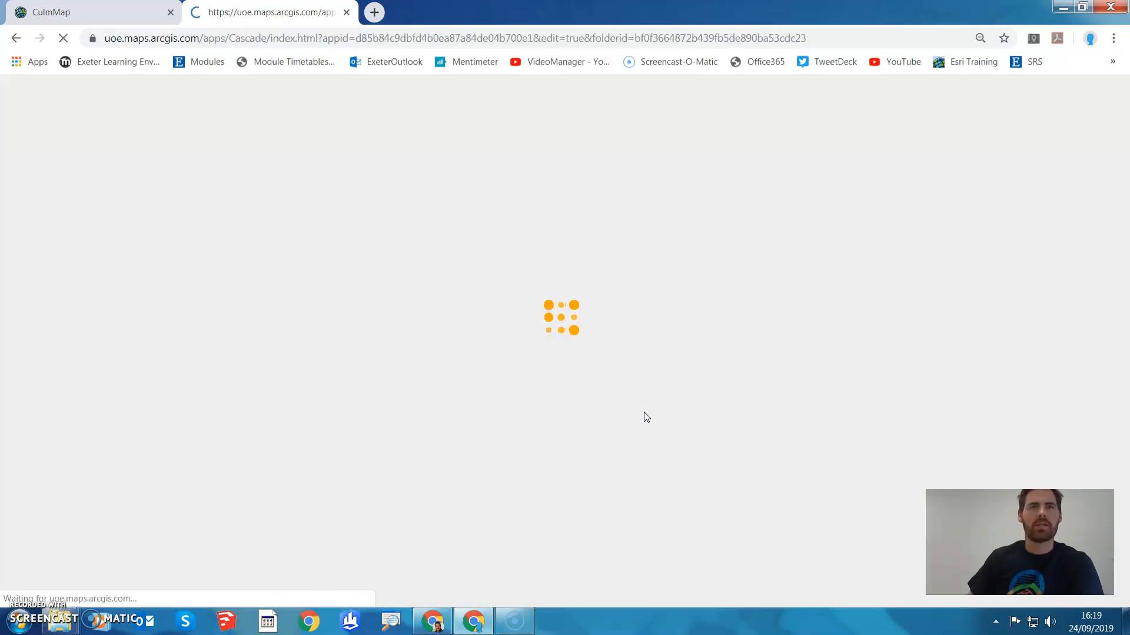
left_click(659, 404)
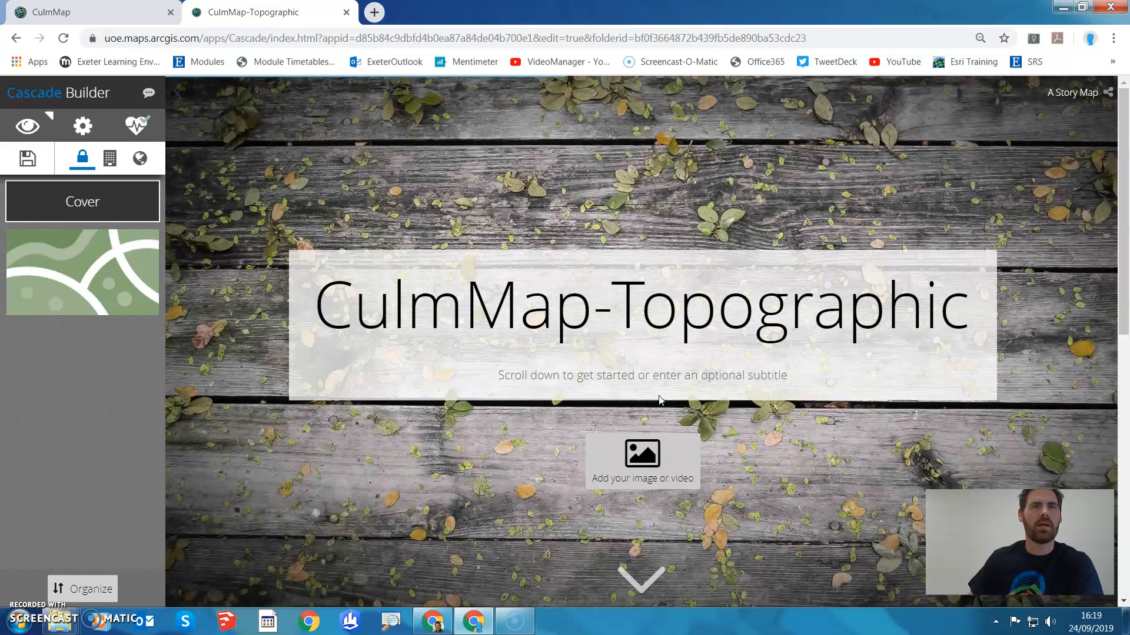
Try to delete the topographic map section below the story cover, and dismiss the web security message
left_click(87, 275)
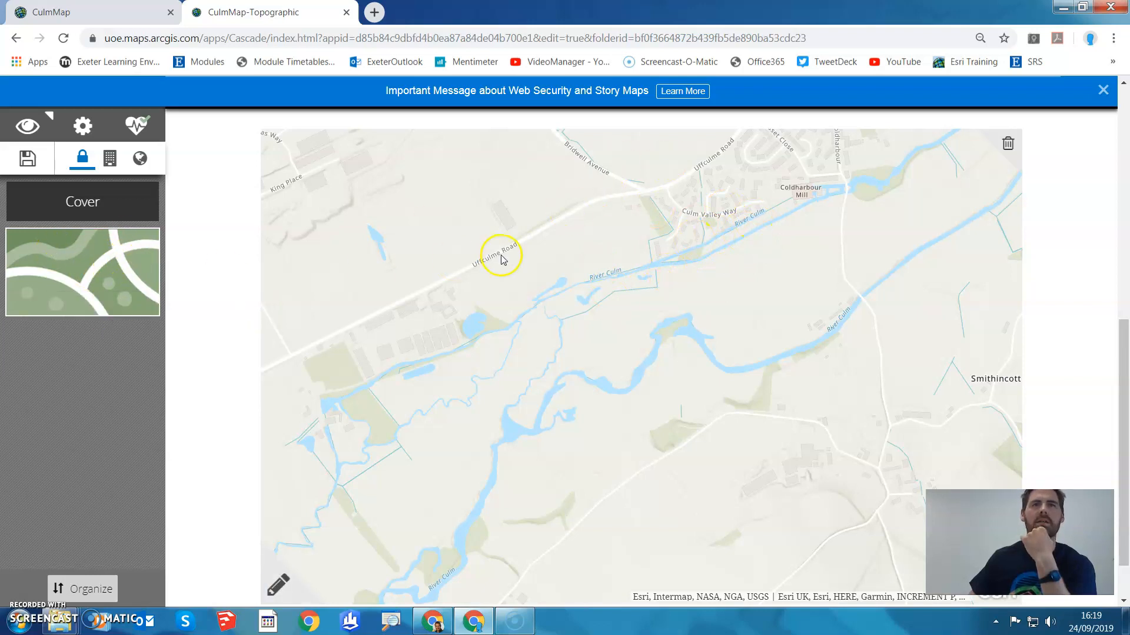
left_click(1008, 146)
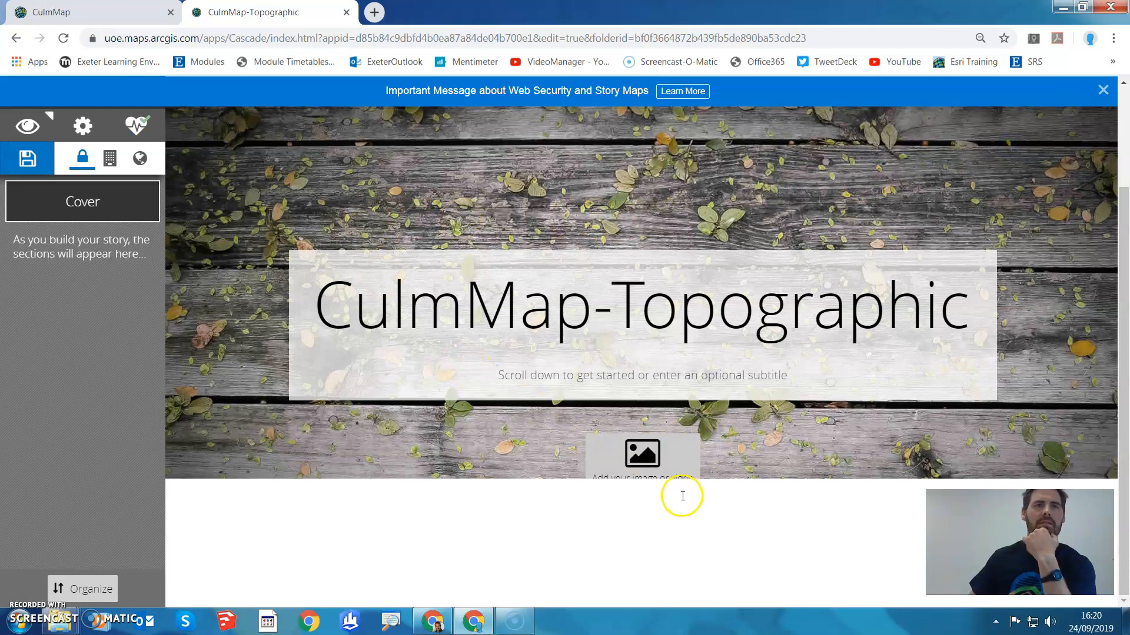
scroll(680, 438, "up", 3)
left_click(636, 574)
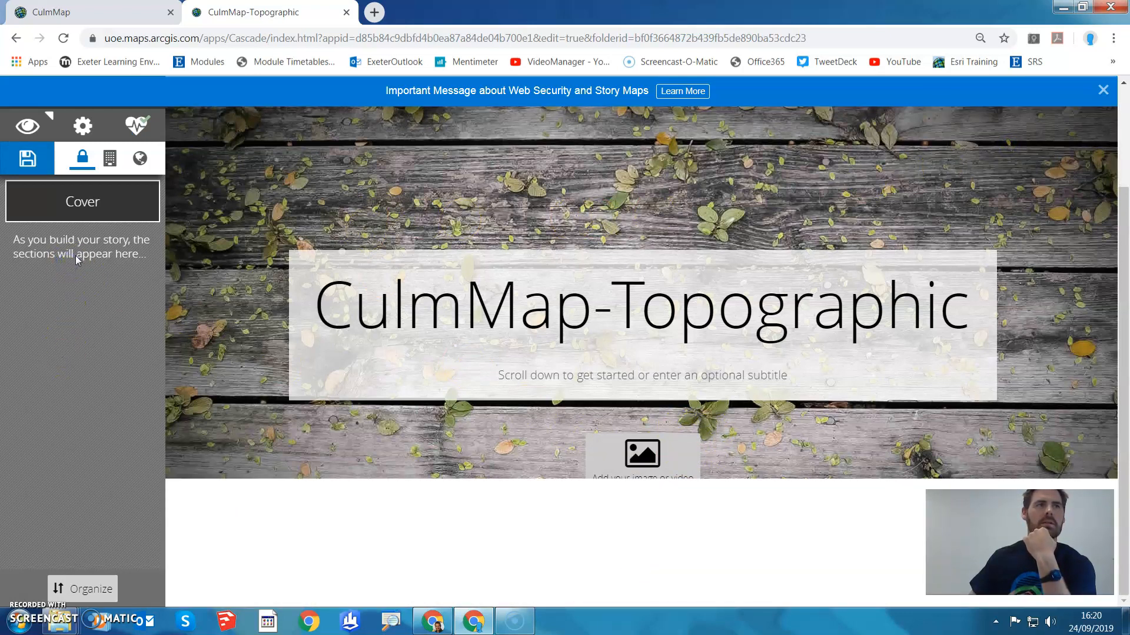
scroll(697, 539, "up", 2)
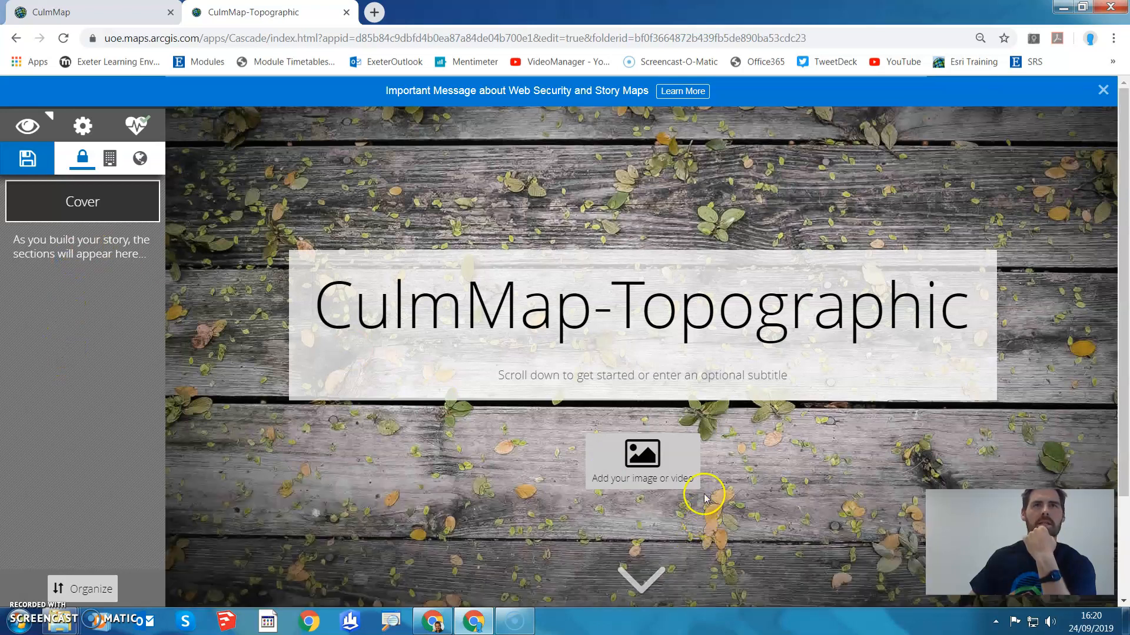
left_click(1105, 90)
Add an immersive section below the topographic map and delete that map from the section above it
scroll(720, 519, "down", 1)
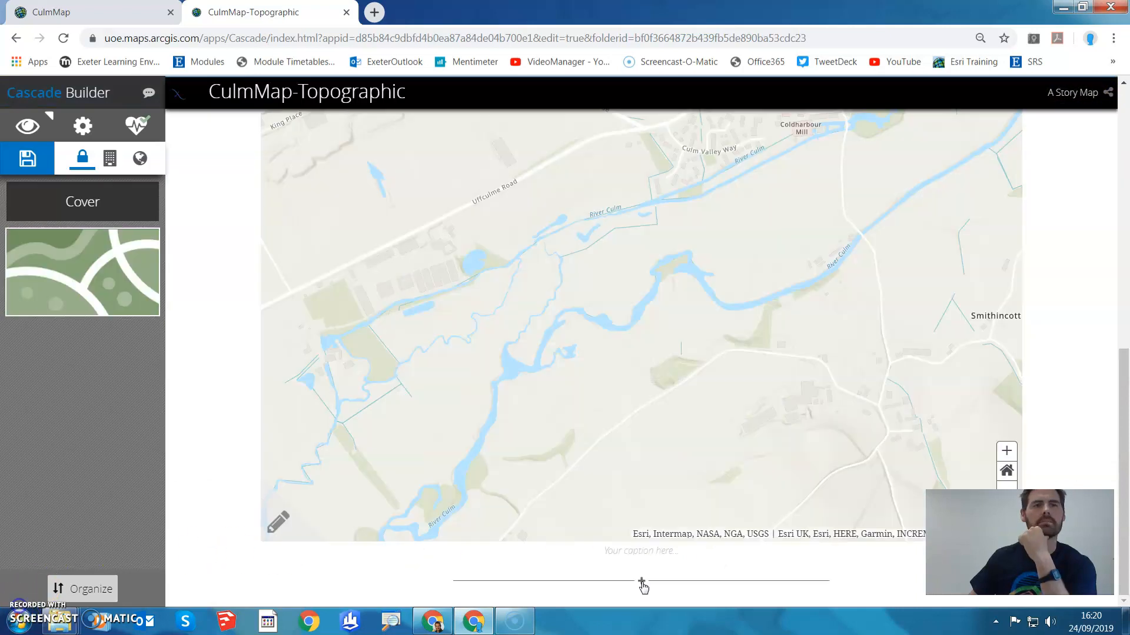
left_click(641, 585)
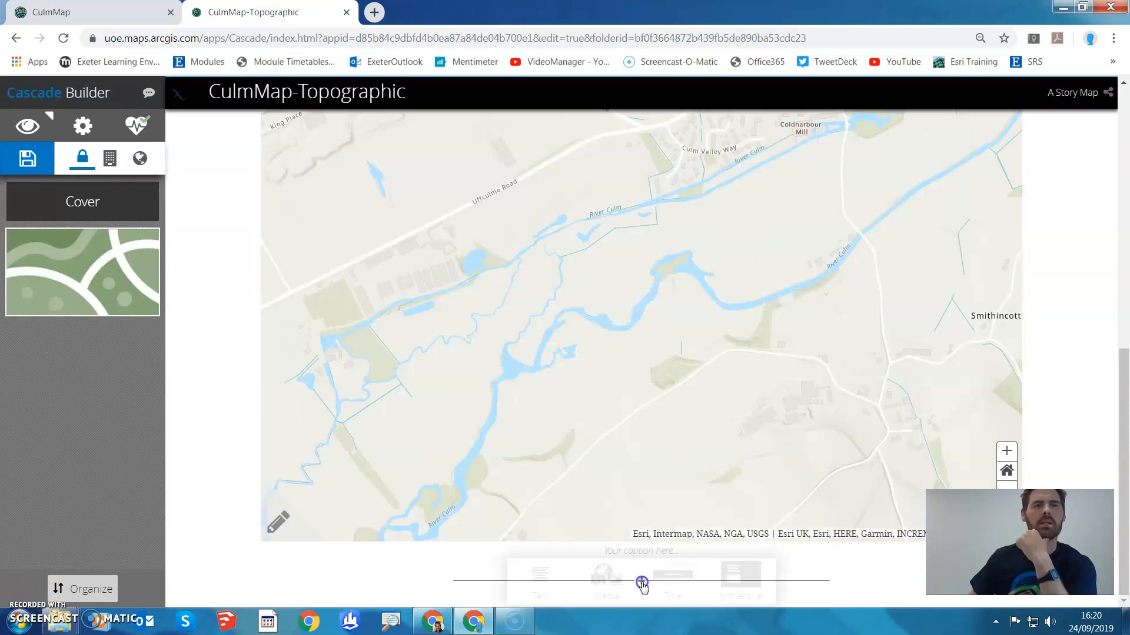
left_click(741, 589)
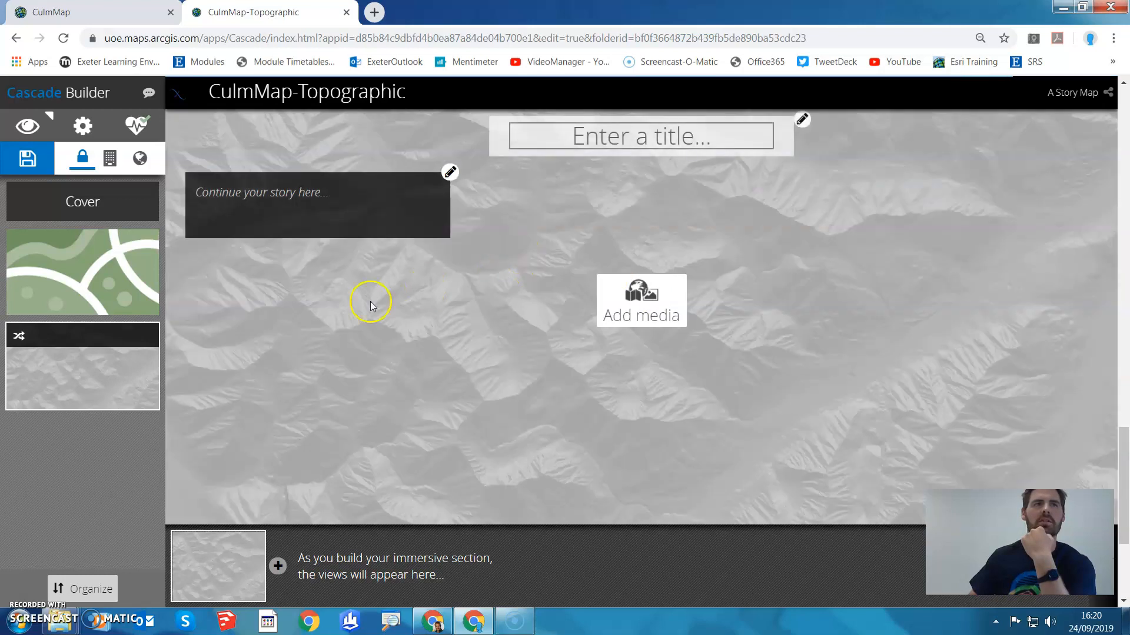
left_click(103, 268)
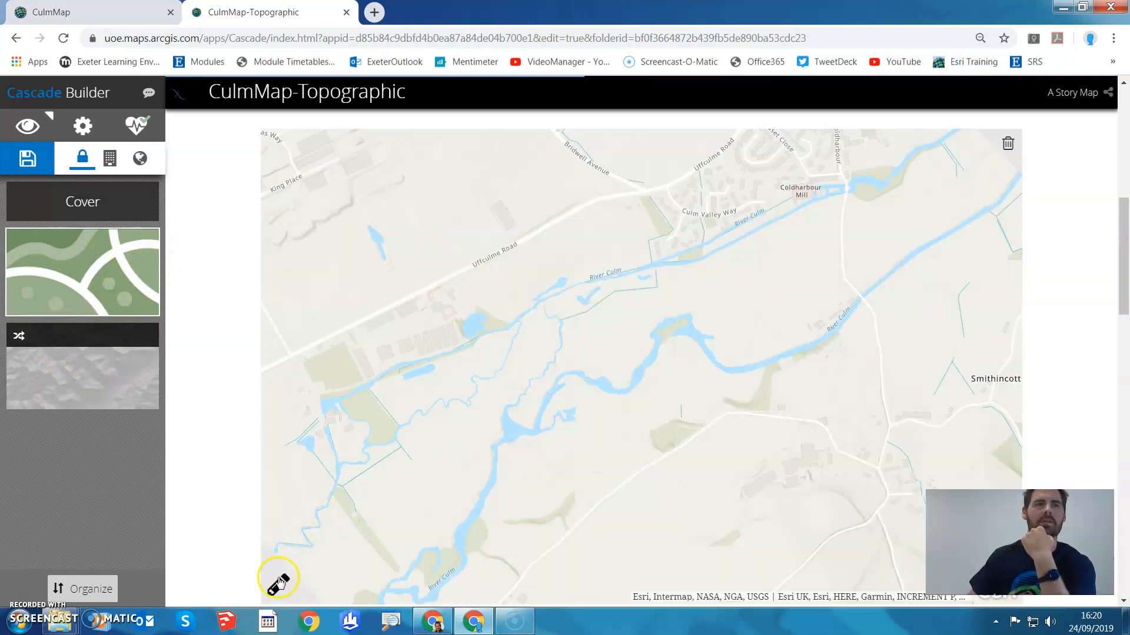
left_click(1009, 146)
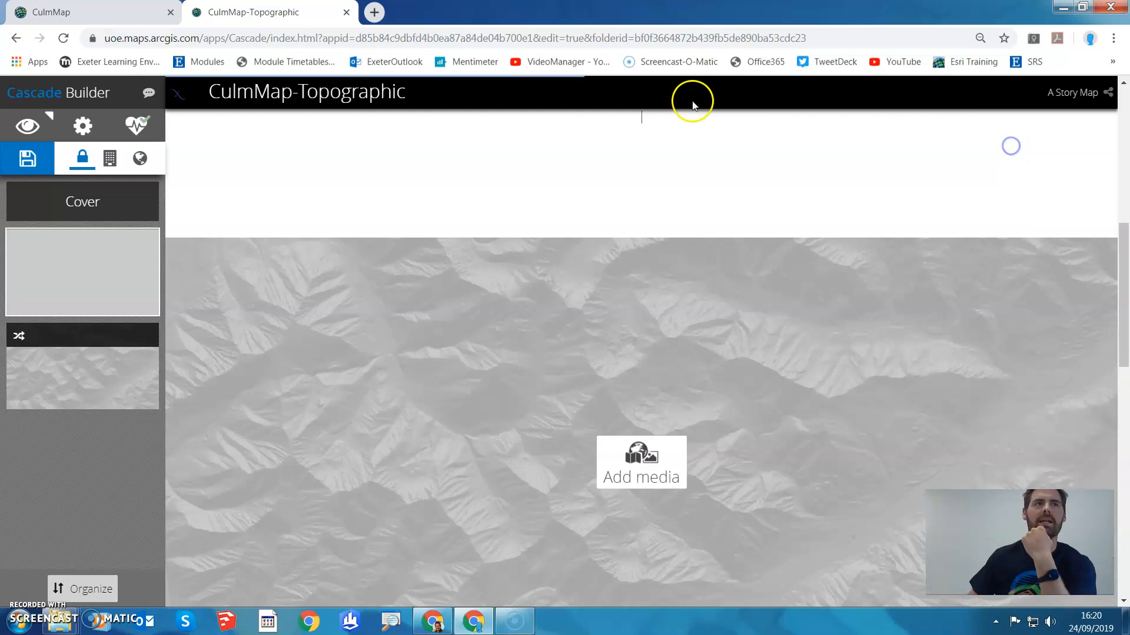
Set the CulmMap imagery web map from My Content as the media of the immersive section's first view
left_click(106, 362)
left_click(650, 292)
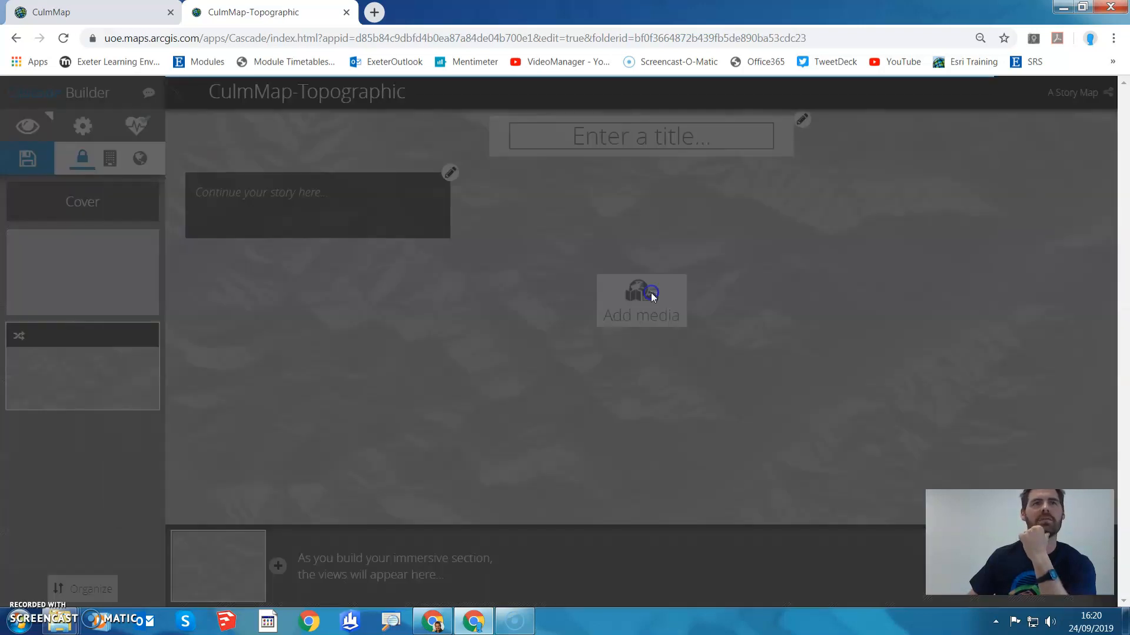
left_click(187, 139)
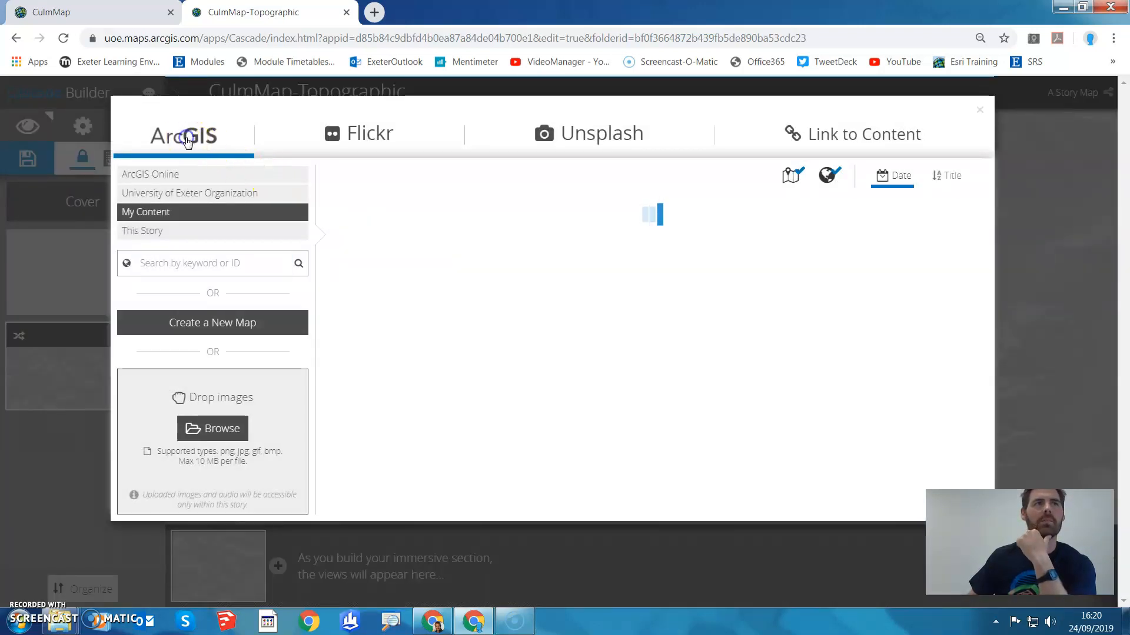
left_click(151, 213)
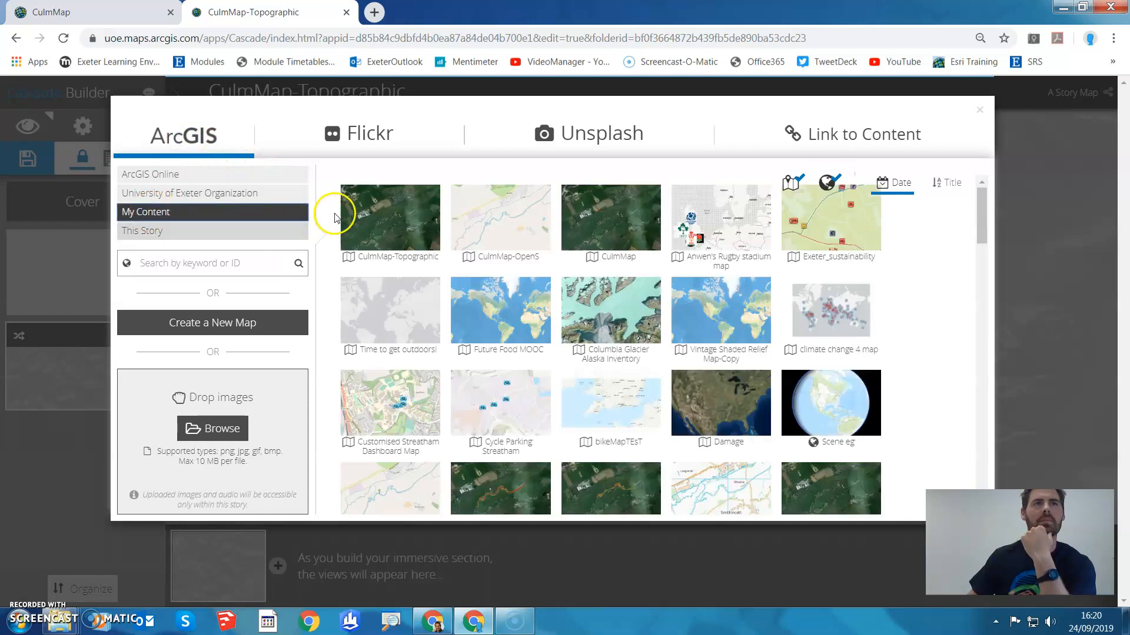
left_click(595, 226)
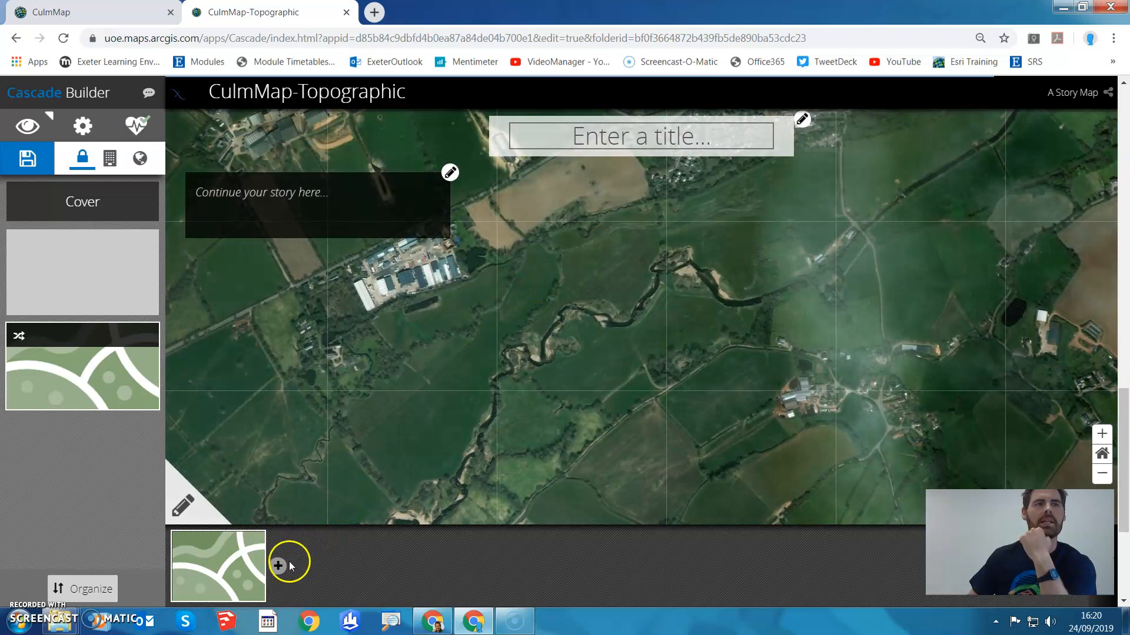
Add two more views to the immersive section, showing the CulmMap-OpenS and CulmMap-Topographic web maps in that order
left_click(288, 564)
left_click(615, 318)
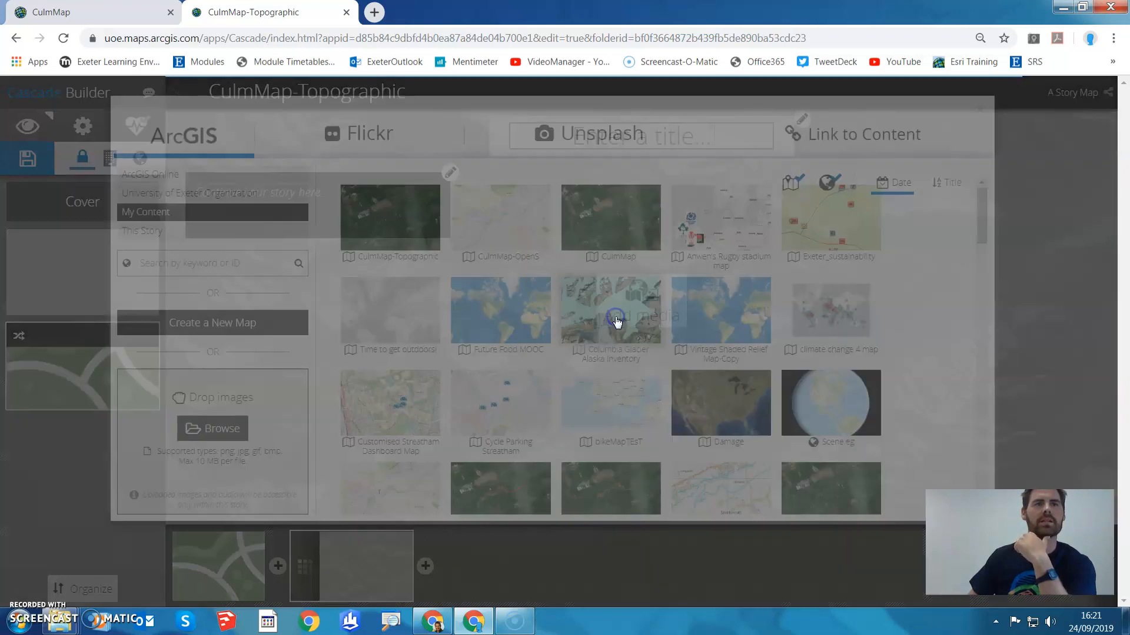
left_click(511, 213)
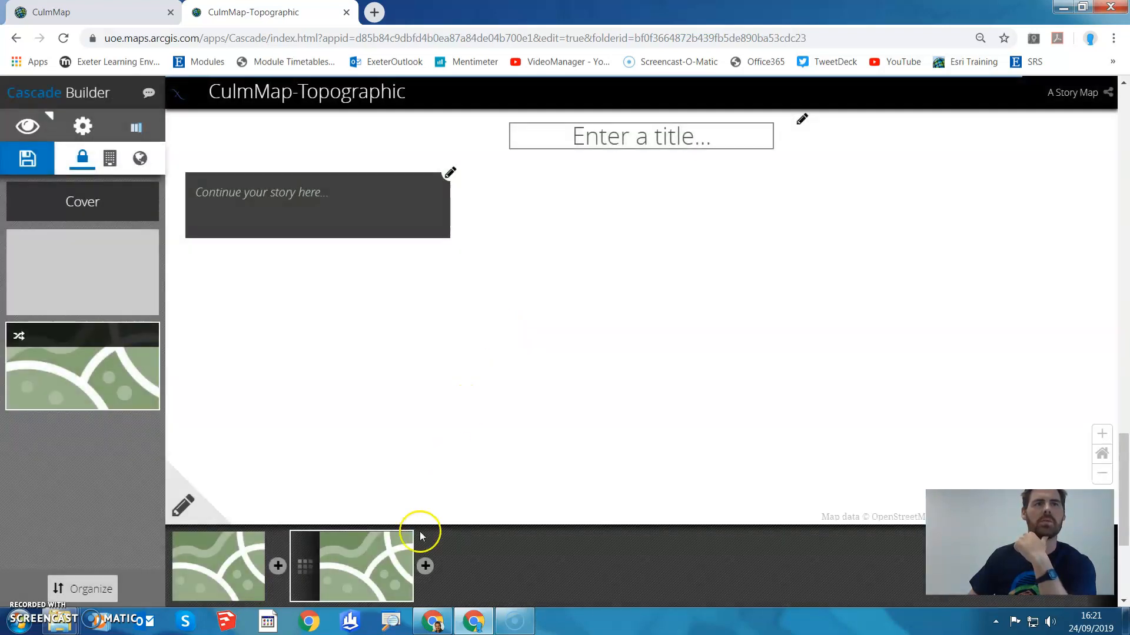
left_click(425, 566)
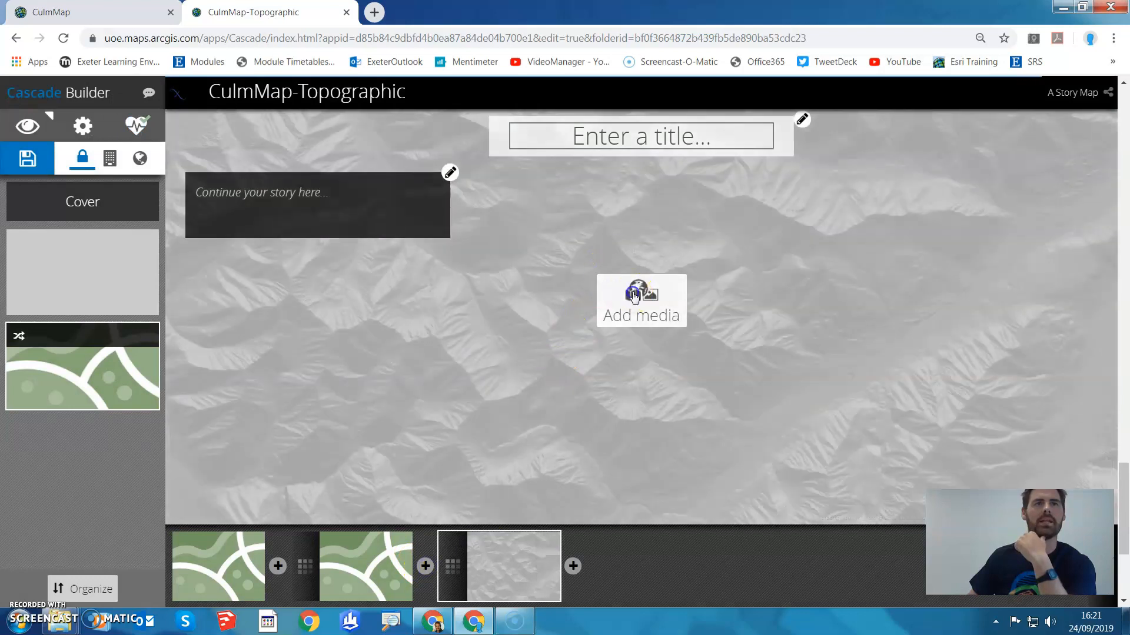
left_click(634, 297)
left_click(410, 218)
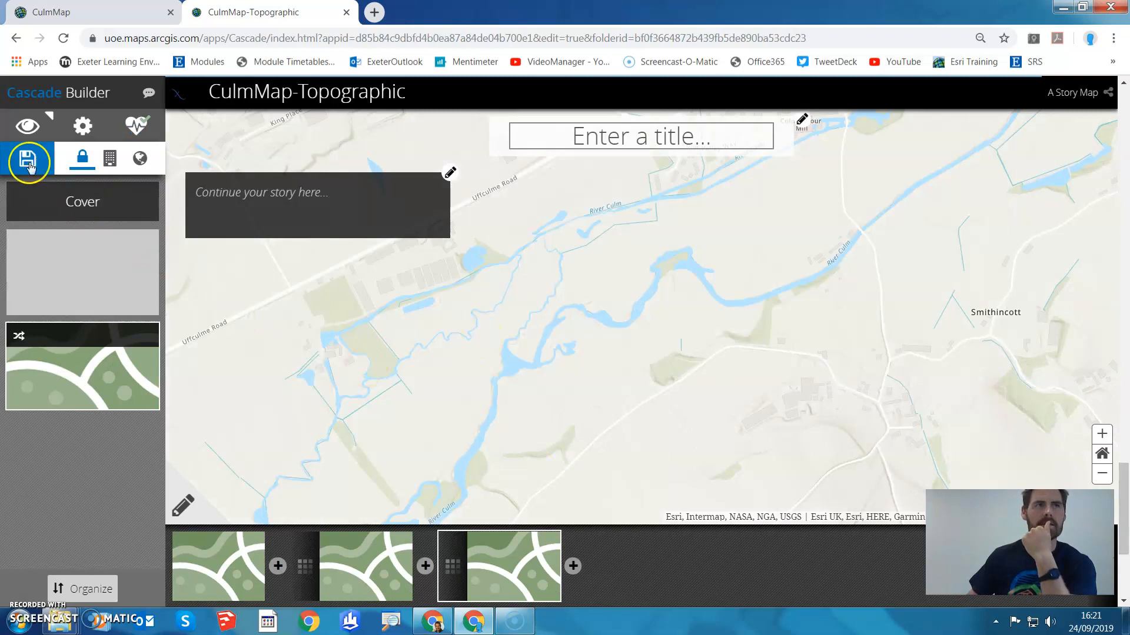
Preview the live story and check the immersive section's three map views from the cover onward
left_click(29, 128)
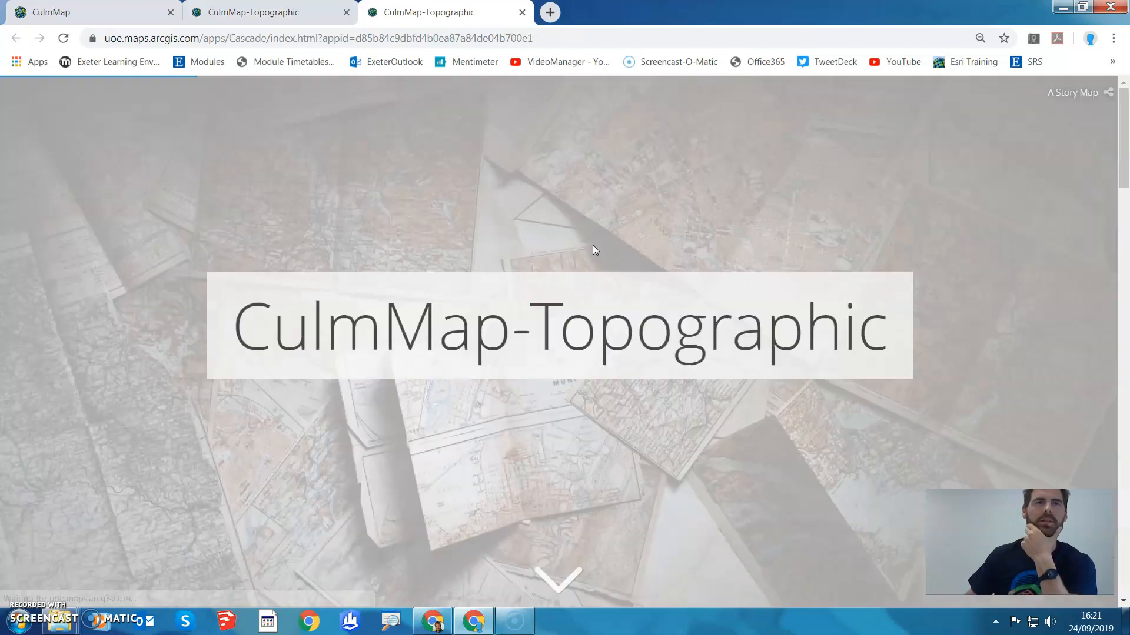
scroll(643, 366, "down", 5)
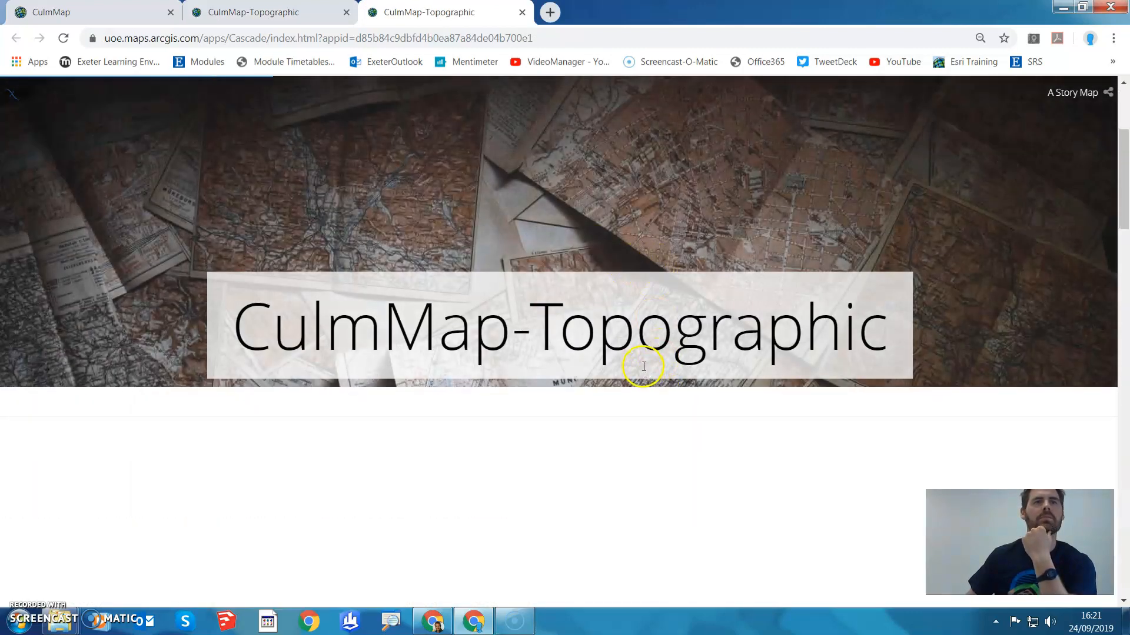
scroll(643, 366, "down", 2)
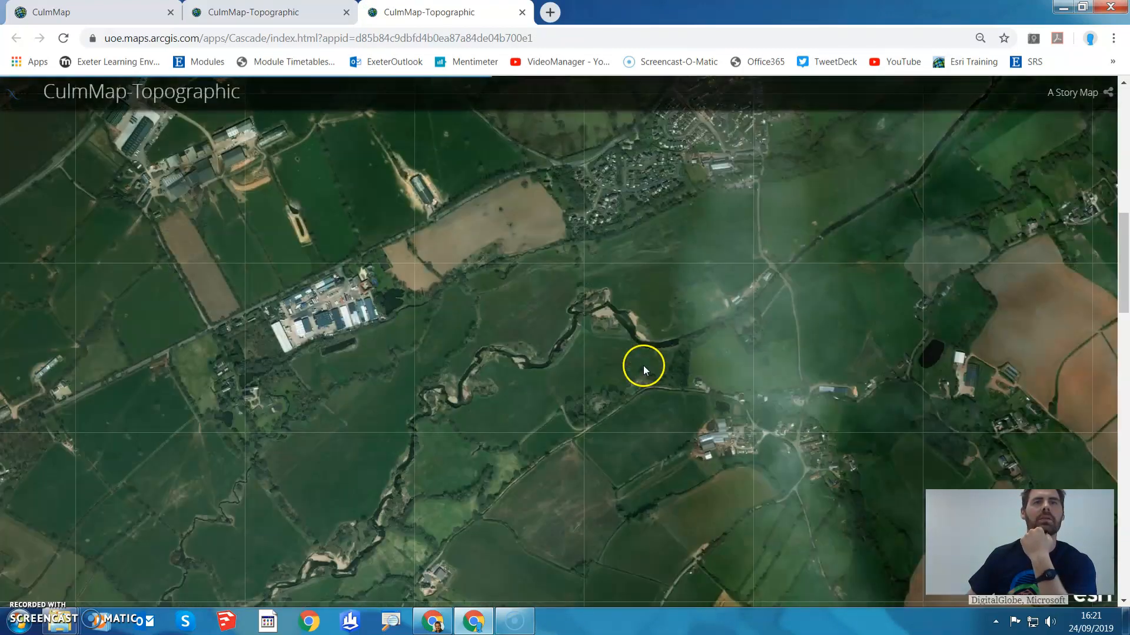
scroll(645, 386, "down", 3)
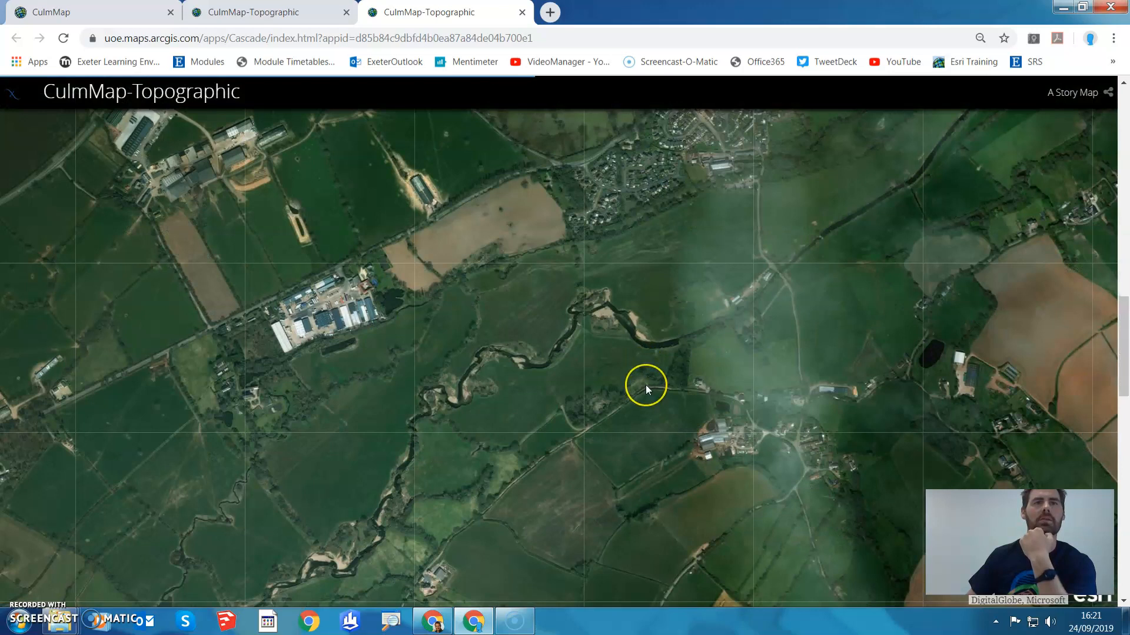
scroll(647, 390, "down", 3)
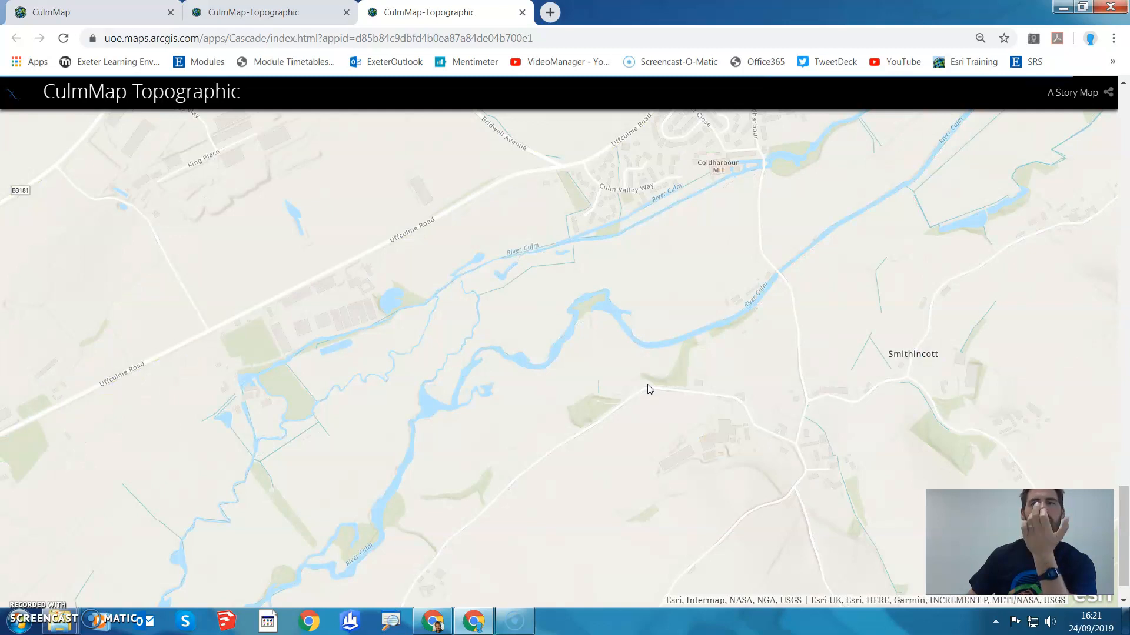
scroll(651, 388, "up", 1)
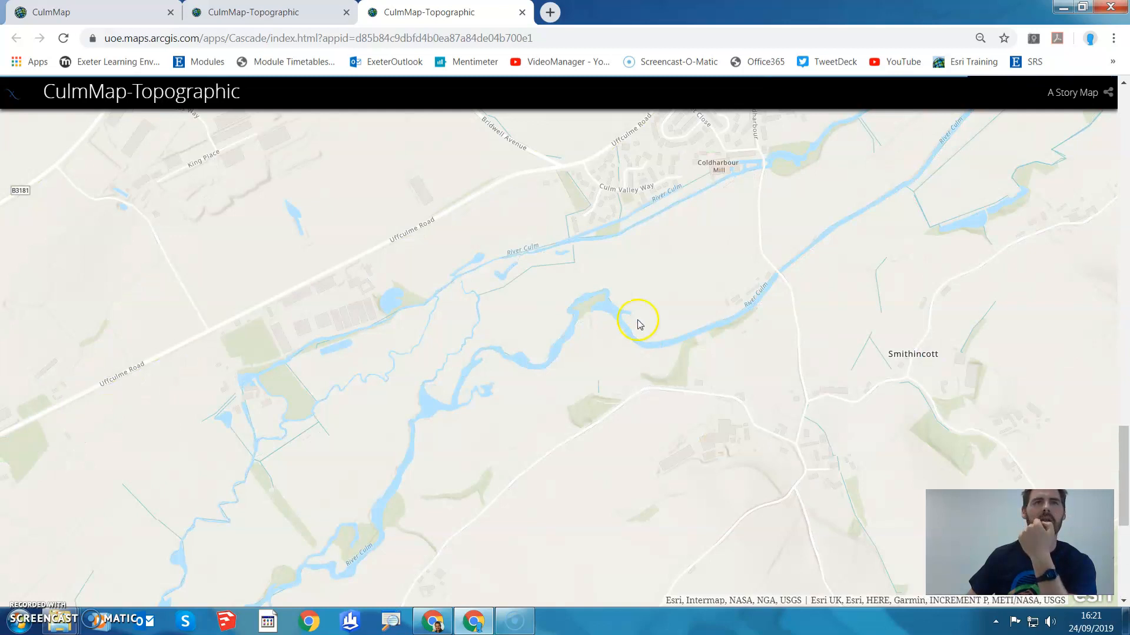
Back in the builder, title the immersive section "Title" and enter "Intro" as the third view's narrative text
left_click(277, 13)
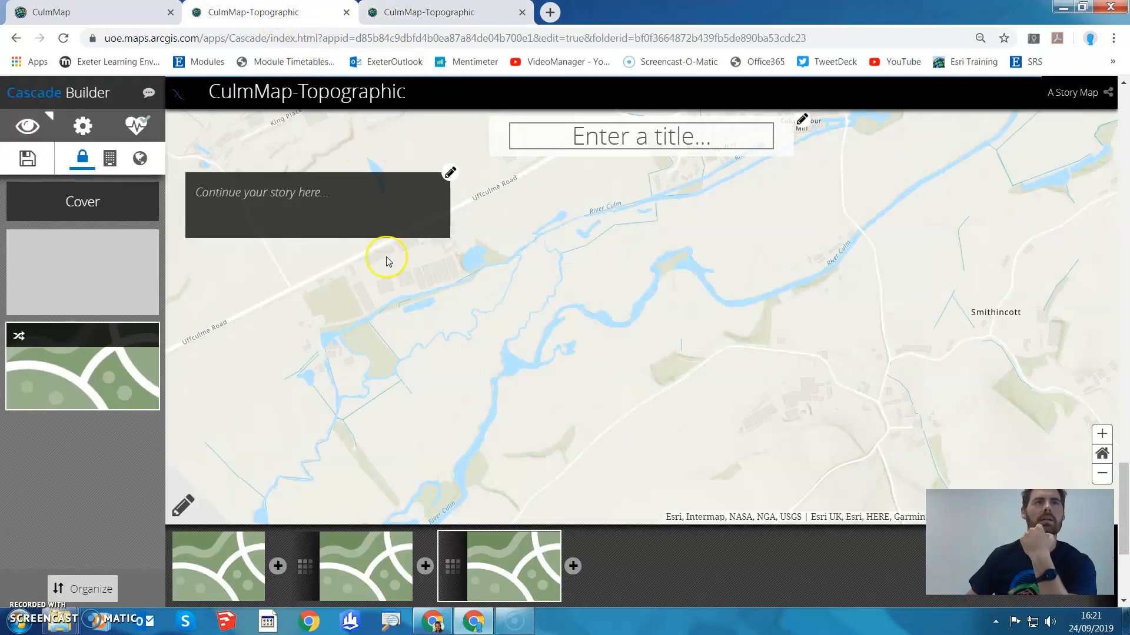
left_click(618, 138)
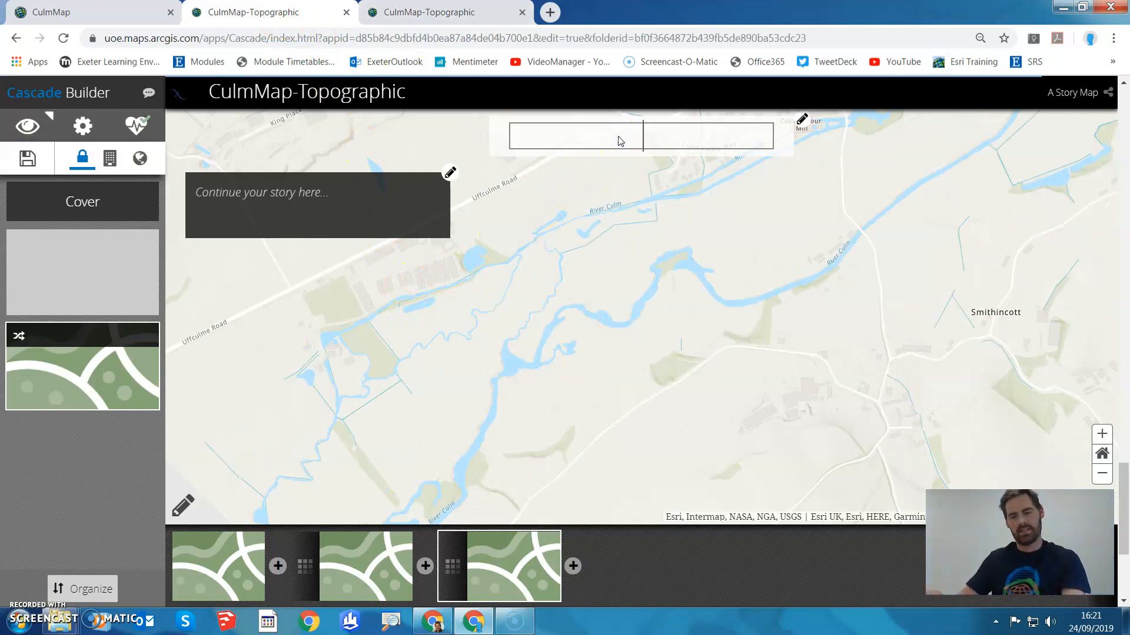
type("Title")
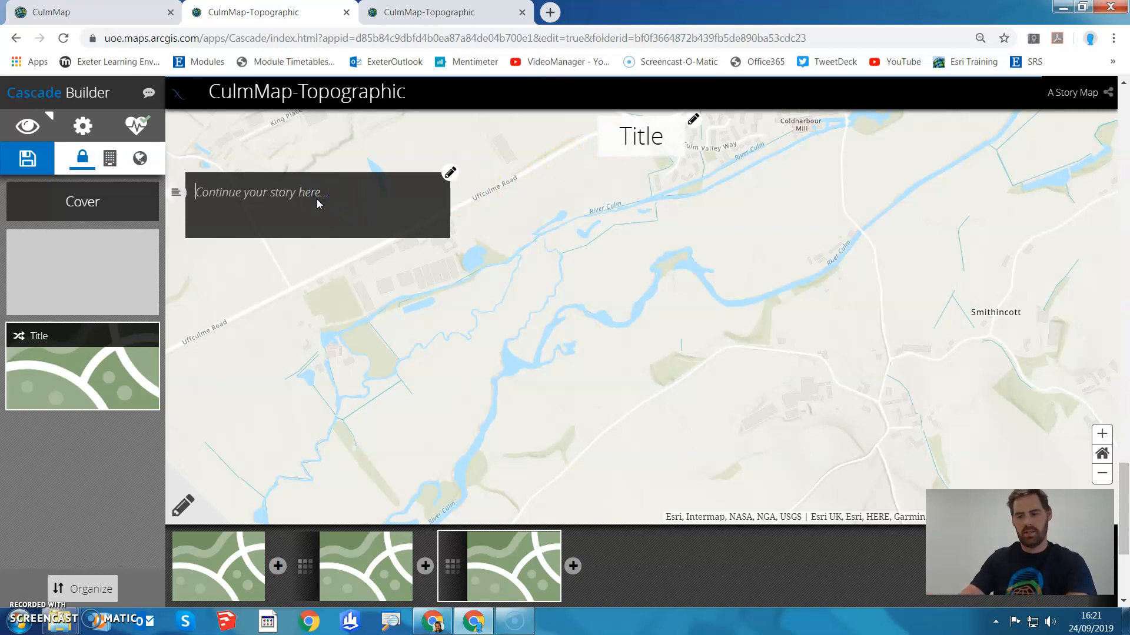
type("Intor")
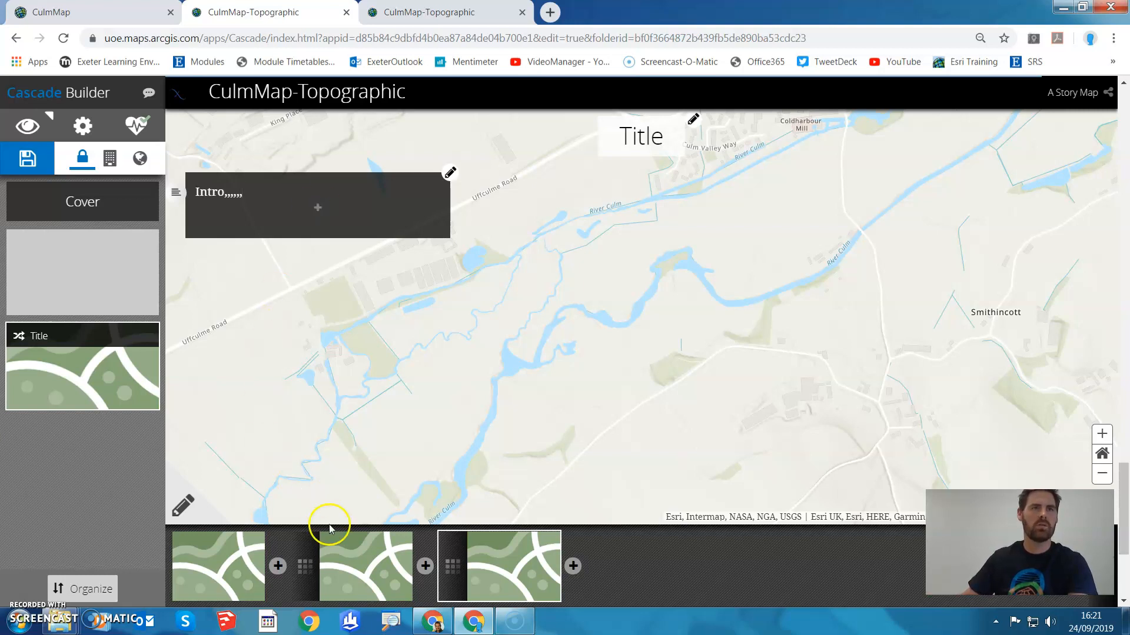
Set the narrative text of the immersive section's three views to "Intro page 1", "2" and "Intro page 3"
left_click(363, 545)
left_click(250, 552)
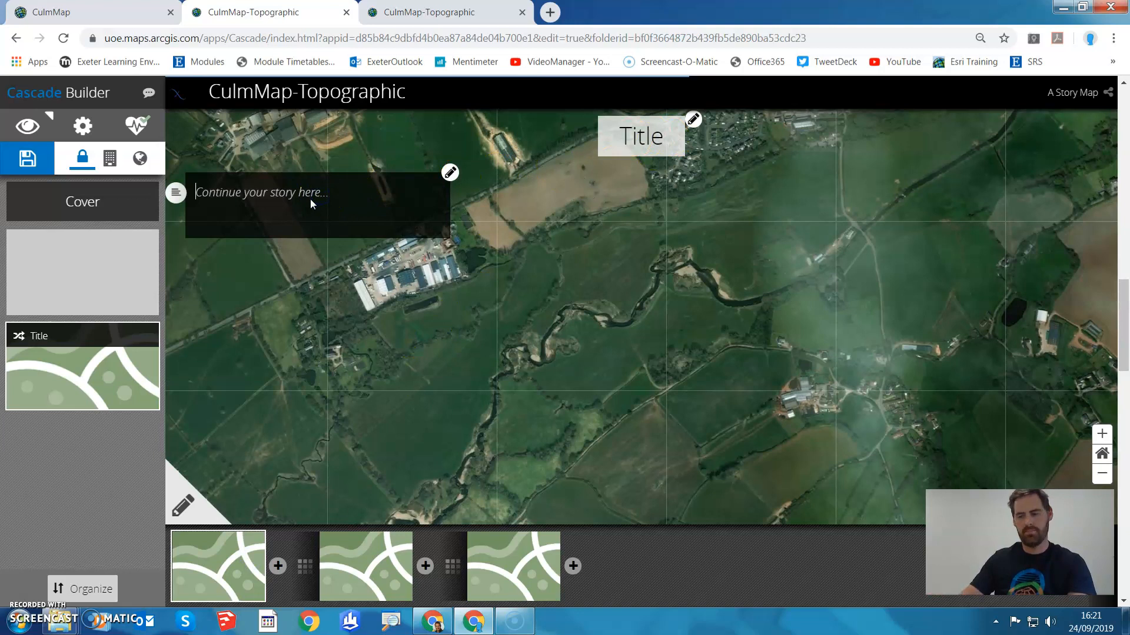
type("Intro page 1")
left_click(375, 549)
left_click(280, 181)
left_click(511, 539)
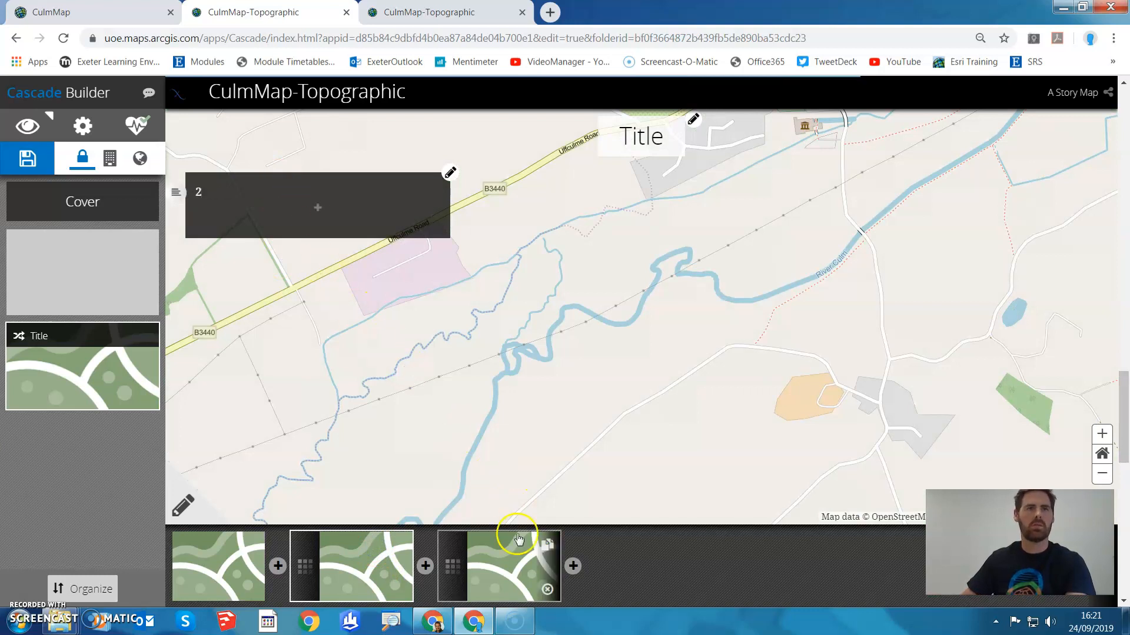
left_click_drag(235, 194, 224, 195)
type("page 3")
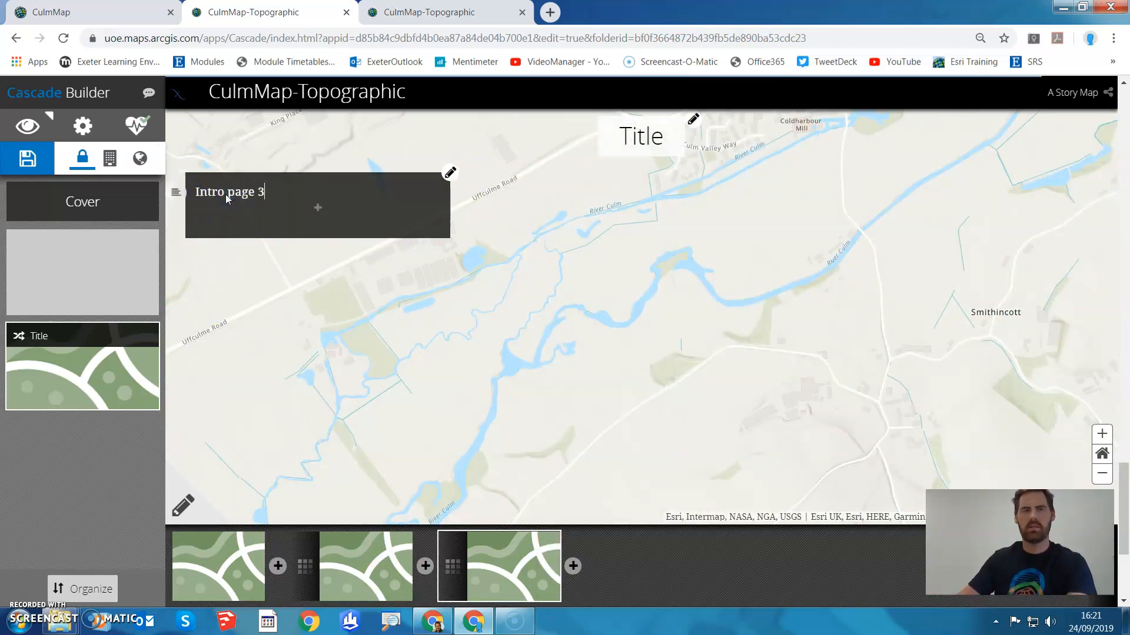
Set the transitions into the second and third views to Swipe Horizontal and save the story
left_click(305, 566)
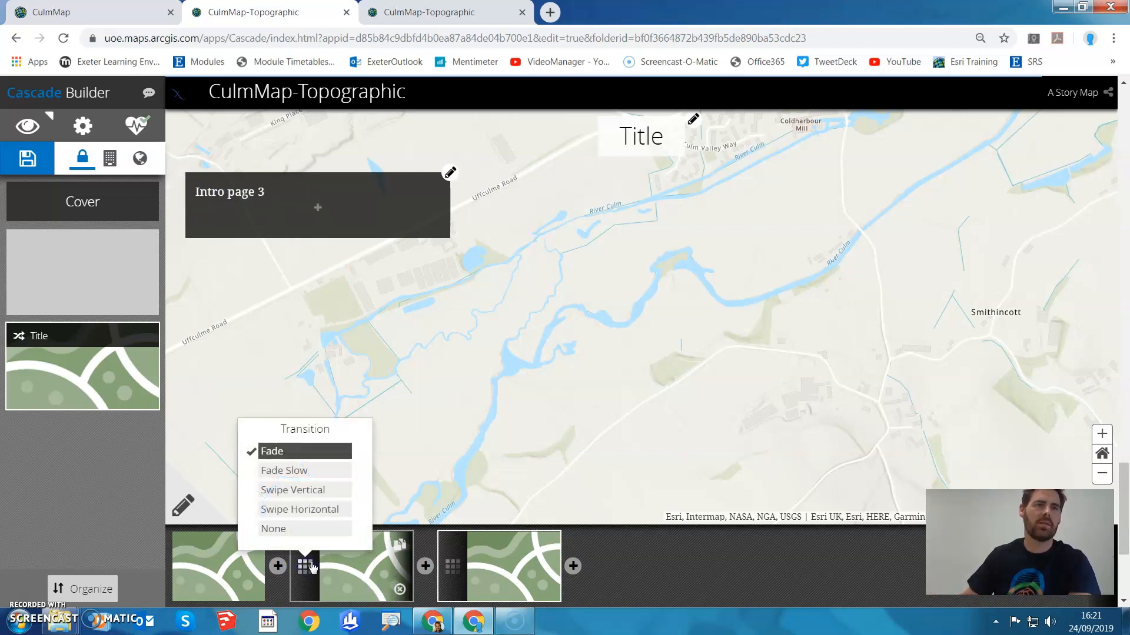
left_click(317, 510)
left_click(452, 566)
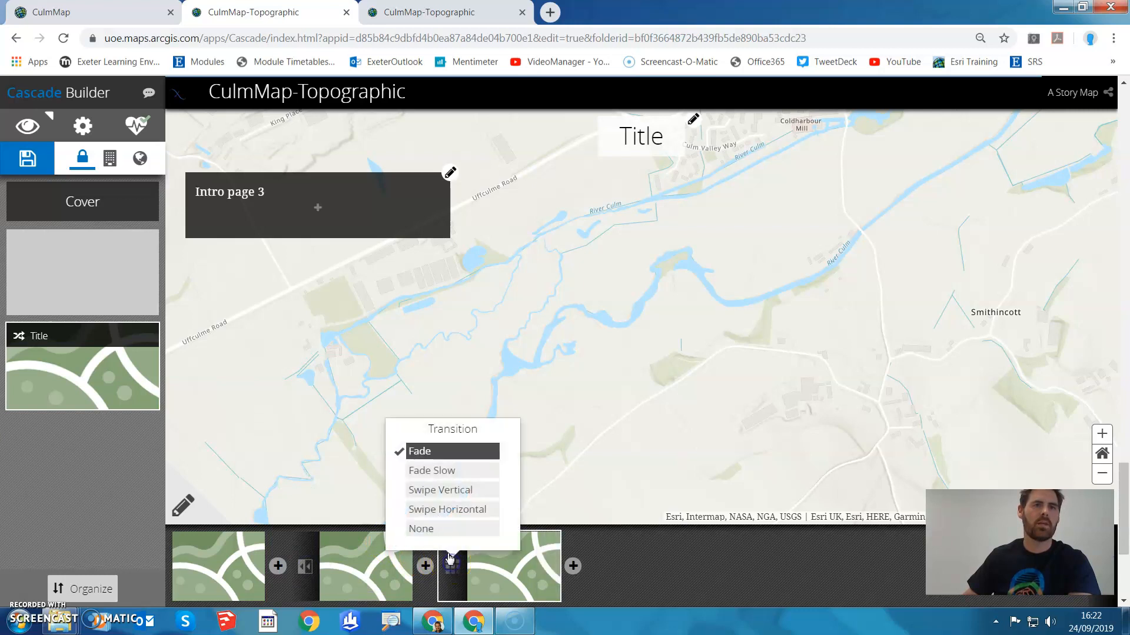
left_click(448, 510)
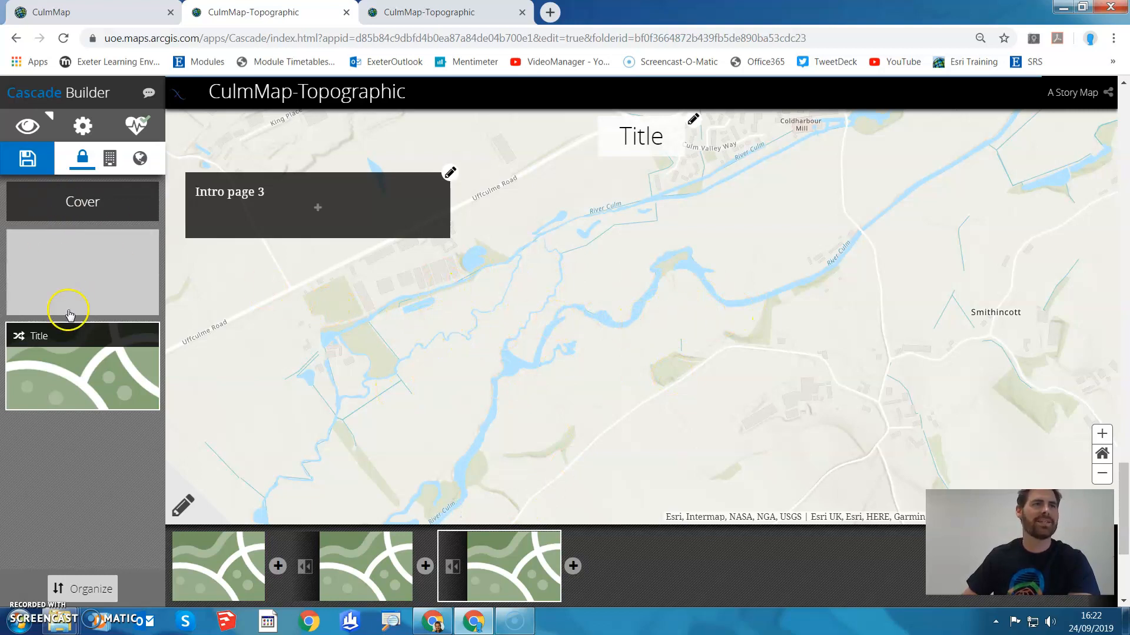
left_click(27, 159)
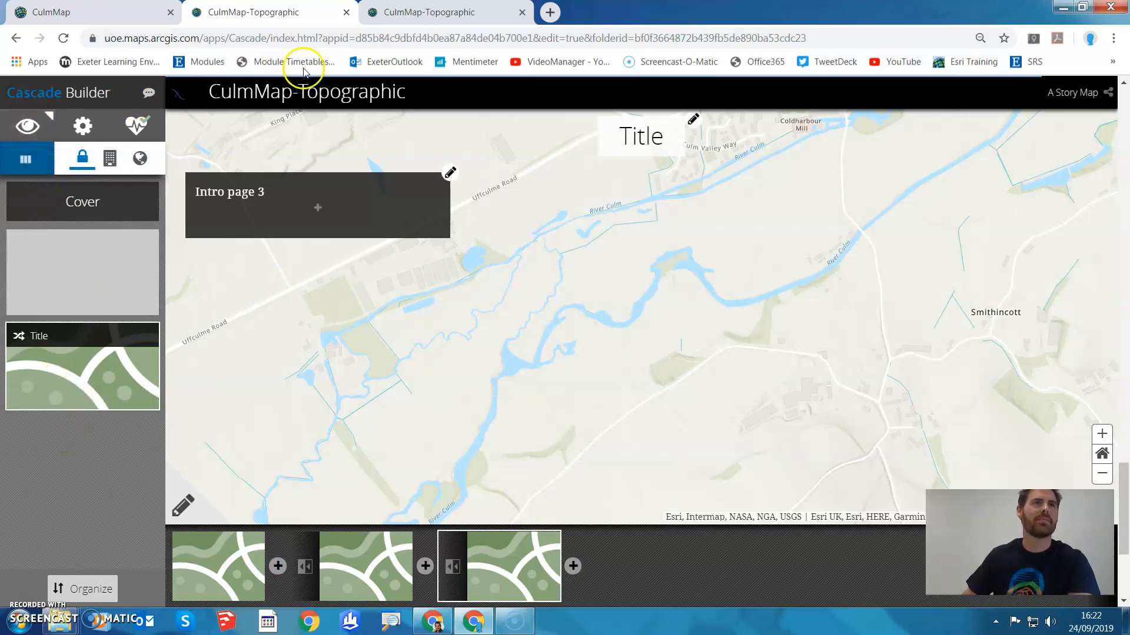
Reload the live story and examine the horizontal swipe between the imagery and OpenStreetMap views
left_click(16, 132)
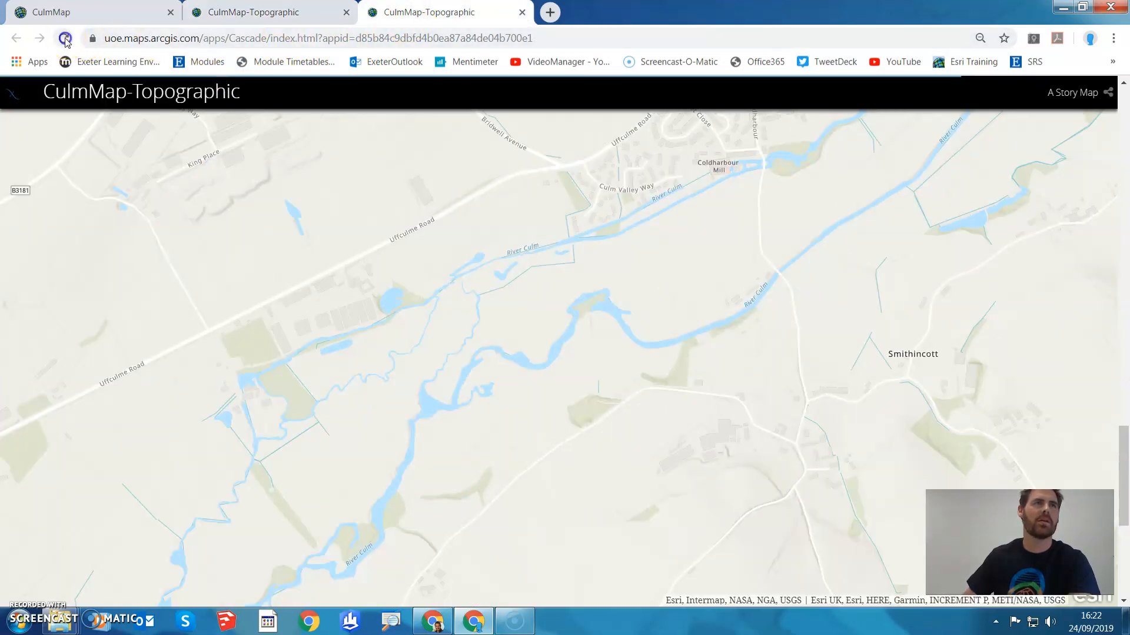
left_click(65, 39)
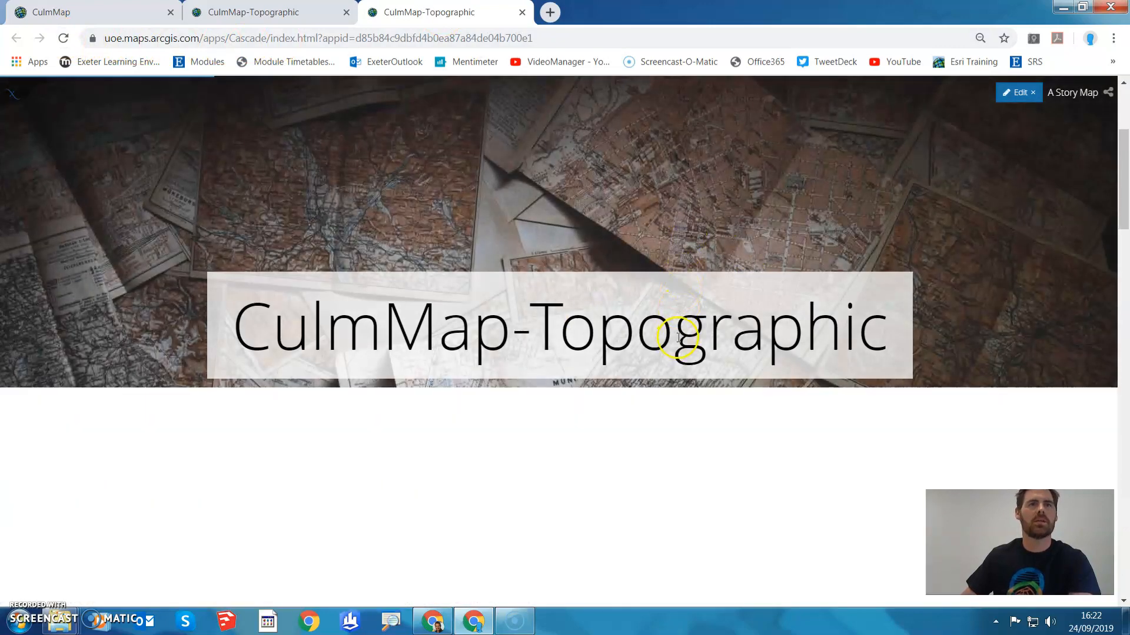
scroll(678, 338, "down", 5)
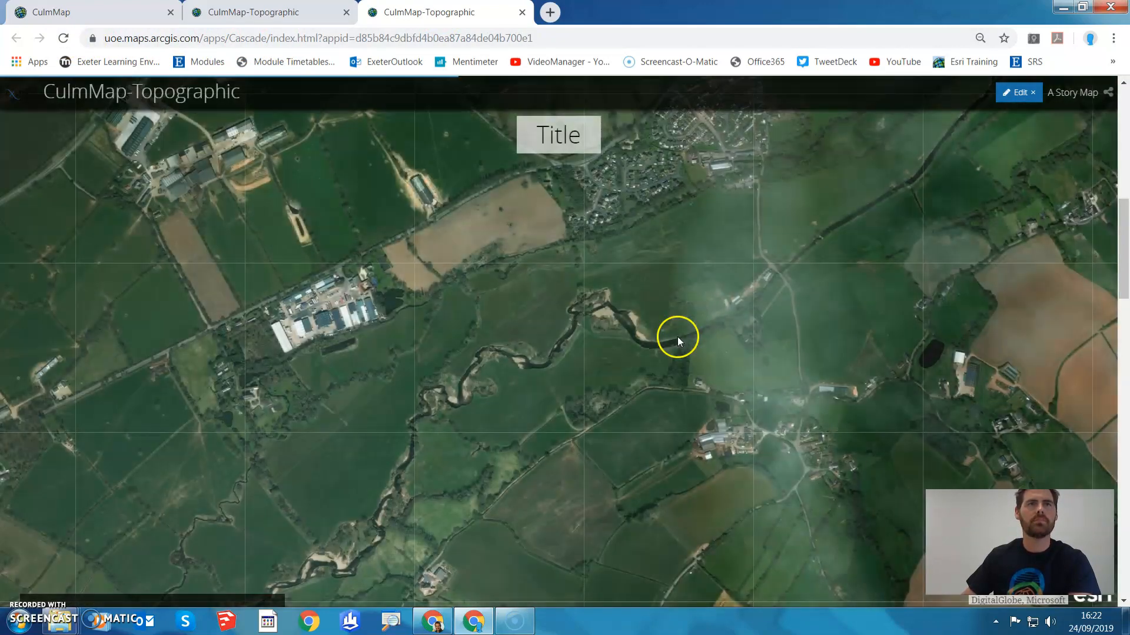
scroll(682, 327, "down", 3)
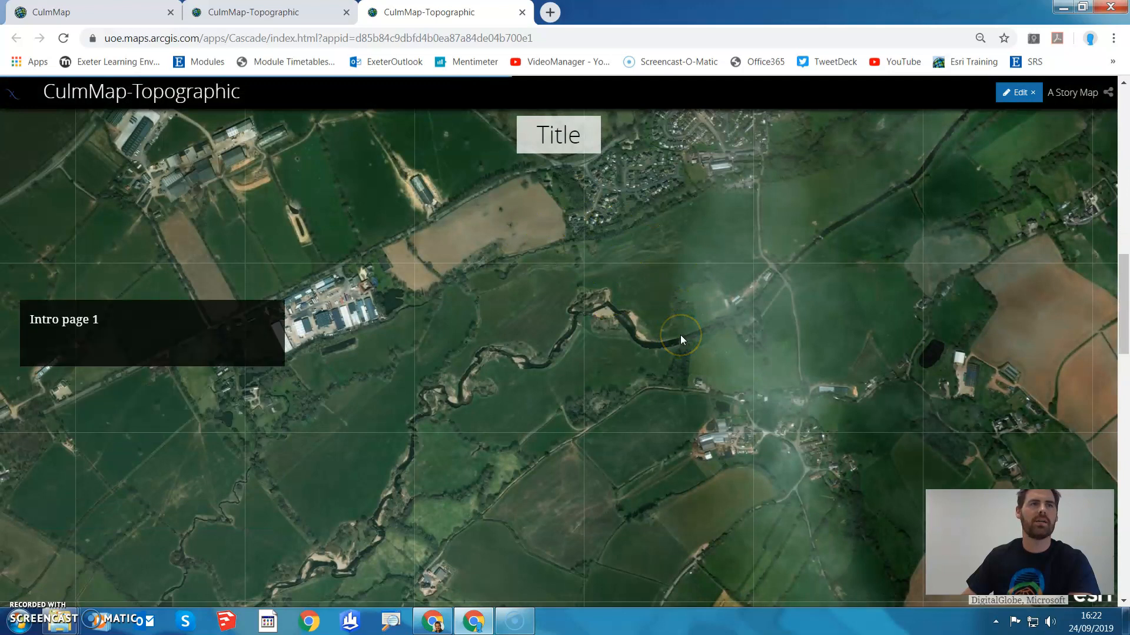
scroll(680, 334, "down", 5)
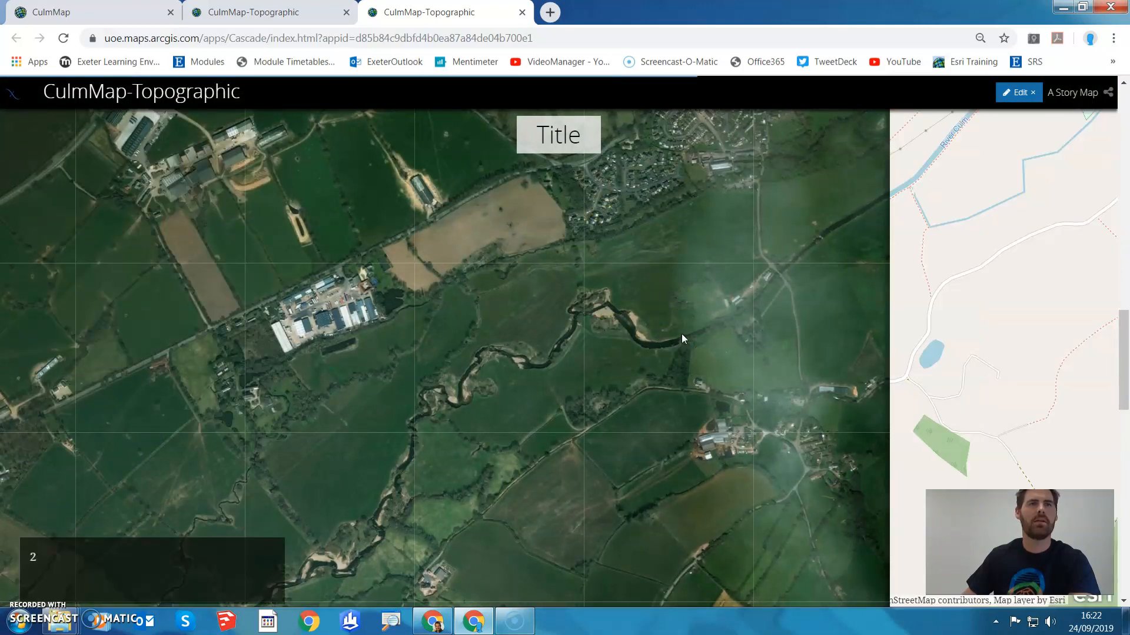
scroll(681, 334, "down", 3)
scroll(682, 333, "up", 2)
scroll(681, 333, "down", 2)
scroll(681, 334, "up", 2)
scroll(681, 334, "down", 2)
scroll(682, 334, "up", 2)
scroll(681, 334, "down", 2)
scroll(682, 333, "up", 2)
scroll(681, 334, "down", 1)
scroll(681, 334, "up", 2)
scroll(682, 334, "down", 2)
Examine the horizontal swipe between the OpenStreetMap and topographic views in the live story
scroll(681, 336, "down", 5)
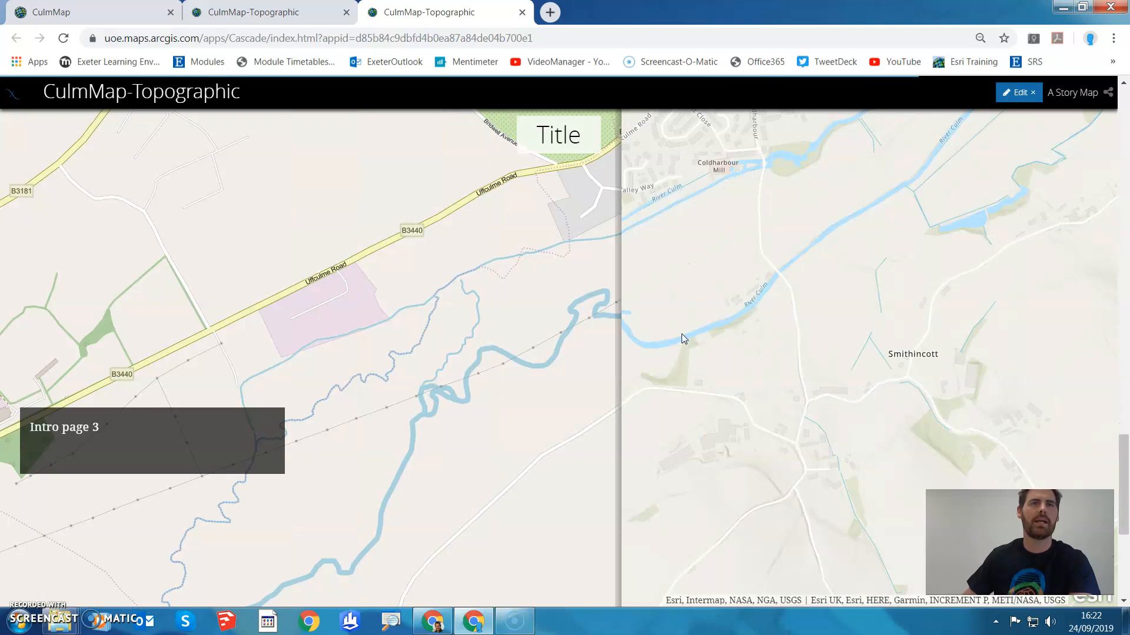
scroll(681, 334, "up", 2)
scroll(682, 333, "down", 3)
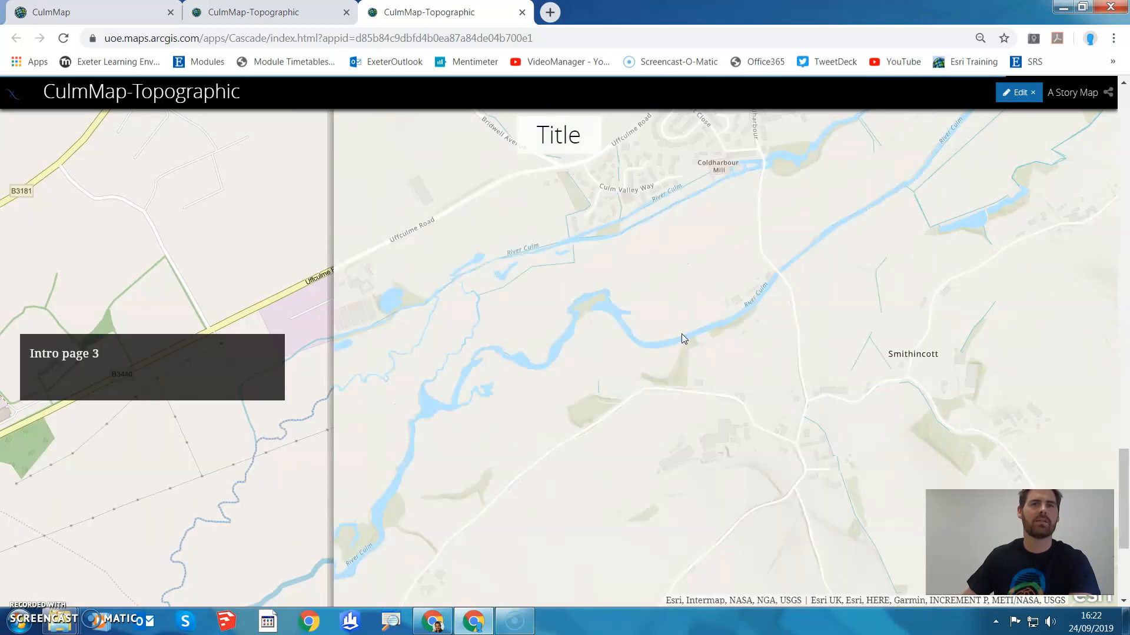
scroll(665, 331, "up", 3)
scroll(665, 331, "down", 5)
scroll(708, 343, "up", 3)
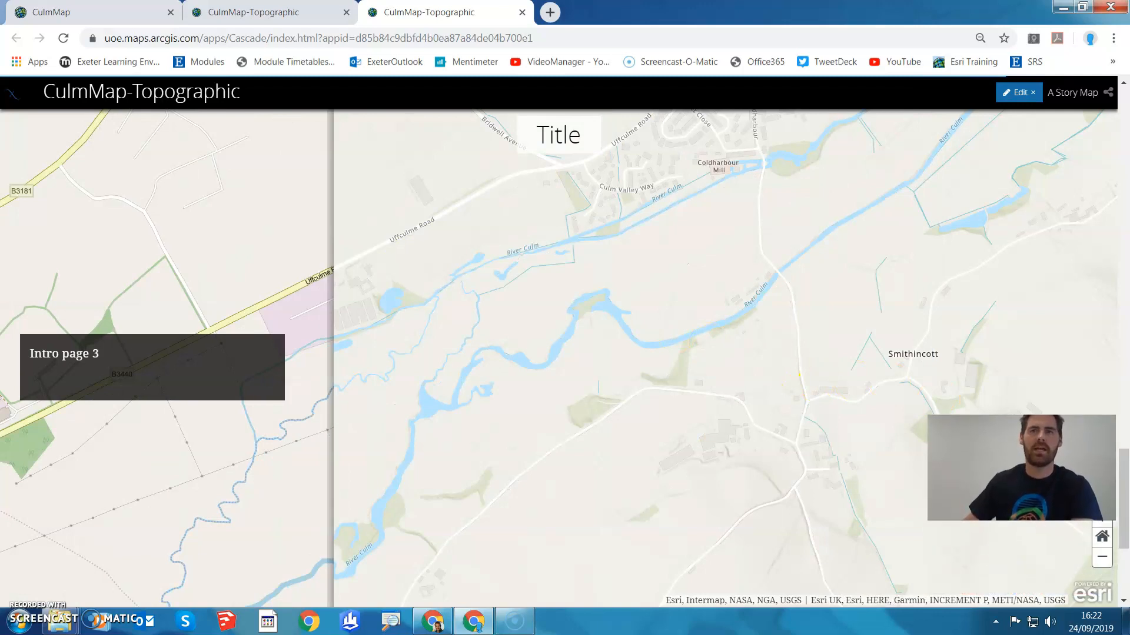
Test map navigation in the live story by zooming in on the topographic map and panning the OpenStreetMap view
left_click(1102, 518)
left_click(1103, 518)
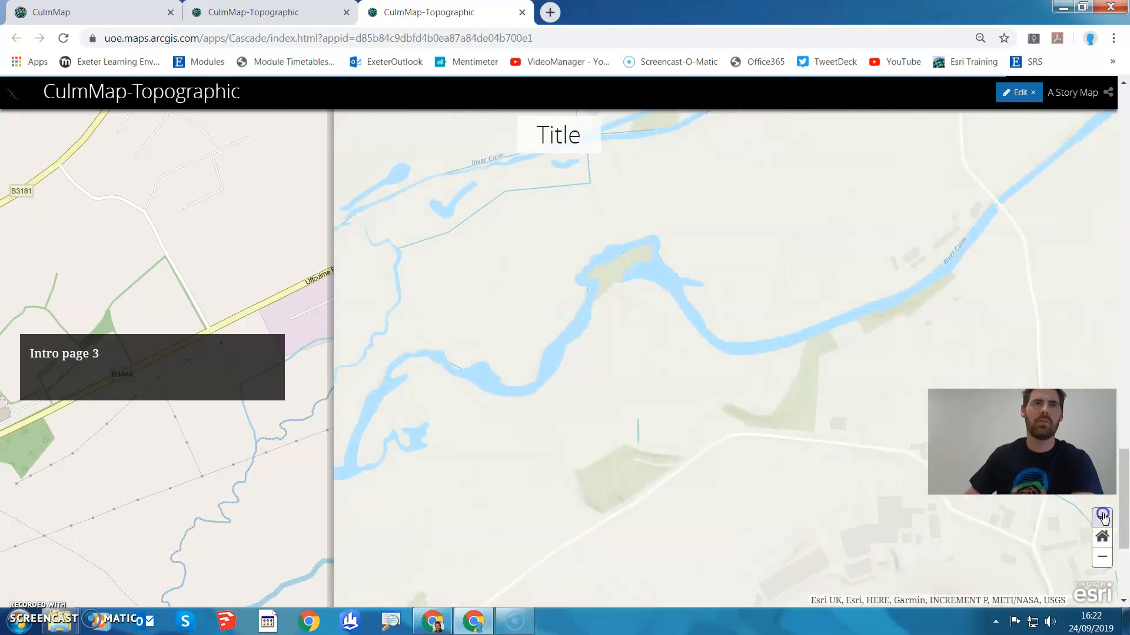
scroll(294, 238, "down", 4)
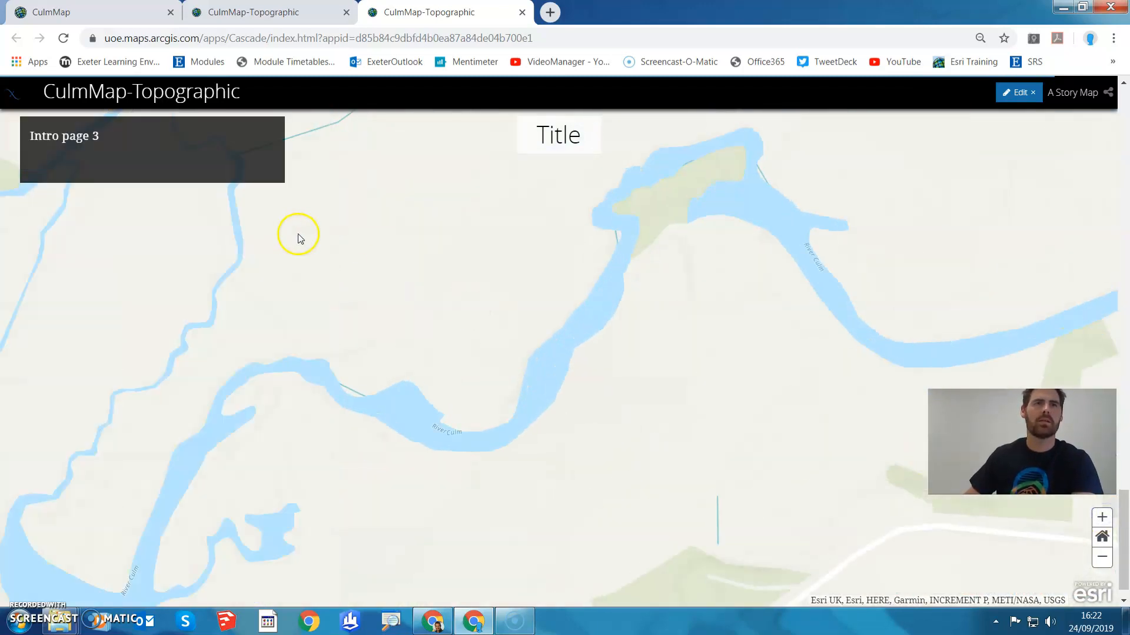
scroll(299, 240, "up", 9)
left_click_drag(557, 305, 696, 345)
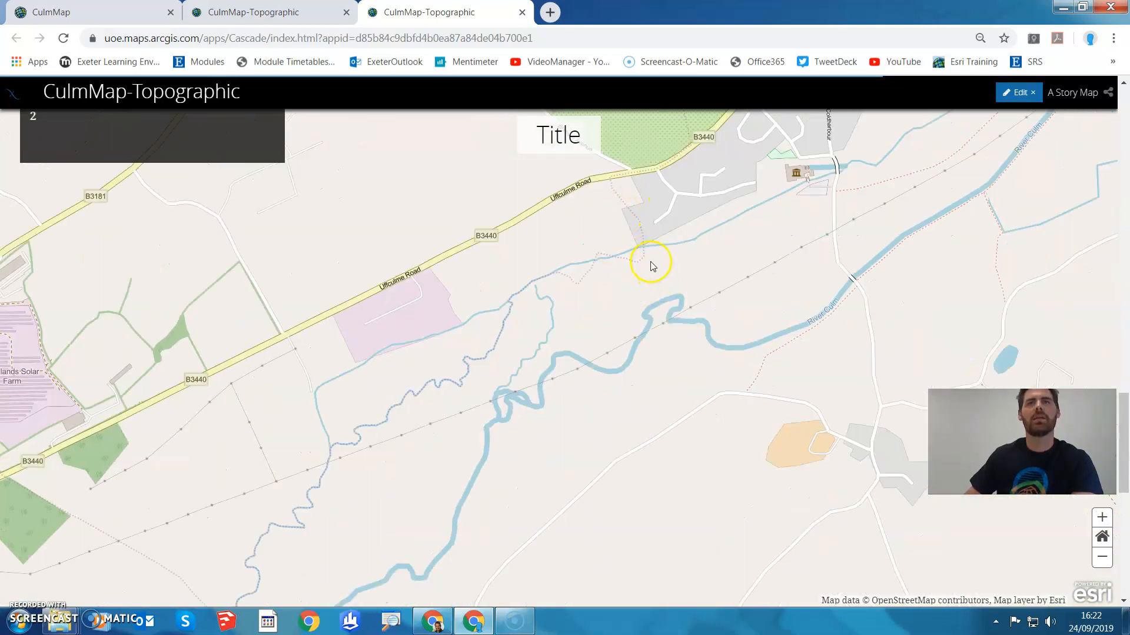
Reset the map to its home extent, compare the river in imagery and OpenStreetMap using the swipe, and return to the builder
scroll(618, 281, "up", 1)
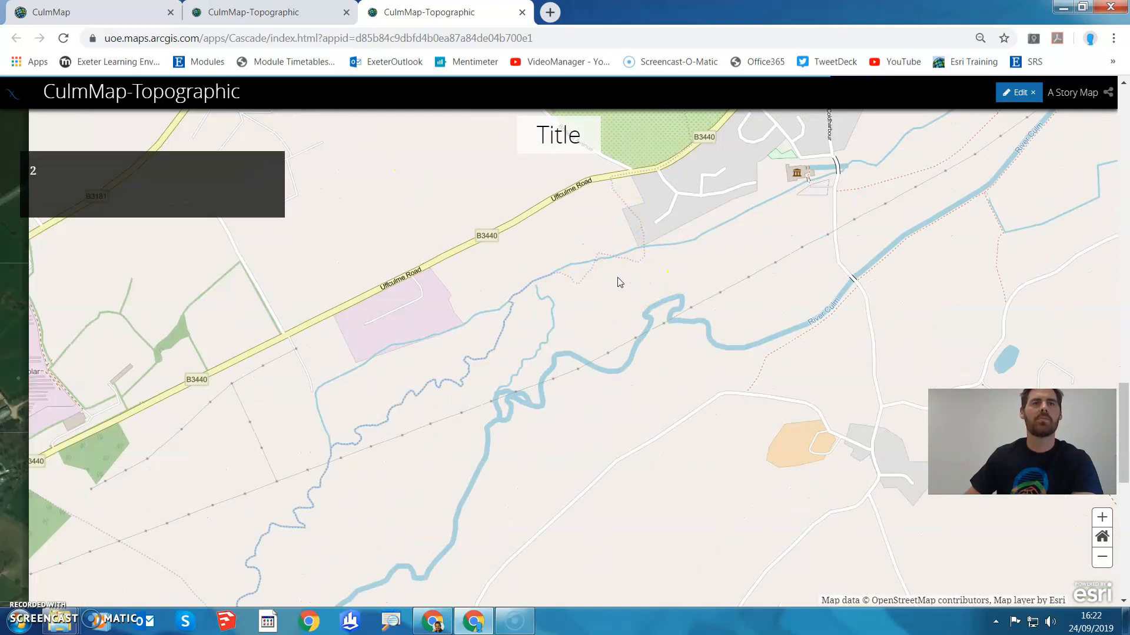
scroll(618, 281, "down", 2)
scroll(618, 281, "up", 4)
scroll(617, 277, "down", 3)
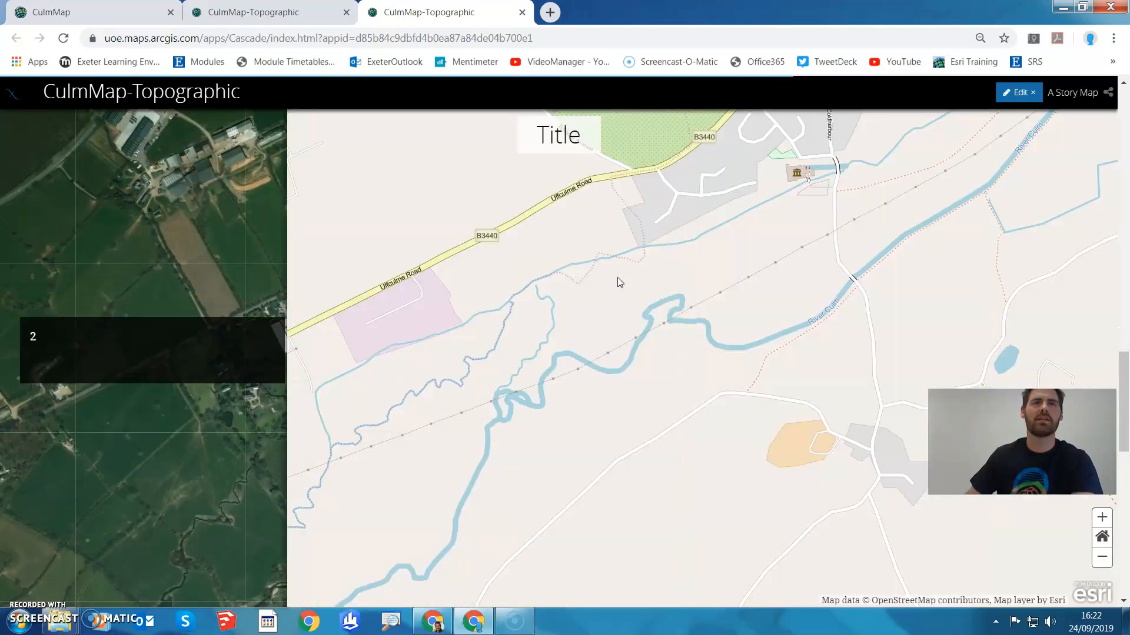
scroll(619, 283, "down", 2)
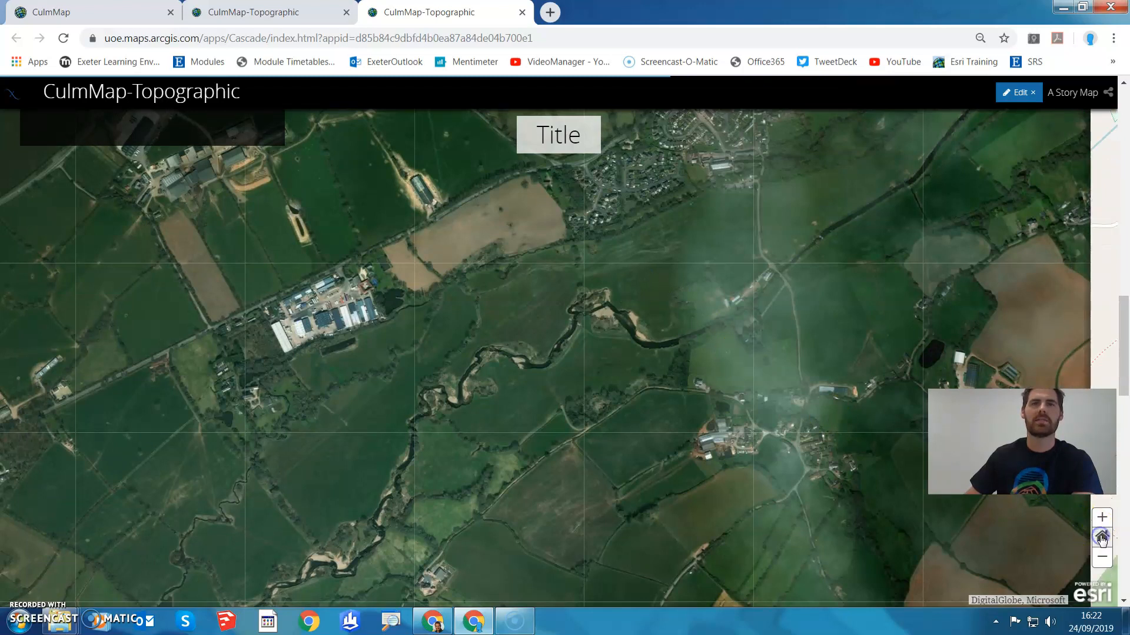
scroll(941, 388, "up", 2)
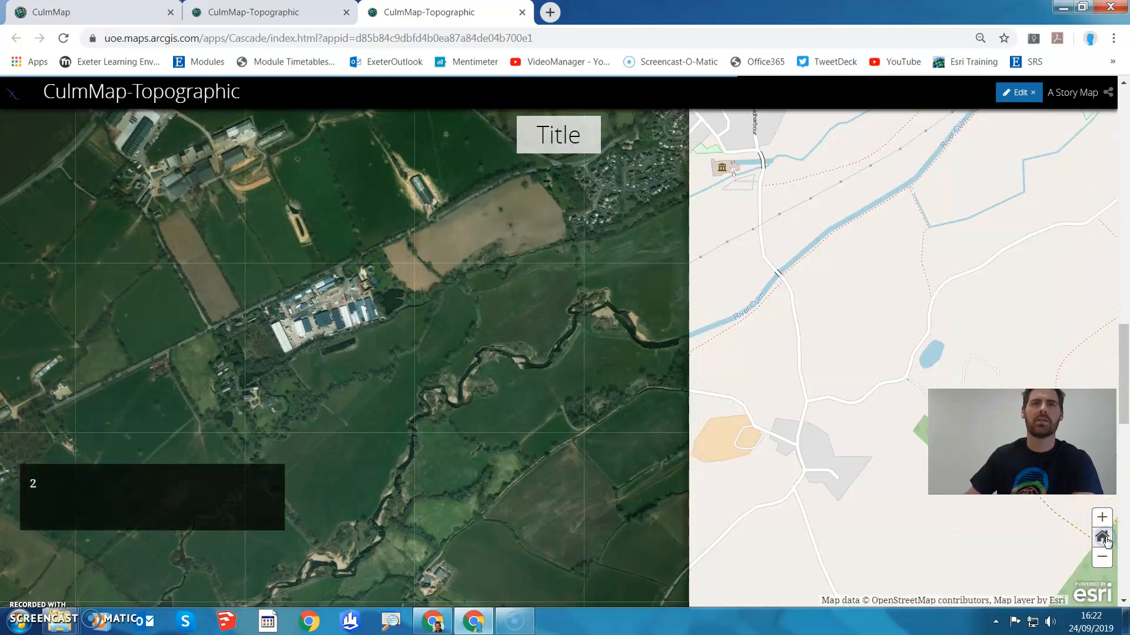
scroll(772, 344, "down", 2)
scroll(772, 344, "up", 2)
scroll(772, 344, "down", 2)
scroll(772, 344, "up", 2)
scroll(773, 345, "down", 3)
scroll(772, 345, "up", 3)
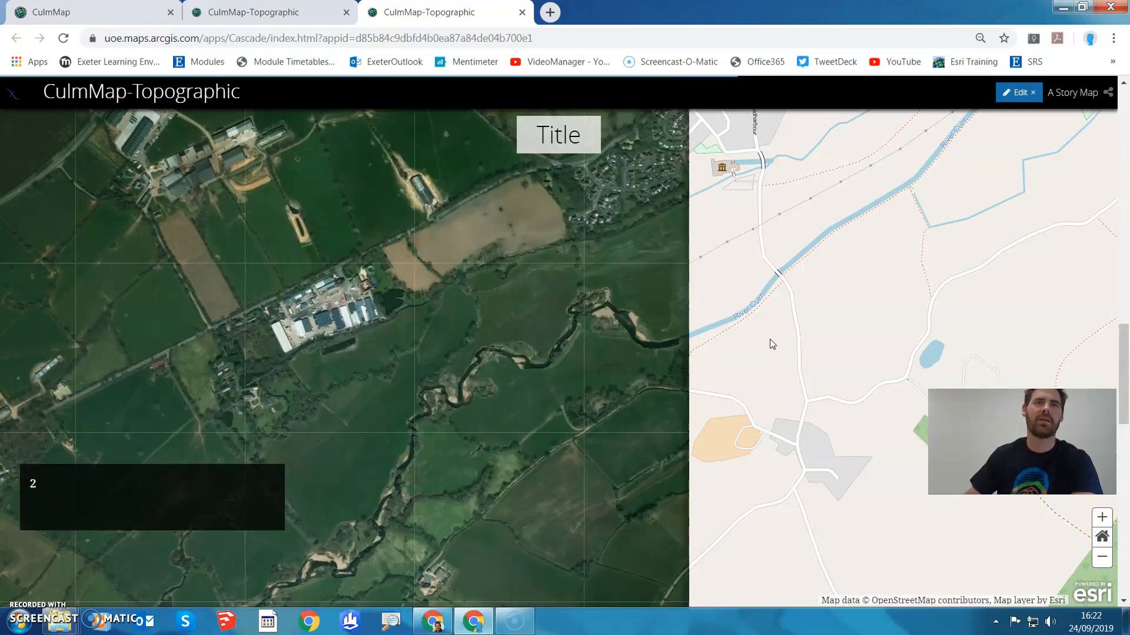
scroll(772, 343, "down", 2)
scroll(772, 343, "up", 3)
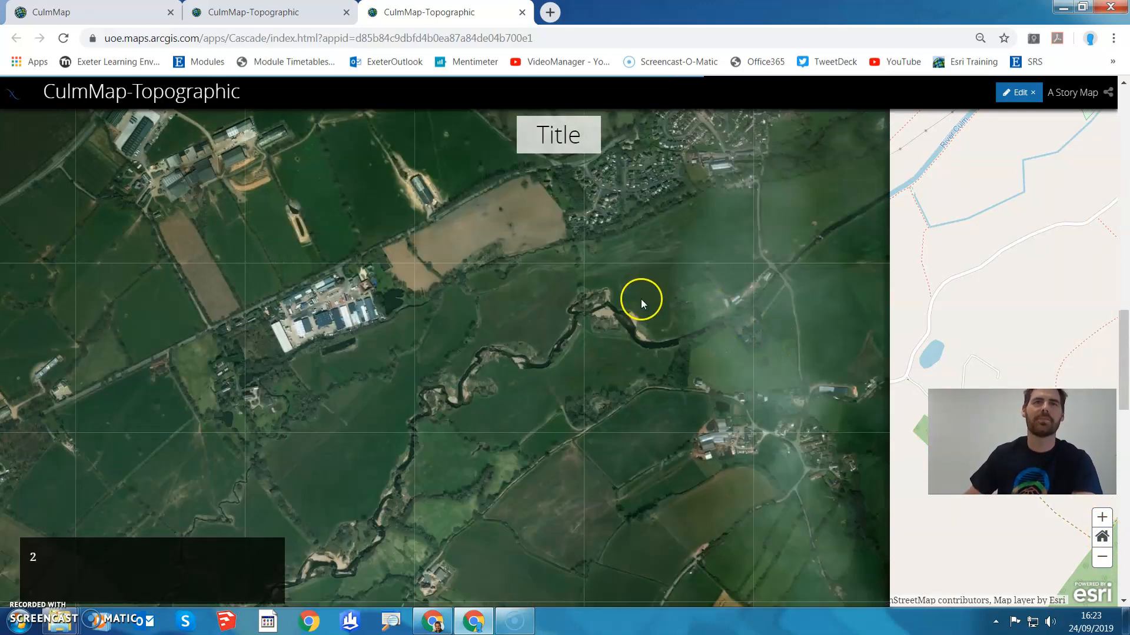
scroll(636, 294, "down", 2)
left_click(255, 12)
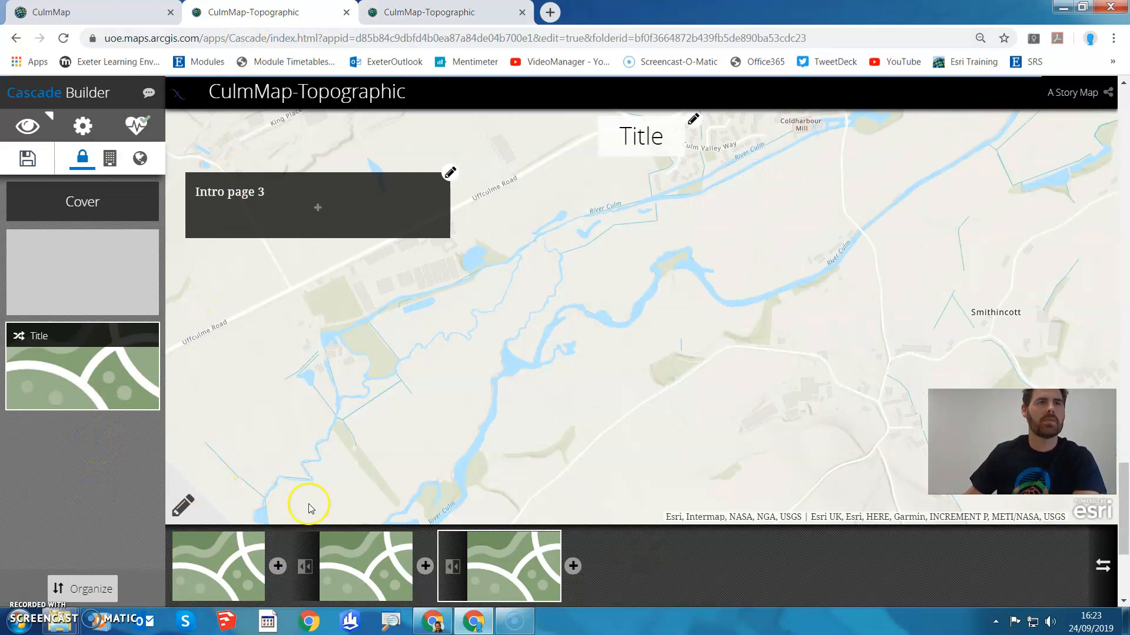
Add a new immersive section after the existing one and open its media options for linking web content
scroll(534, 396, "down", 3)
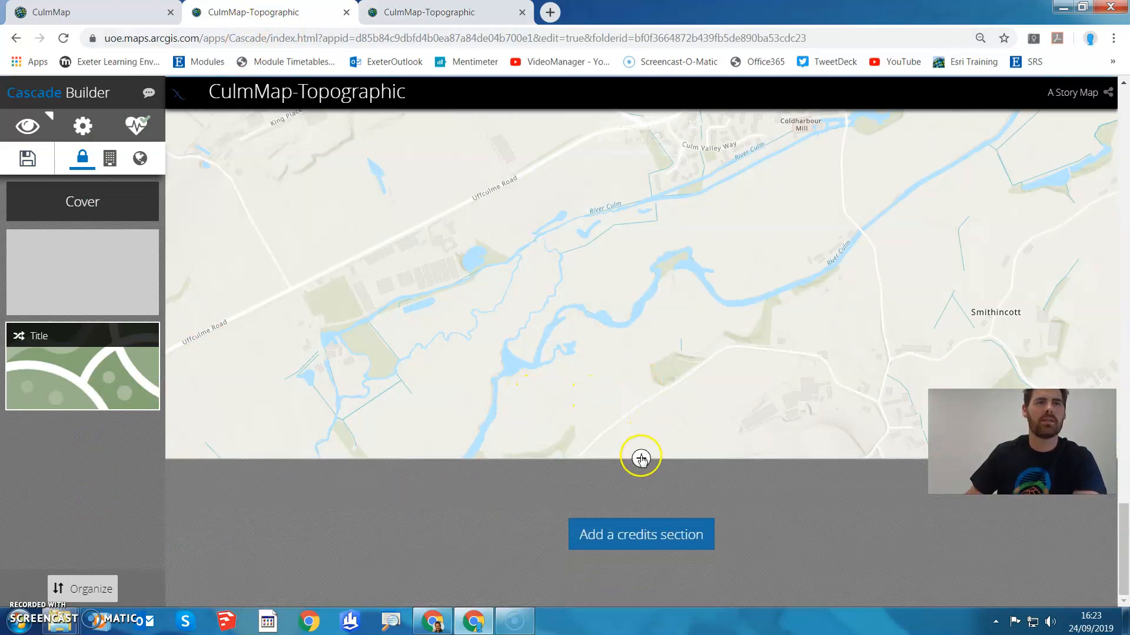
left_click(641, 459)
left_click(713, 457)
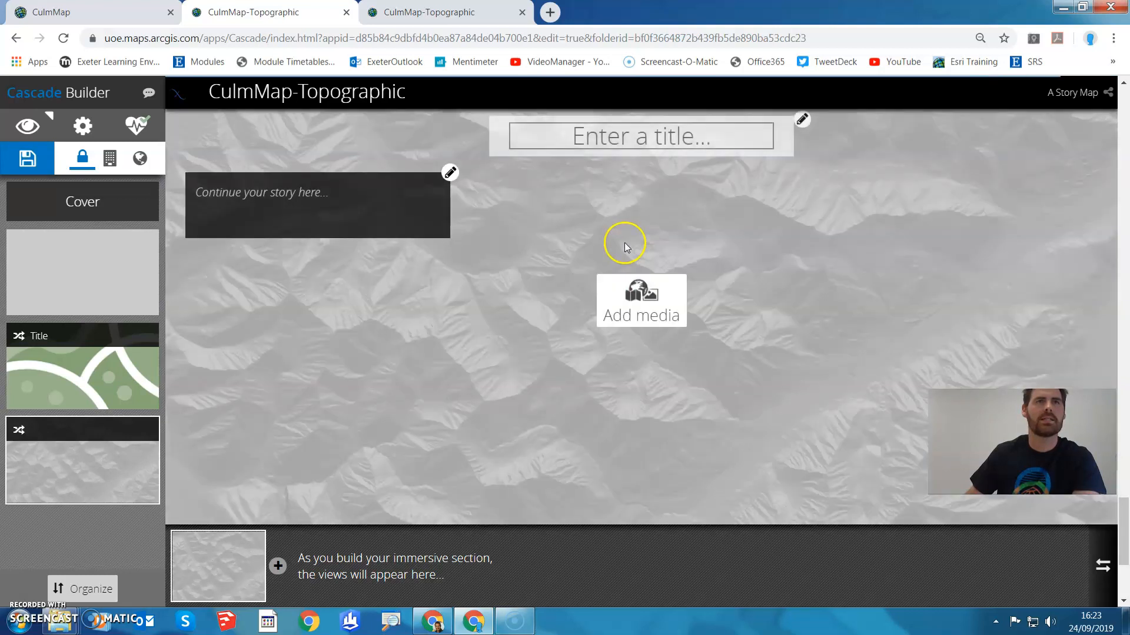
left_click(640, 298)
left_click(840, 138)
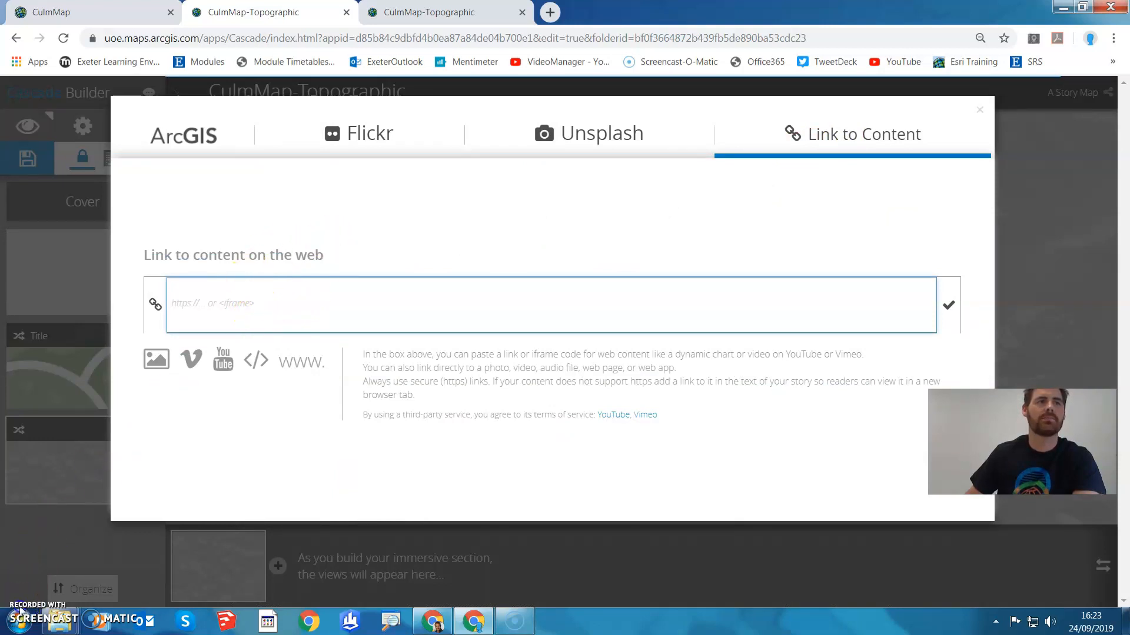
Open the ArcGIS home page separately, find the CulmMap web map in the StoryMap_Demo folder, and open it in Map Viewer
left_click(75, 10)
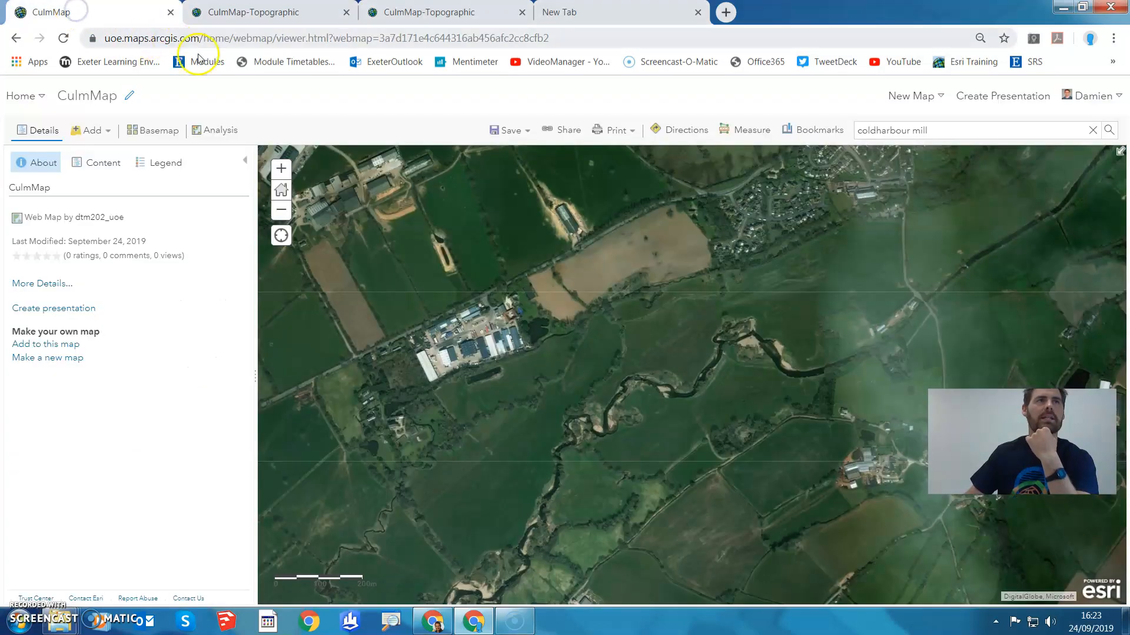
left_click(30, 96)
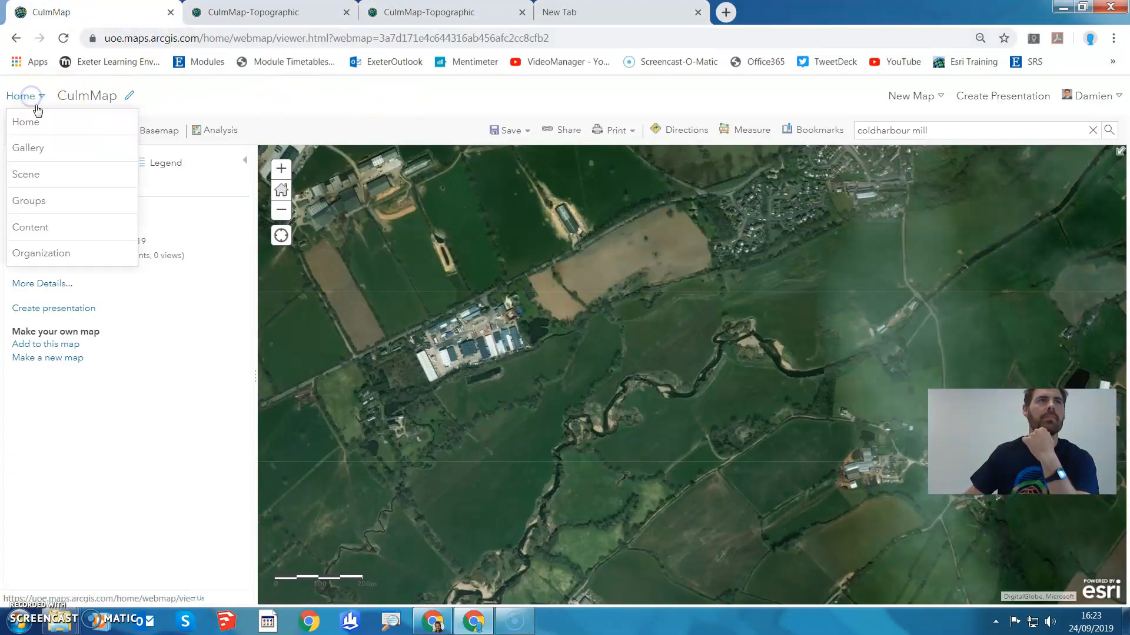
right_click(38, 122)
left_click(82, 129)
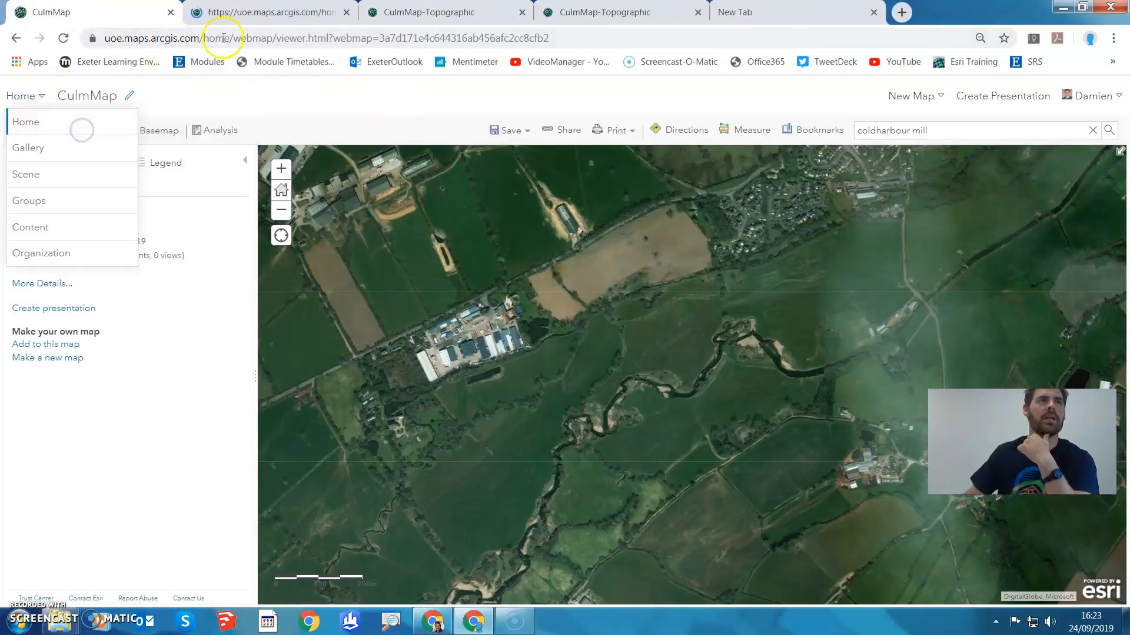
left_click(264, 13)
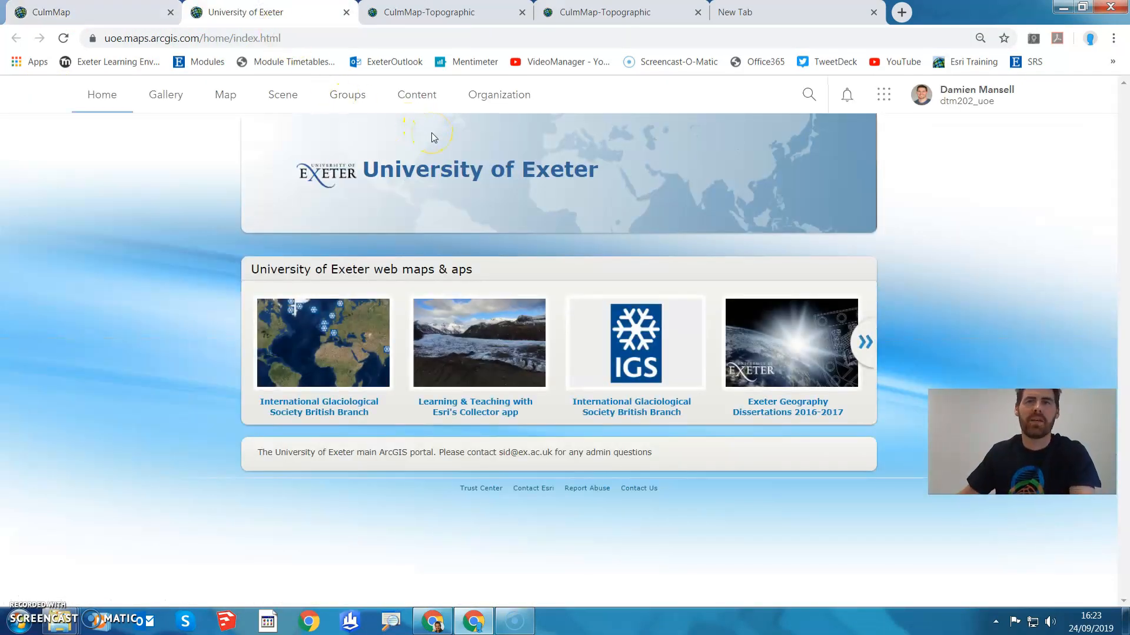
left_click(403, 97)
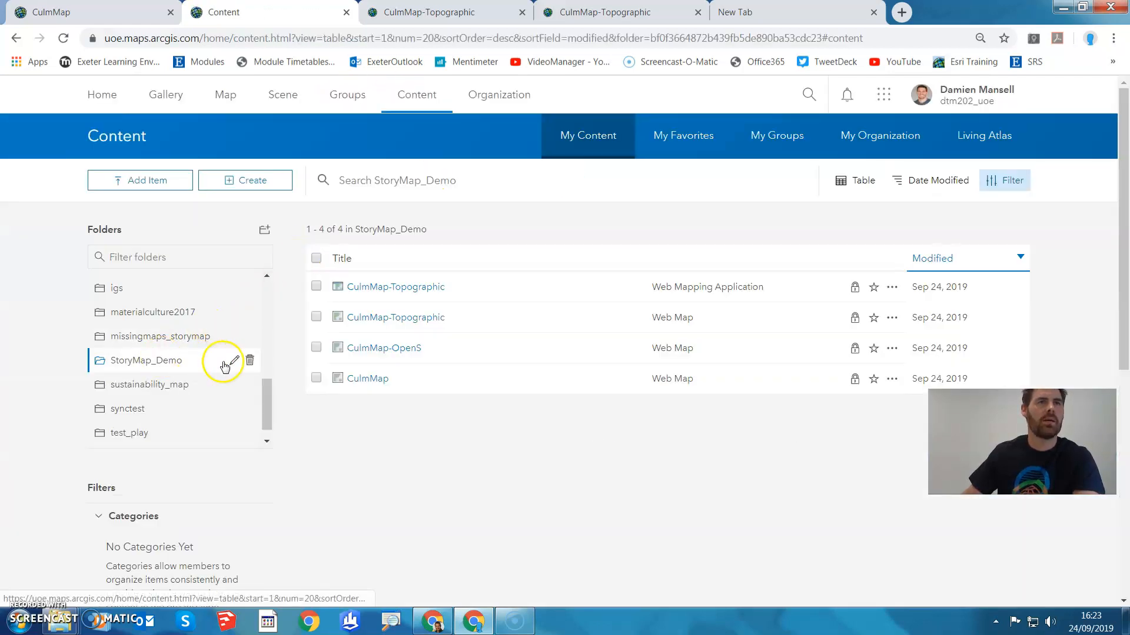
left_click(375, 380)
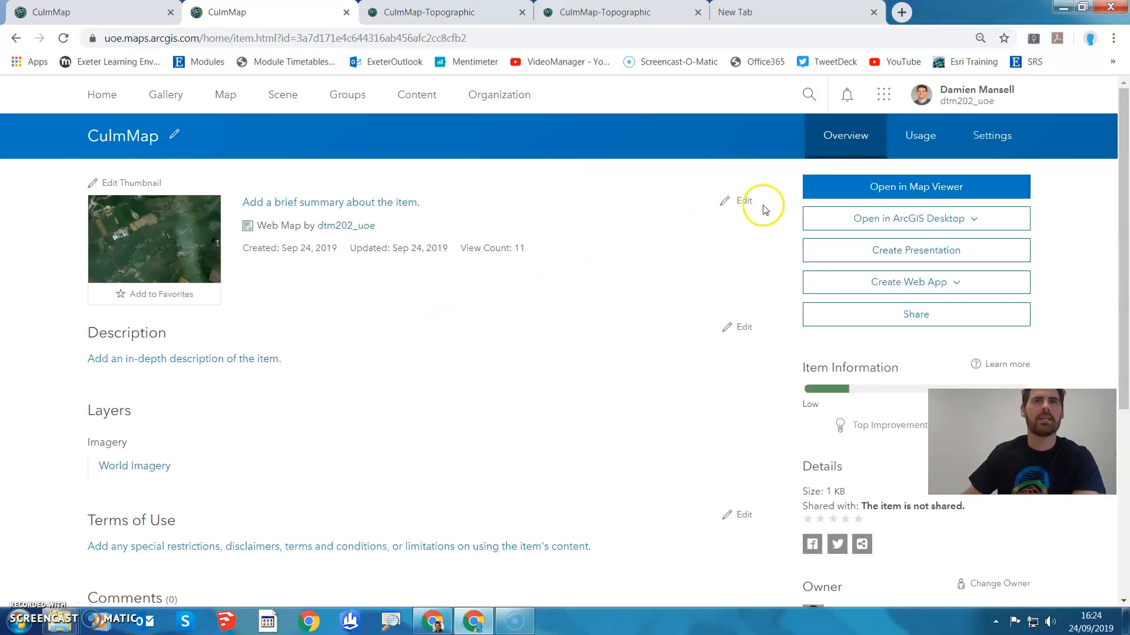
left_click(809, 185)
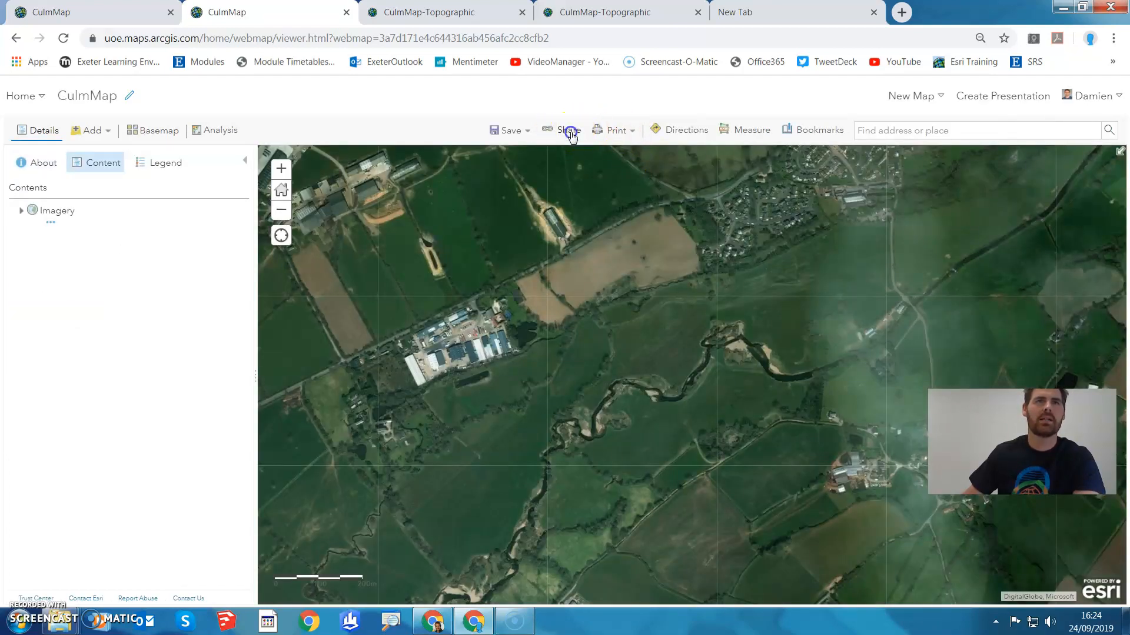
Share the map as a new Story Map Swipe and Spyglass web app titled CulmMapSPYGLASS
left_click(571, 133)
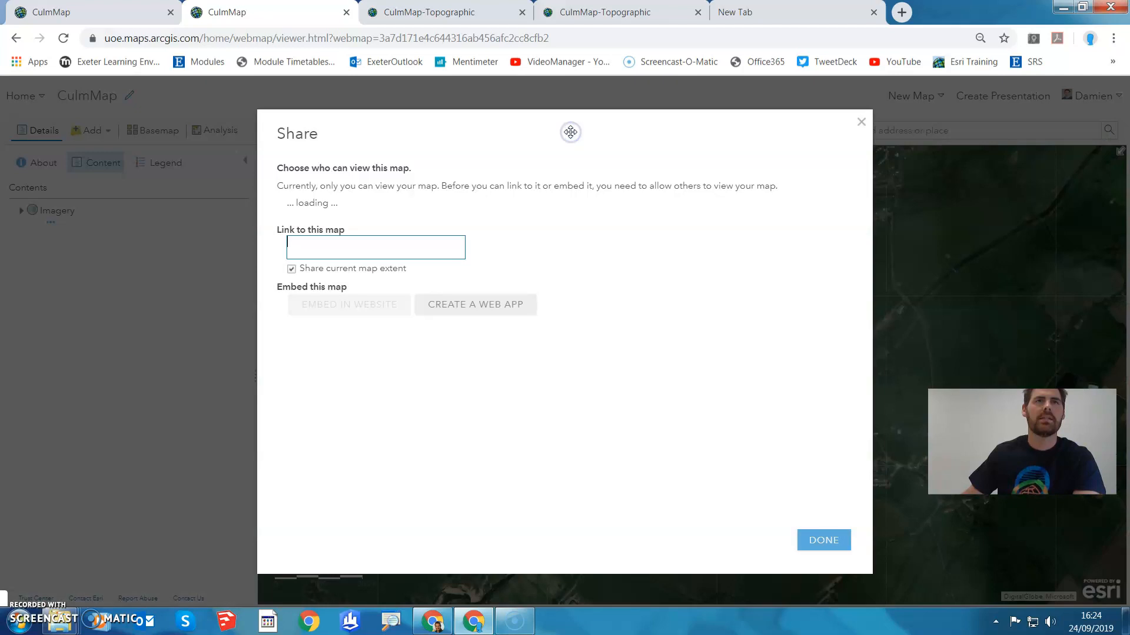
left_click(485, 404)
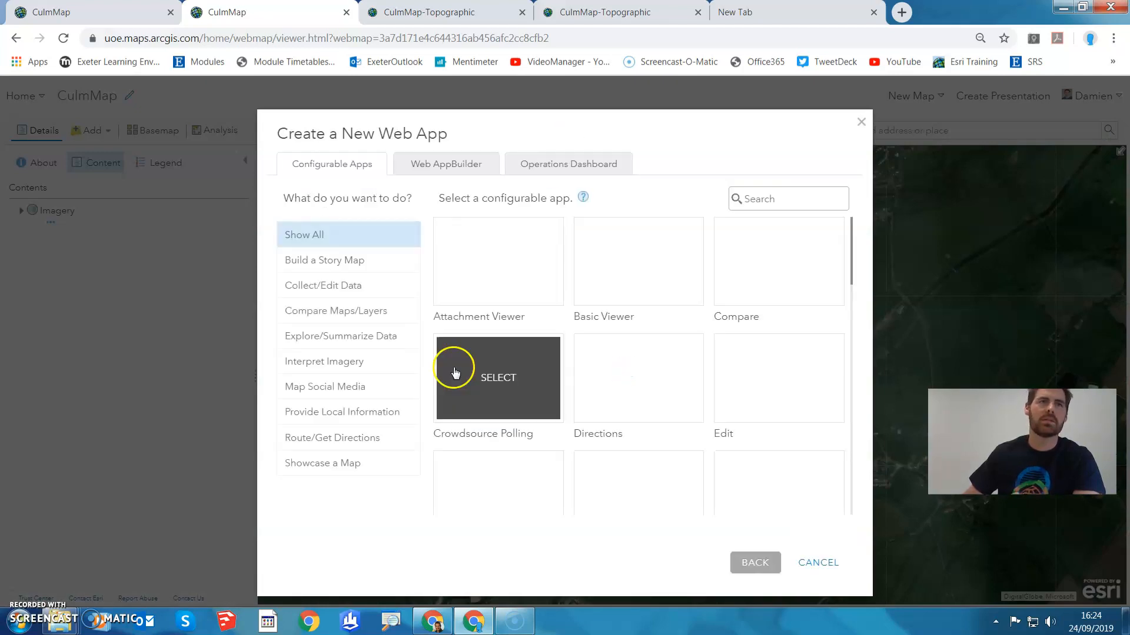
left_click(762, 193)
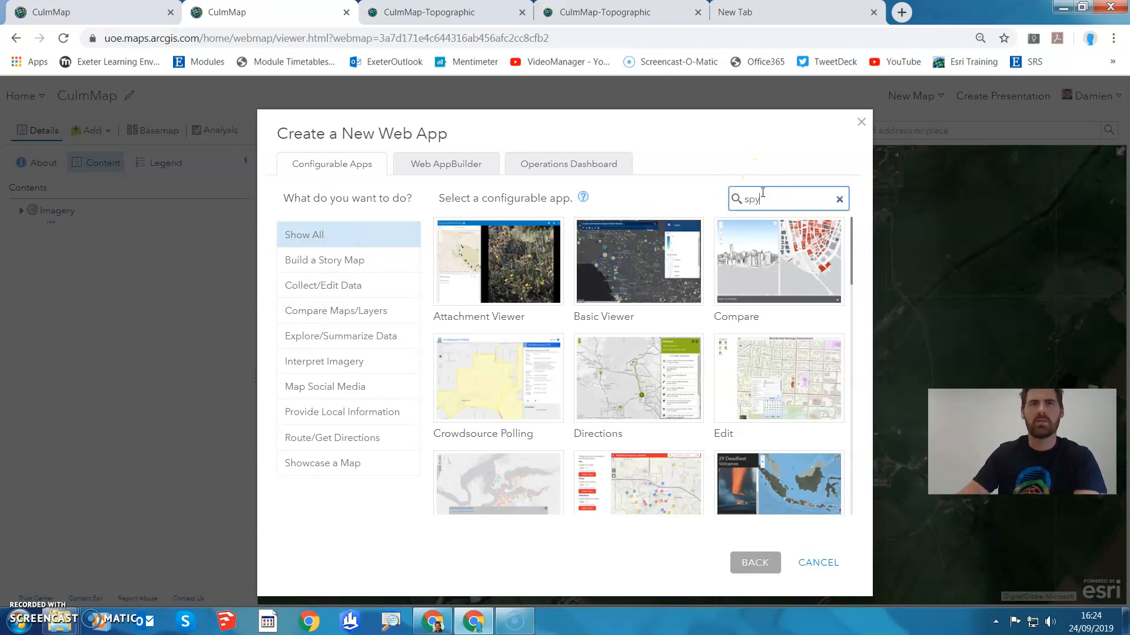
key("Return")
left_click(679, 244)
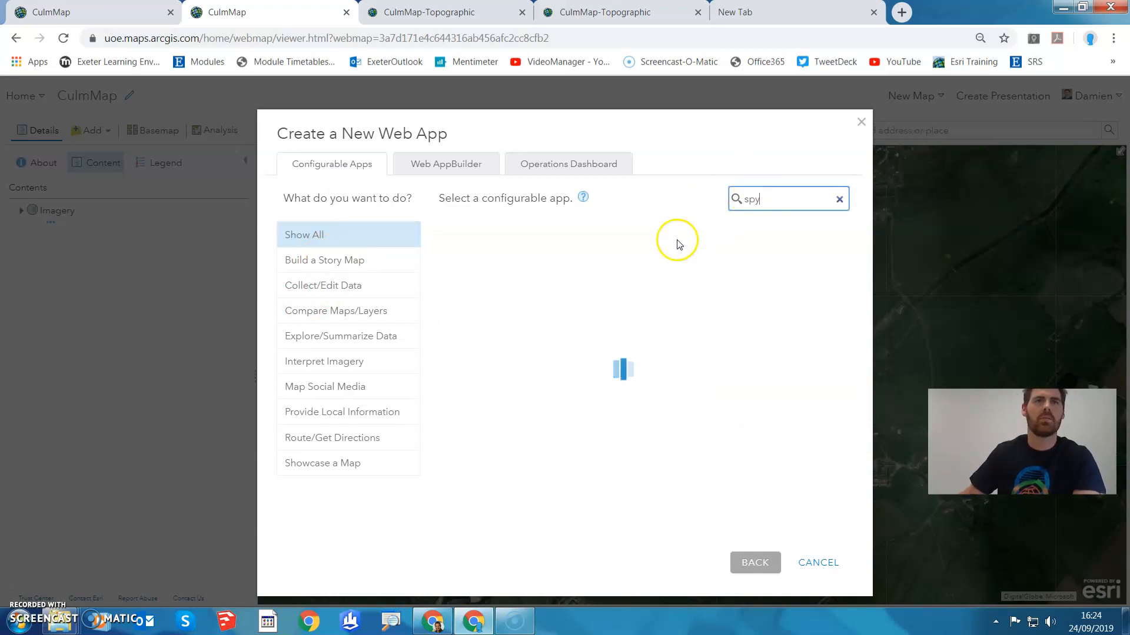
left_click(497, 264)
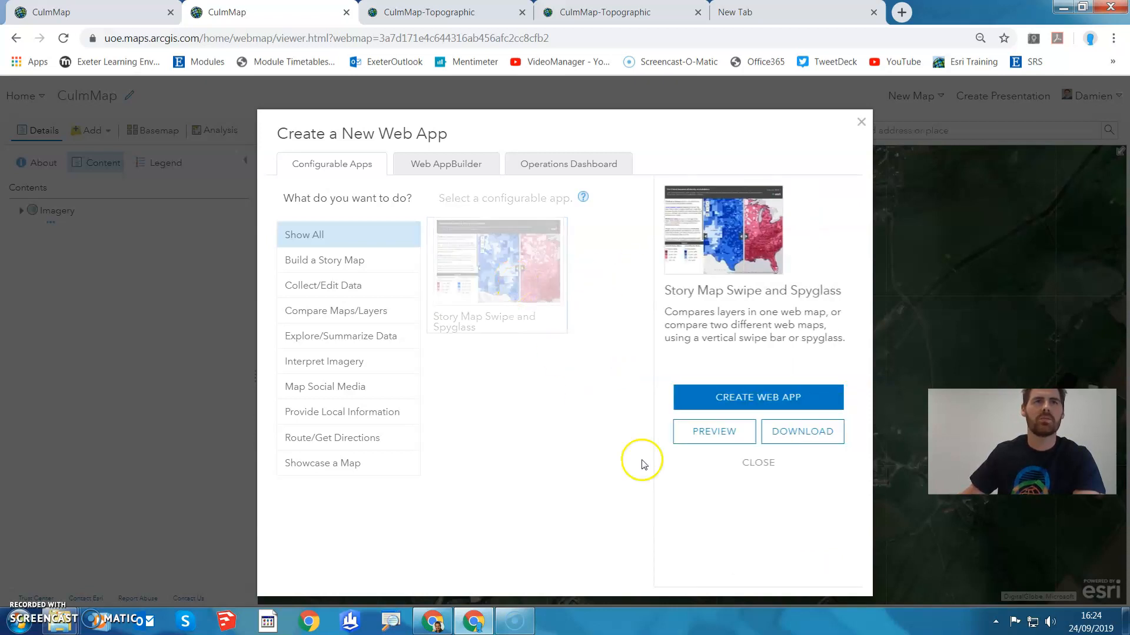
left_click(771, 395)
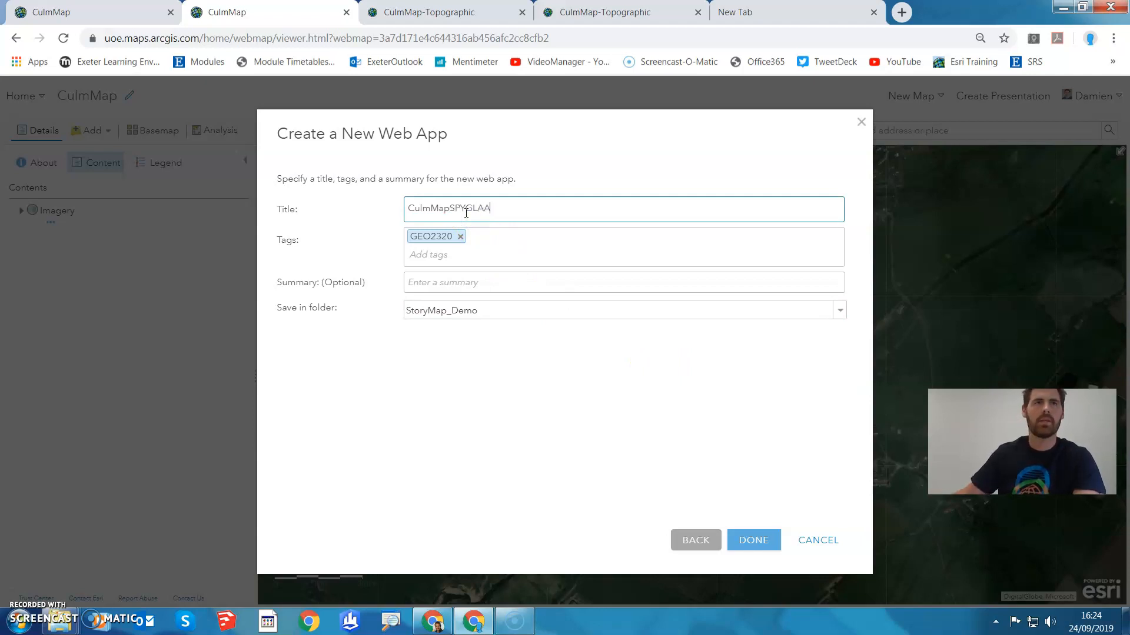
left_click(751, 542)
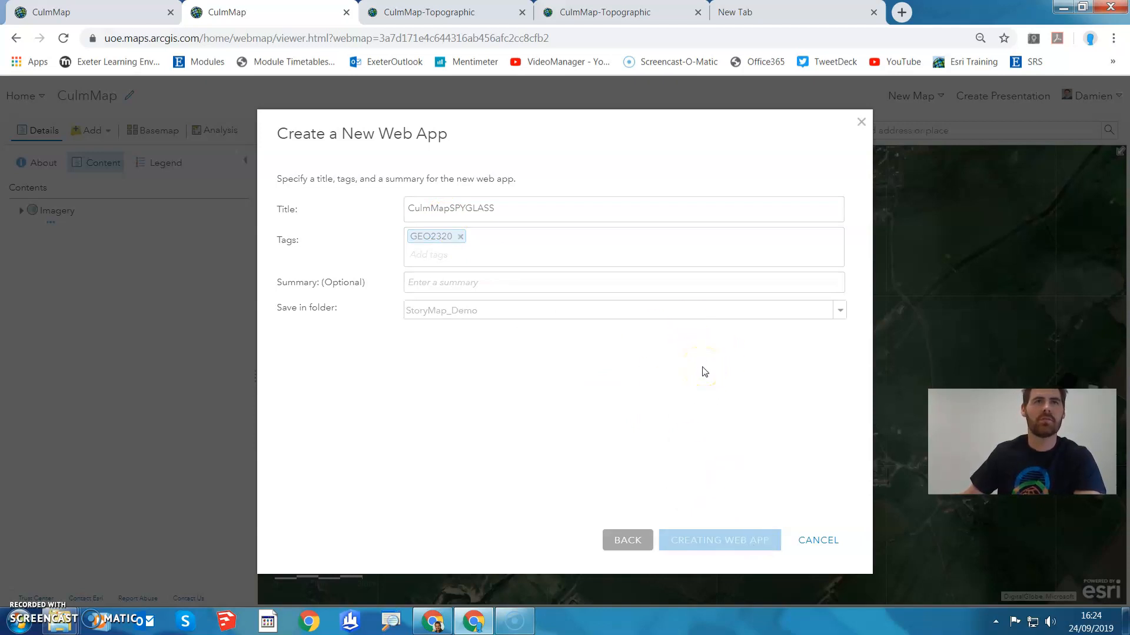
Choose the Spyglass style for the swipe tool and continue to the swipe type
left_click(686, 372)
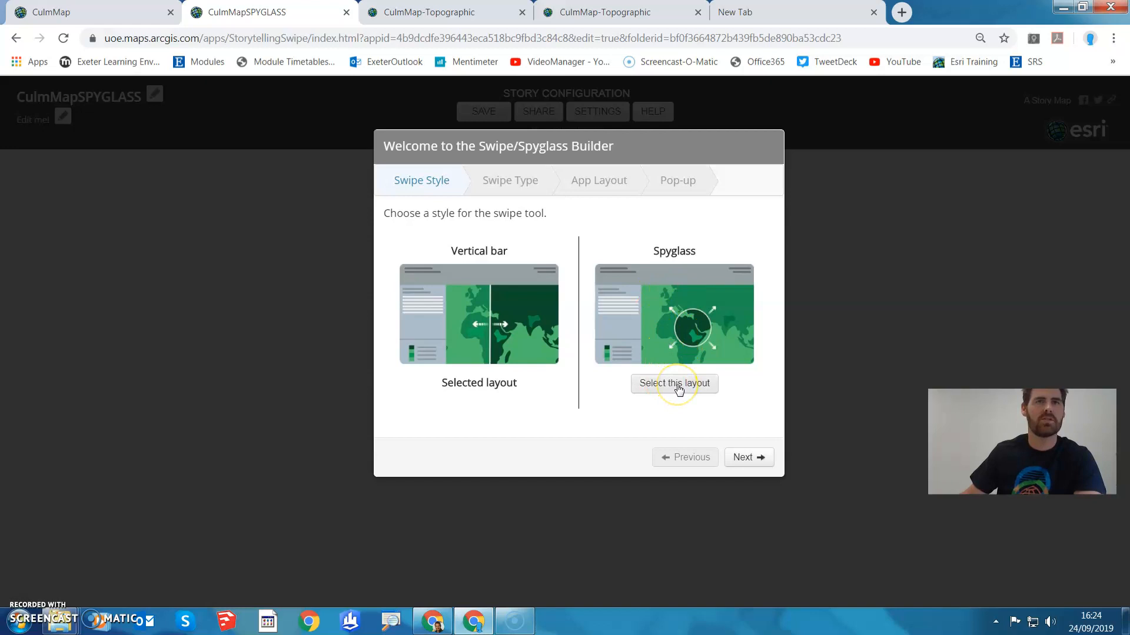
left_click(678, 387)
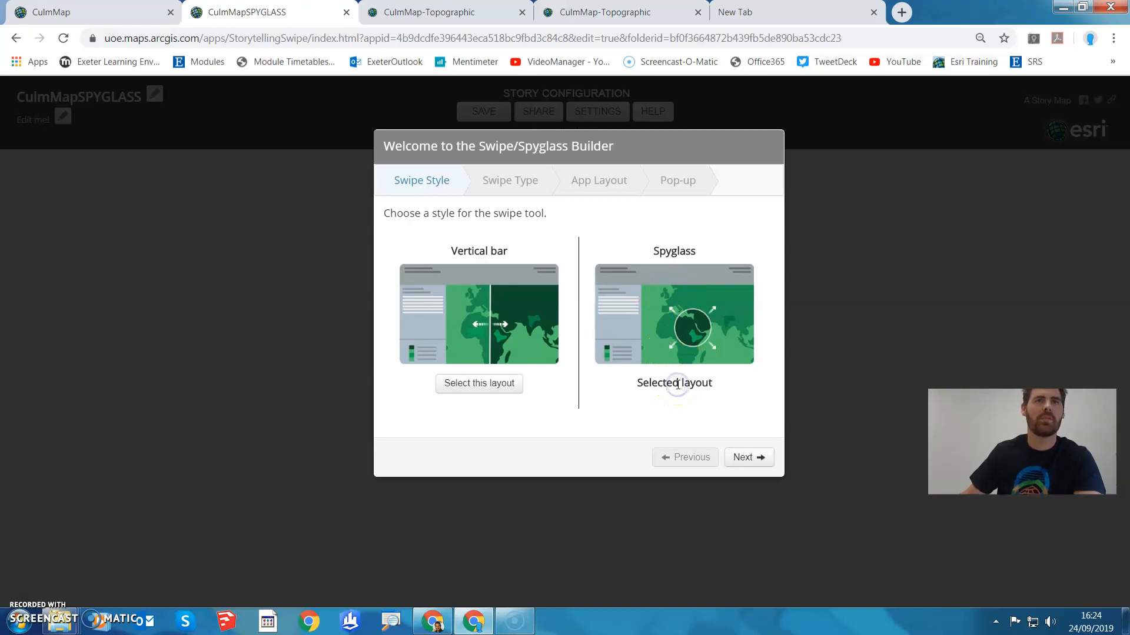
left_click(745, 457)
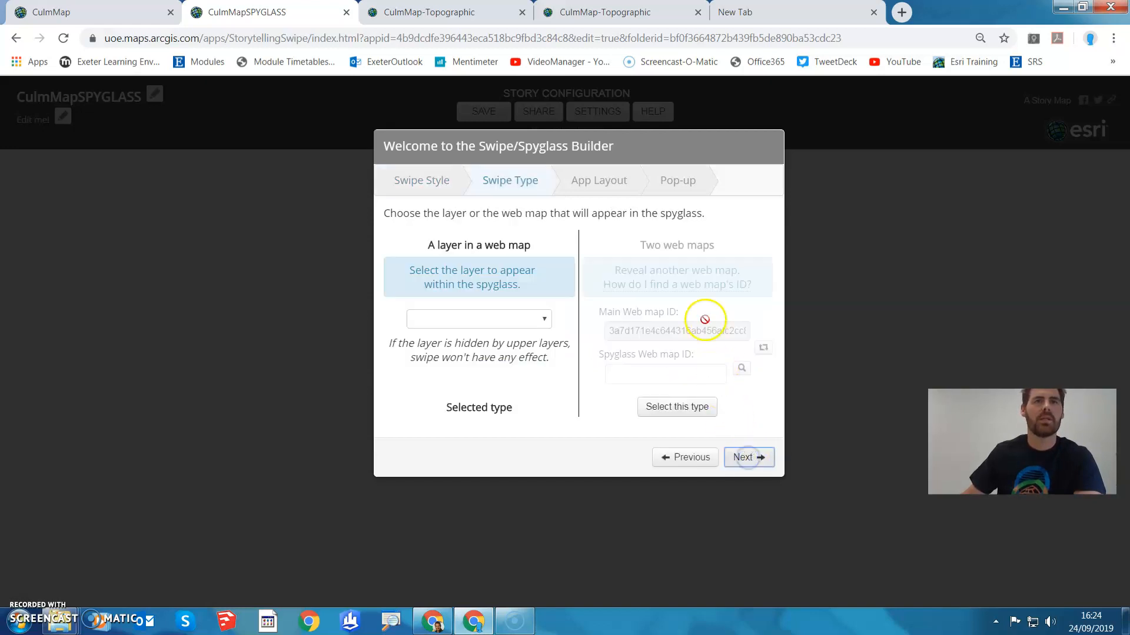
Set the swipe type to two web maps, with the CulmMap-Topographic web map appearing in the spyglass
left_click(688, 408)
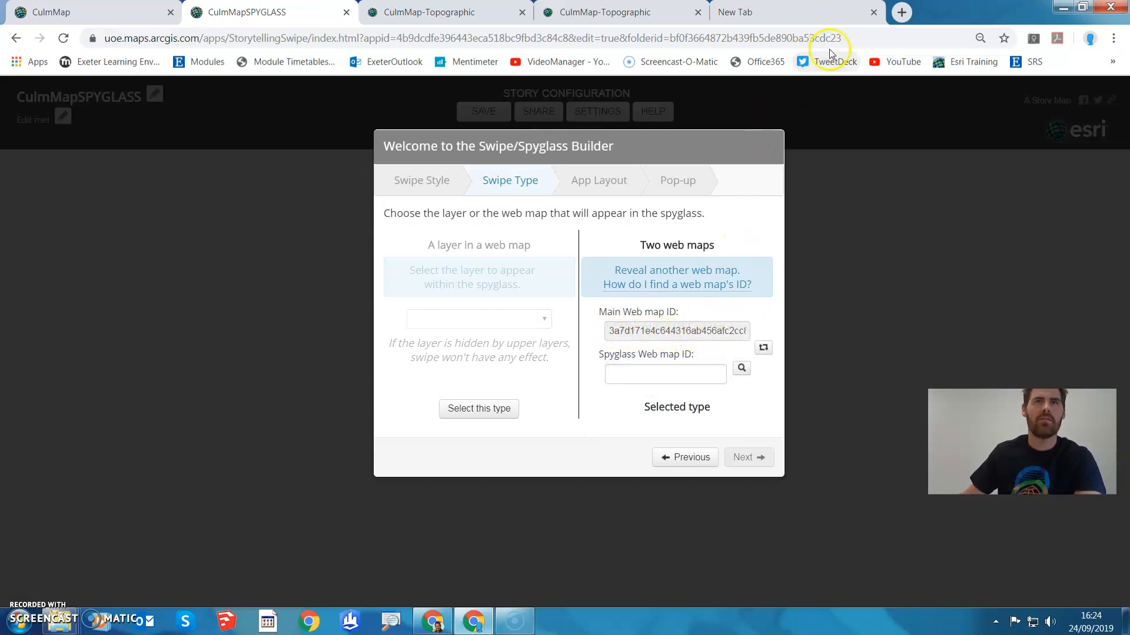
left_click(742, 369)
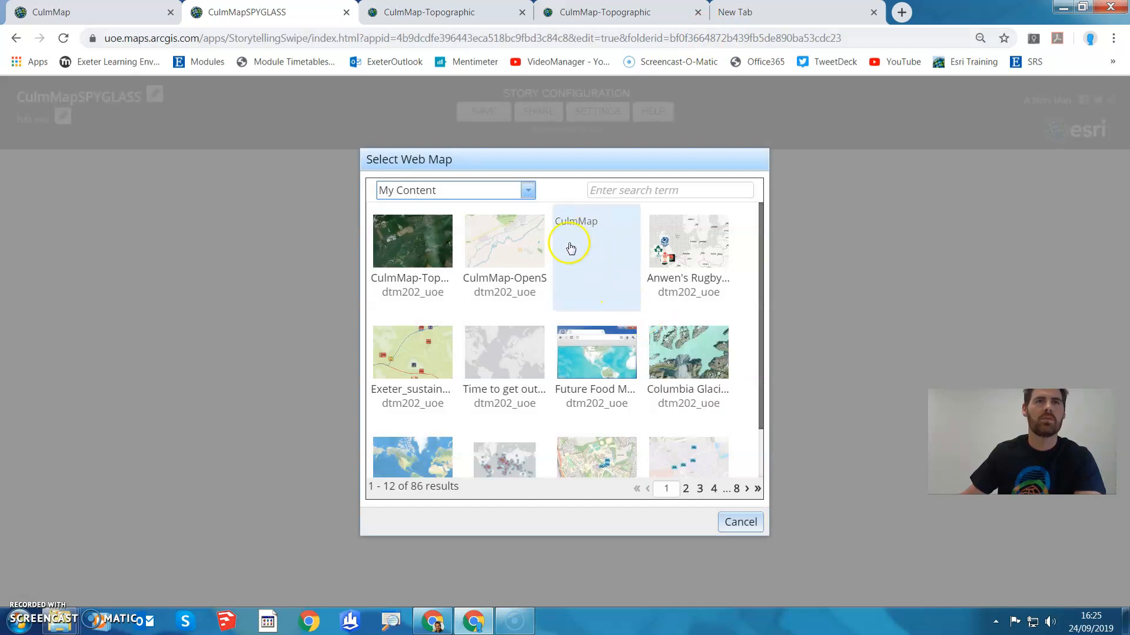
left_click(409, 244)
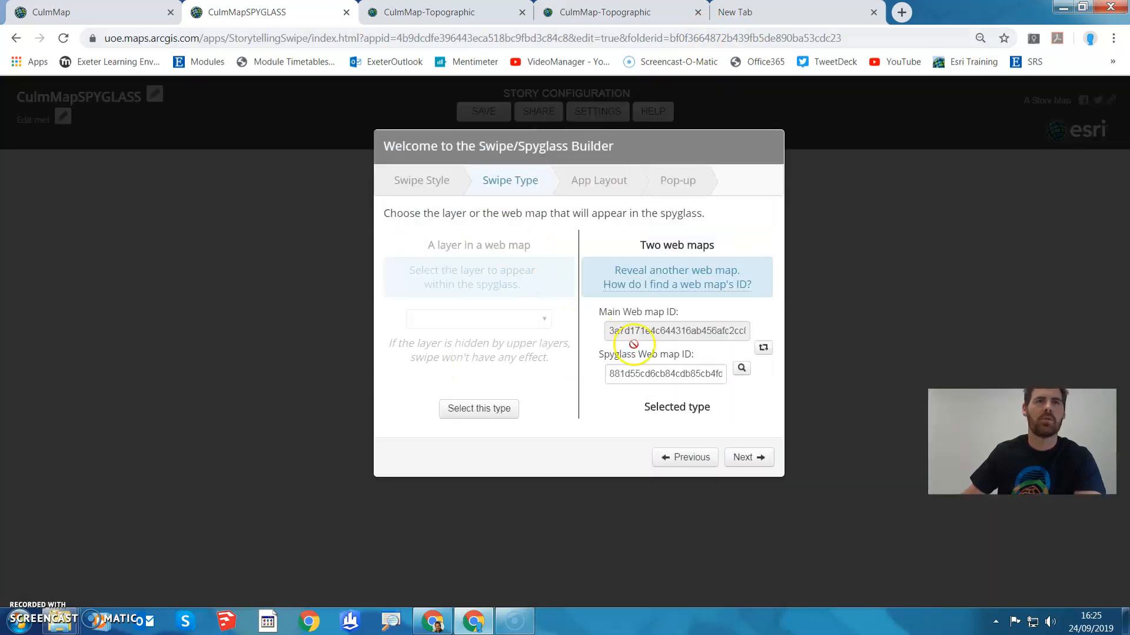
left_click(758, 460)
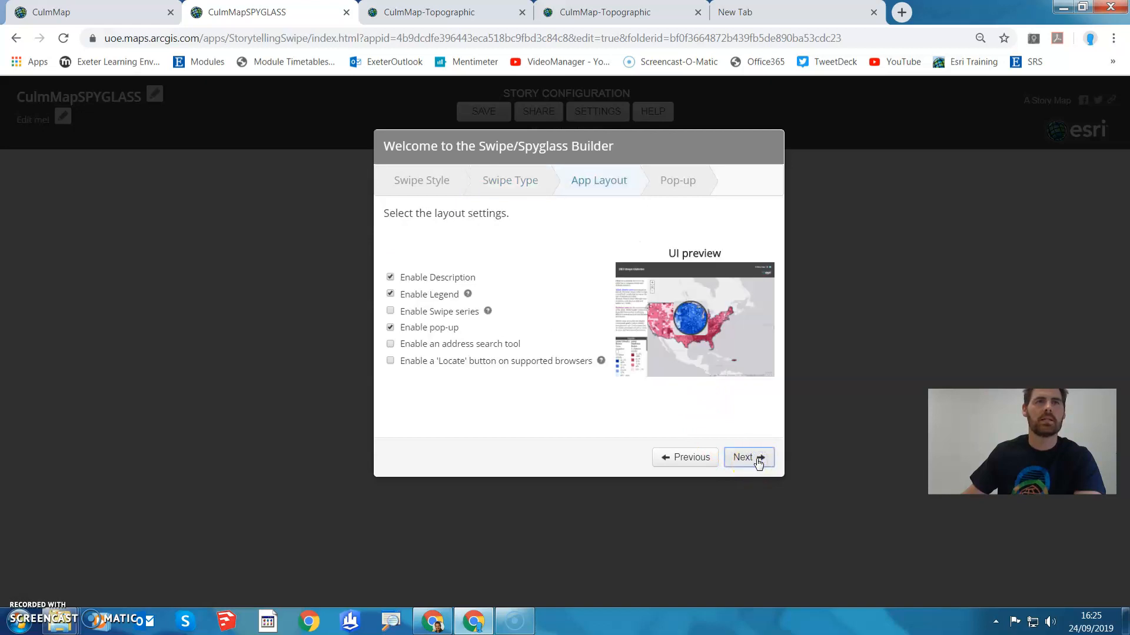
Disable the legend, pop-up and description in the app layout, and open the spyglass app
left_click(390, 294)
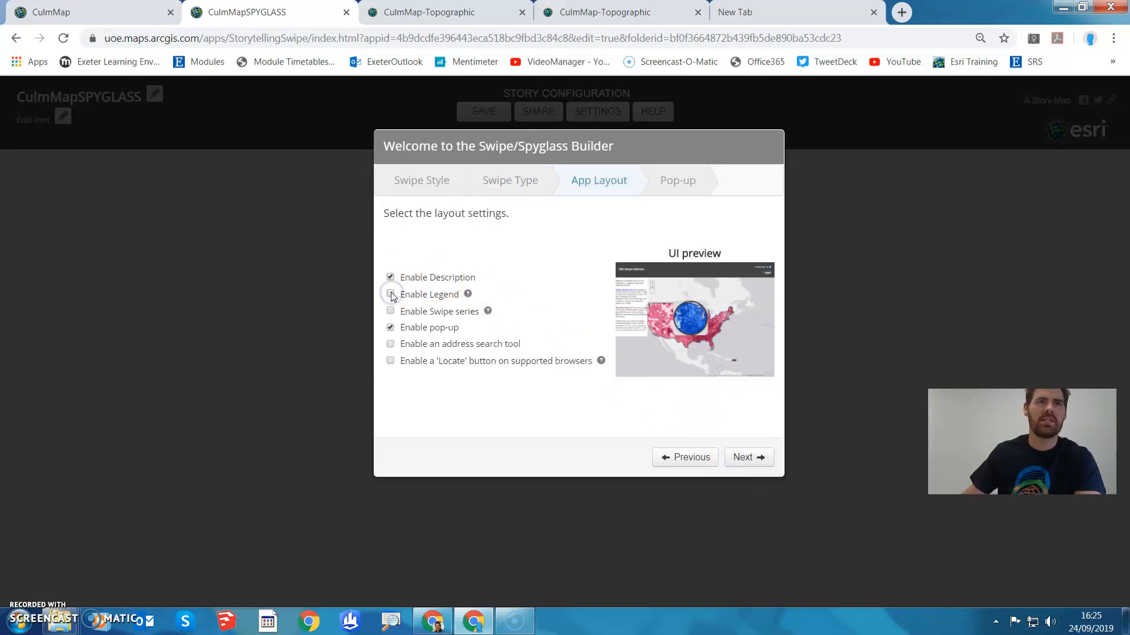
left_click(391, 328)
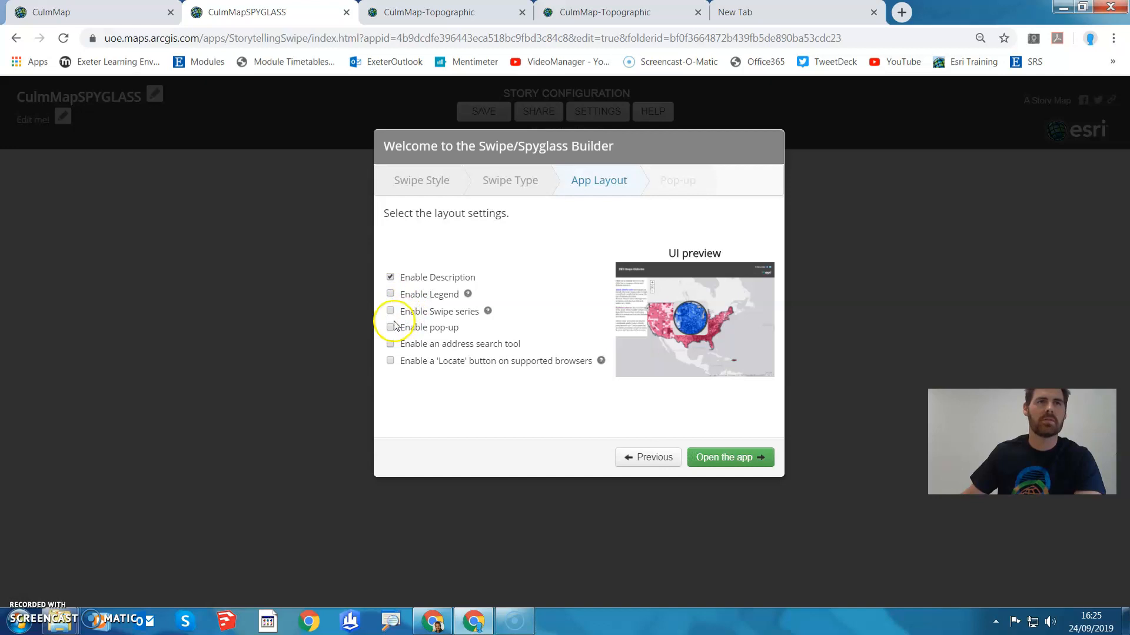
left_click(390, 277)
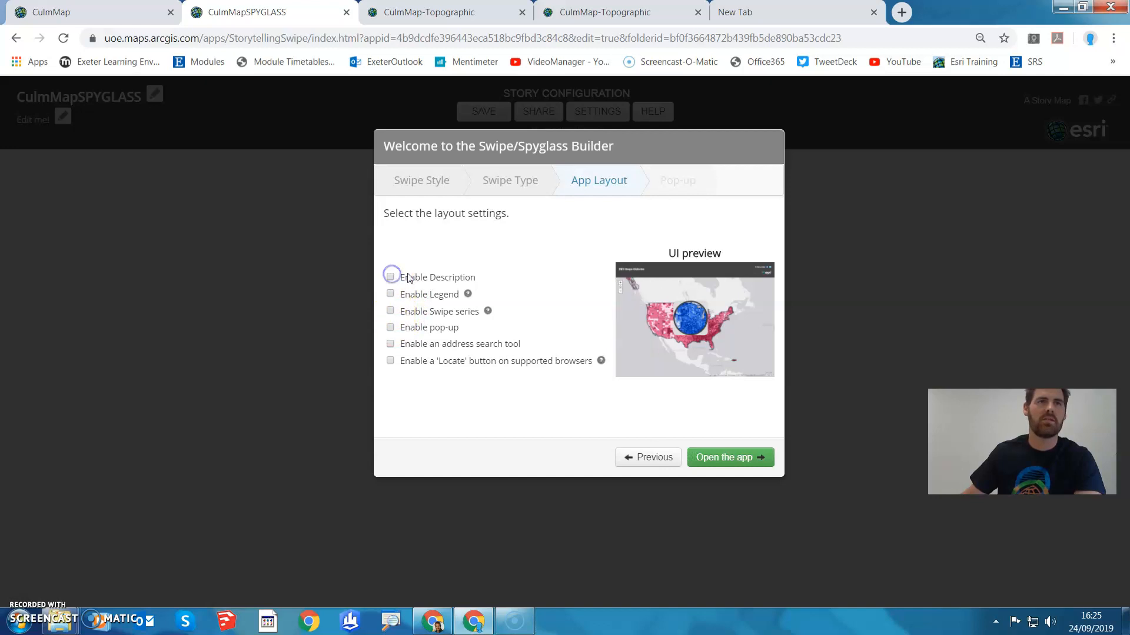
left_click(743, 459)
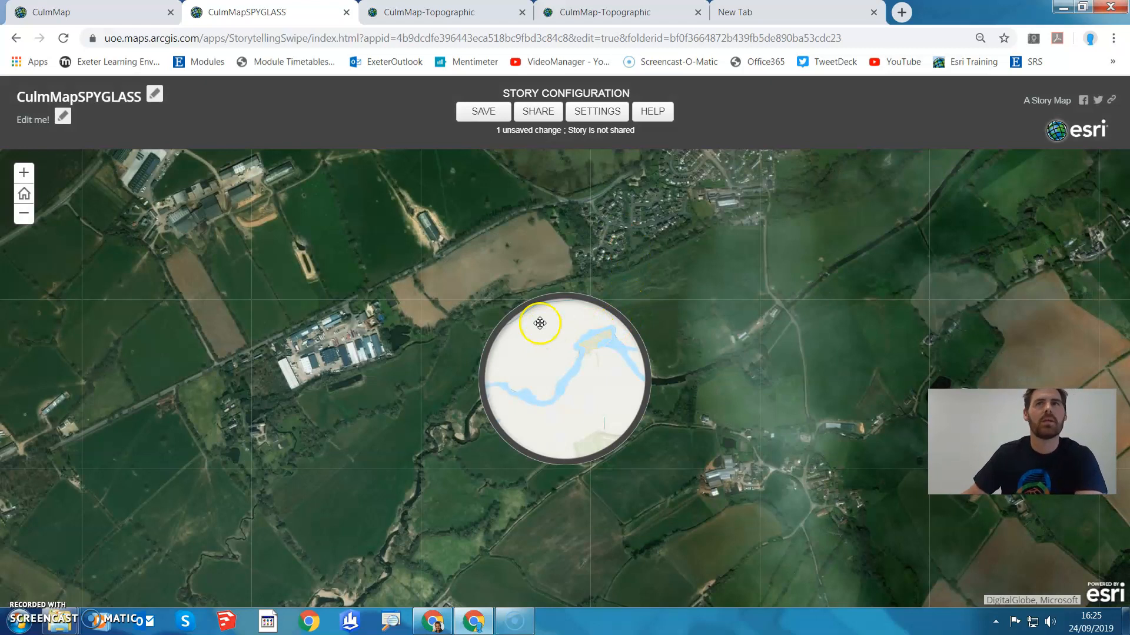
Save the CulmMapSPYGLASS story and copy its web address
left_click(485, 112)
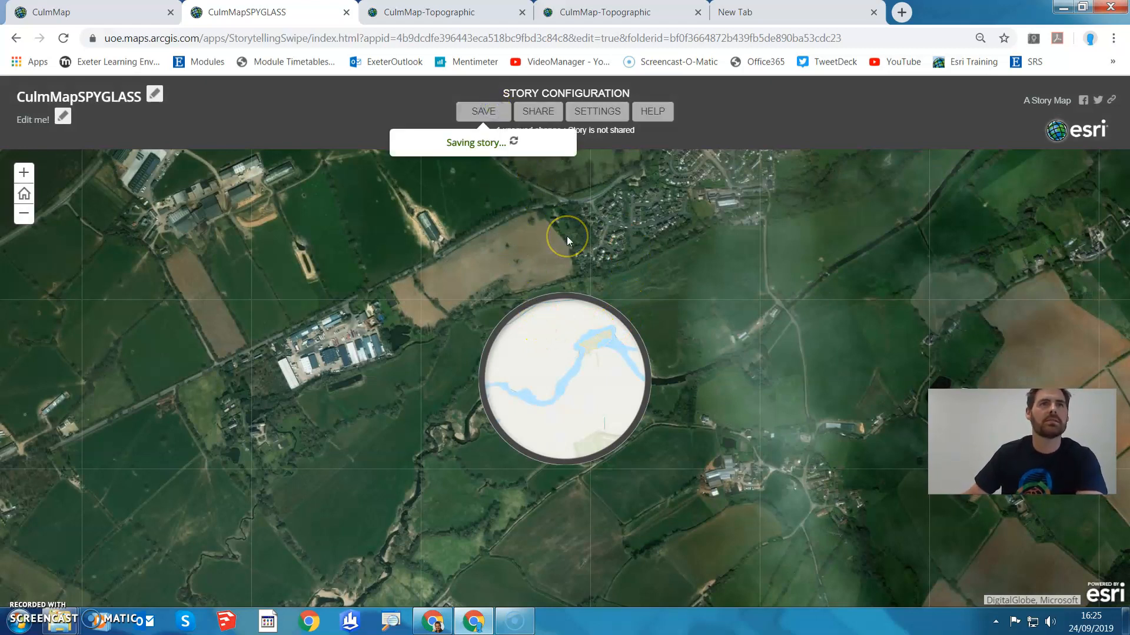
left_click(635, 39)
key("ctrl+c")
right_click(636, 39)
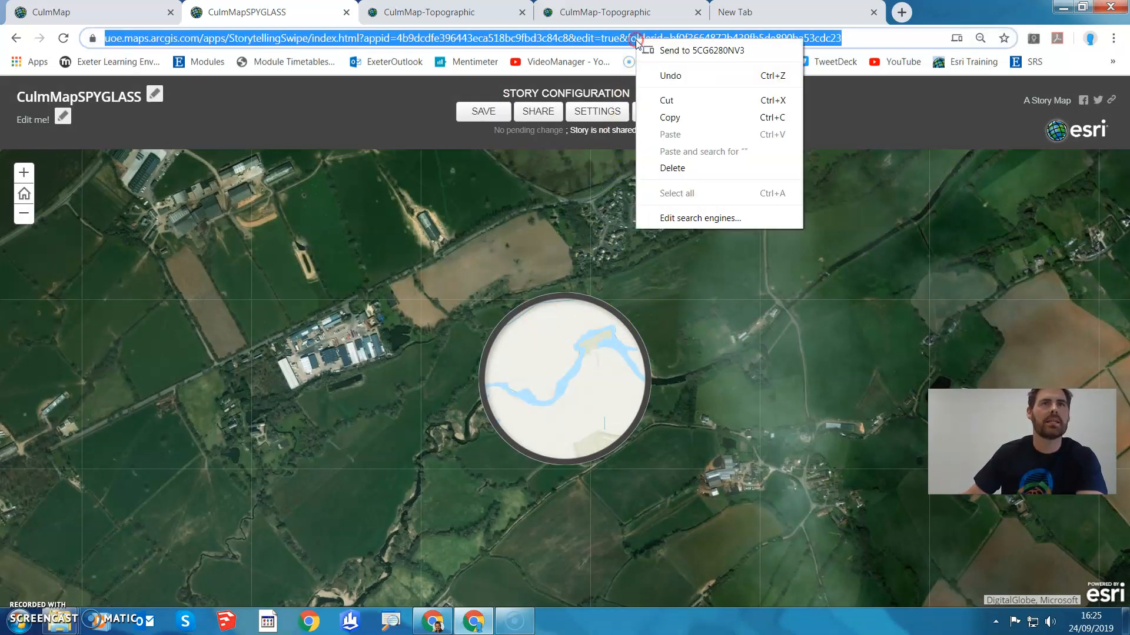
left_click(675, 117)
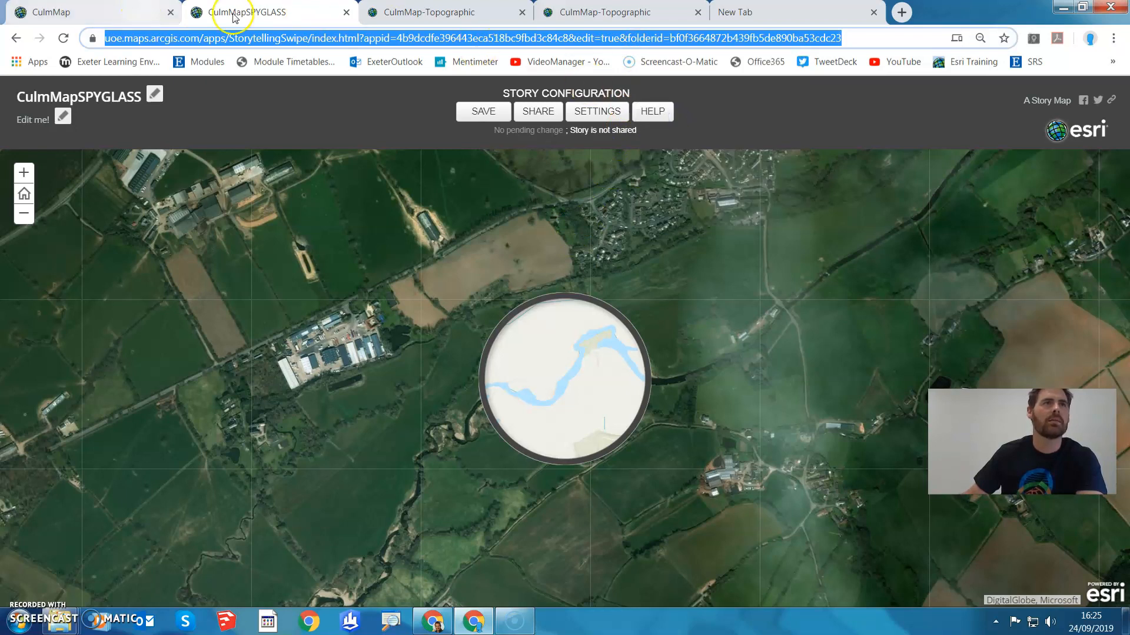
Return to the Cascade builder and insert the copied CulmMapSPYGLASS link as the new immersive section's media
left_click(439, 14)
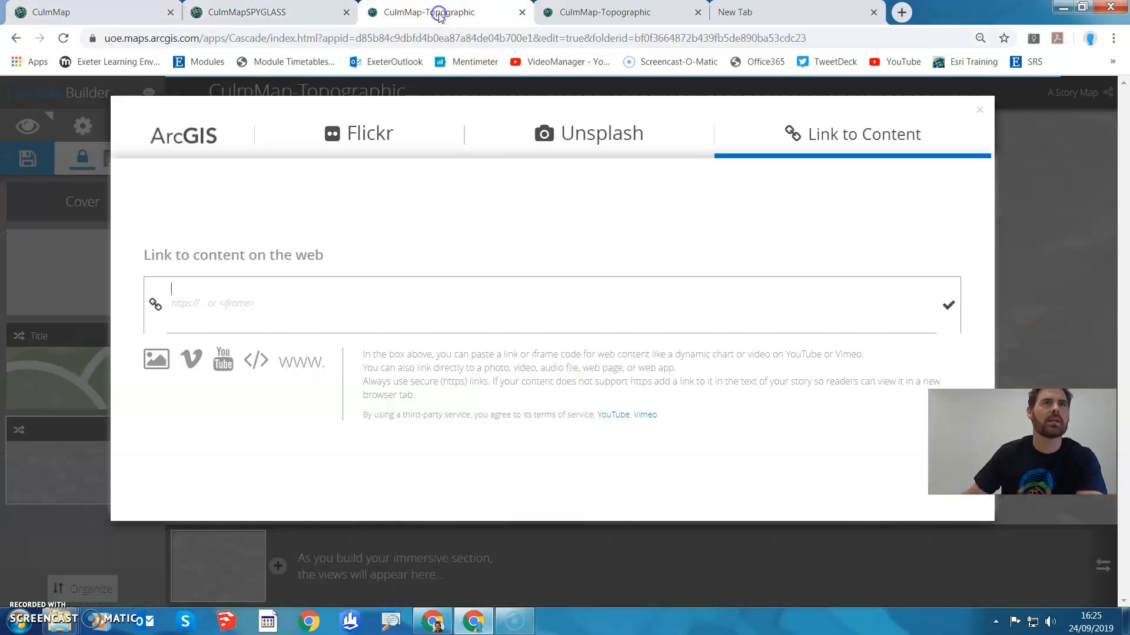
right_click(424, 298)
left_click(461, 391)
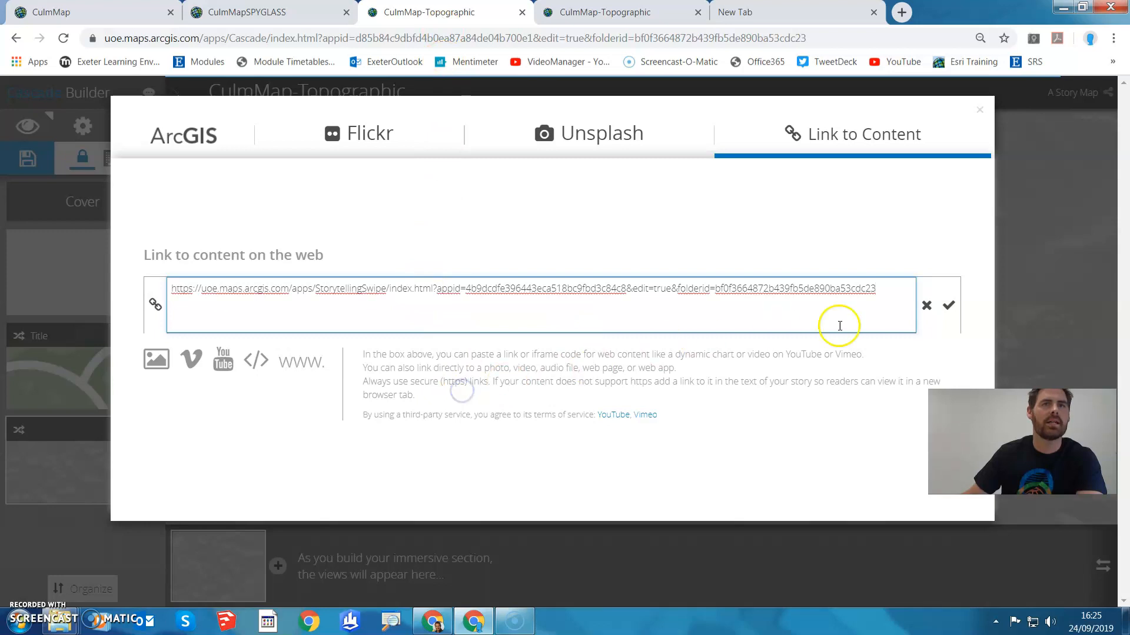
left_click(949, 305)
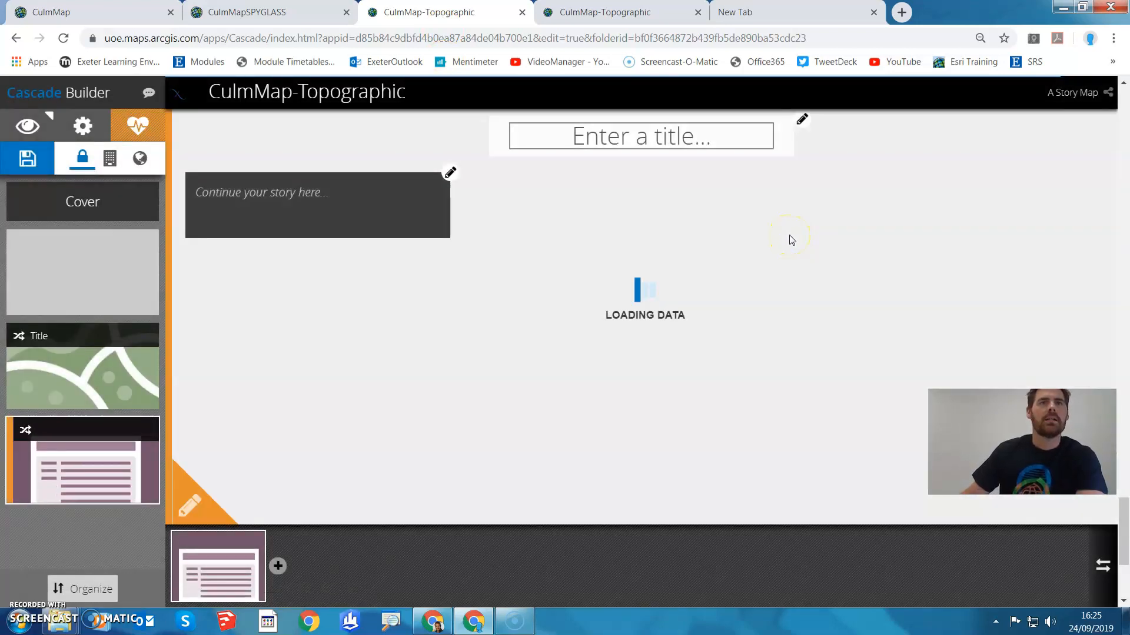
Enter "Title spyglass" as the title of the new immersive section
left_click(670, 137)
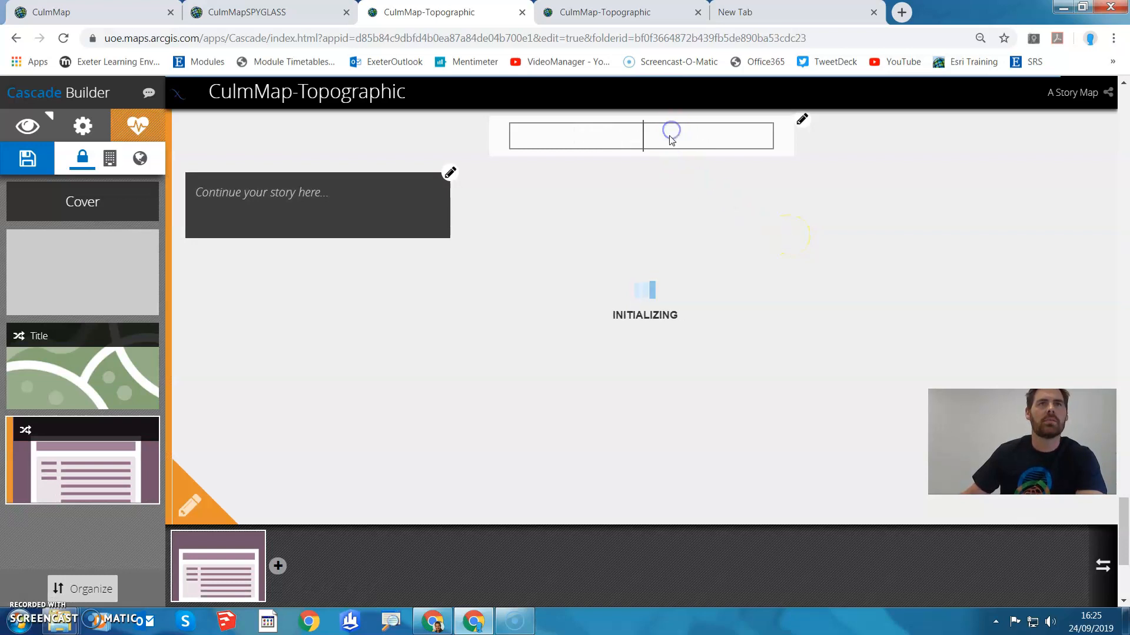
type("Ti")
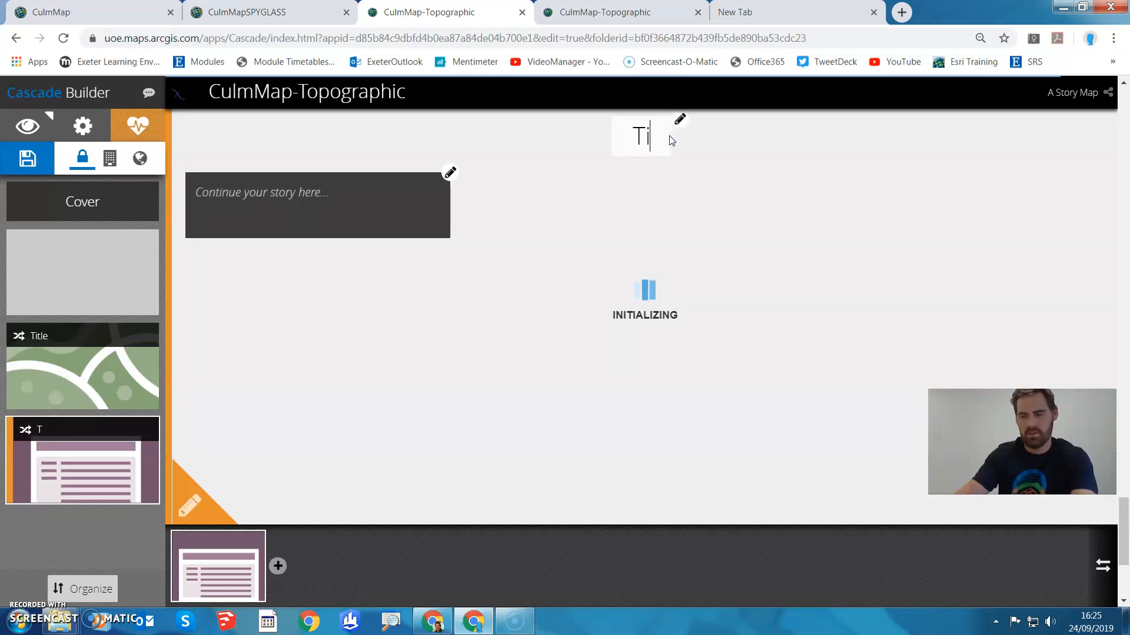
type("tle sp")
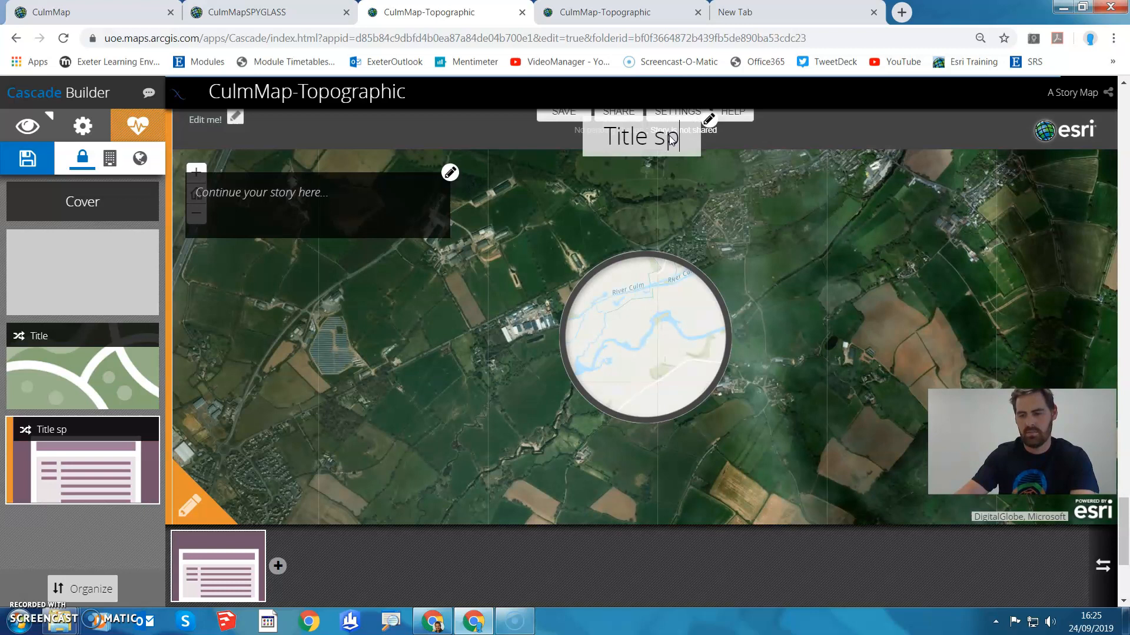
type("yglass")
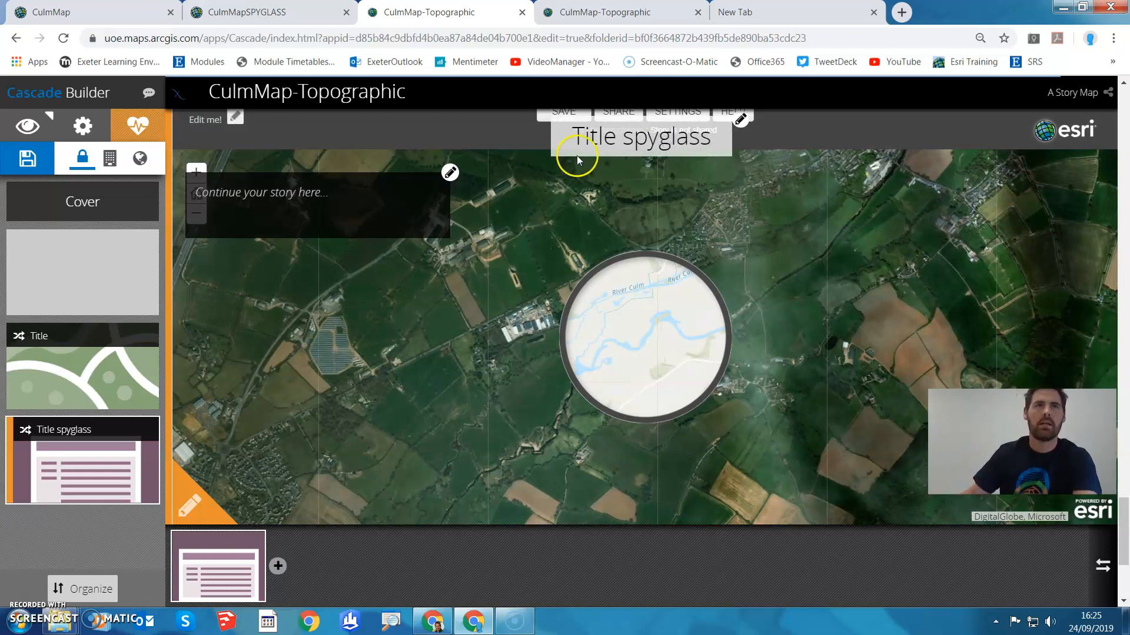
Add the text "Methods......." to the spyglass section's story panel and save the story
left_click(326, 203)
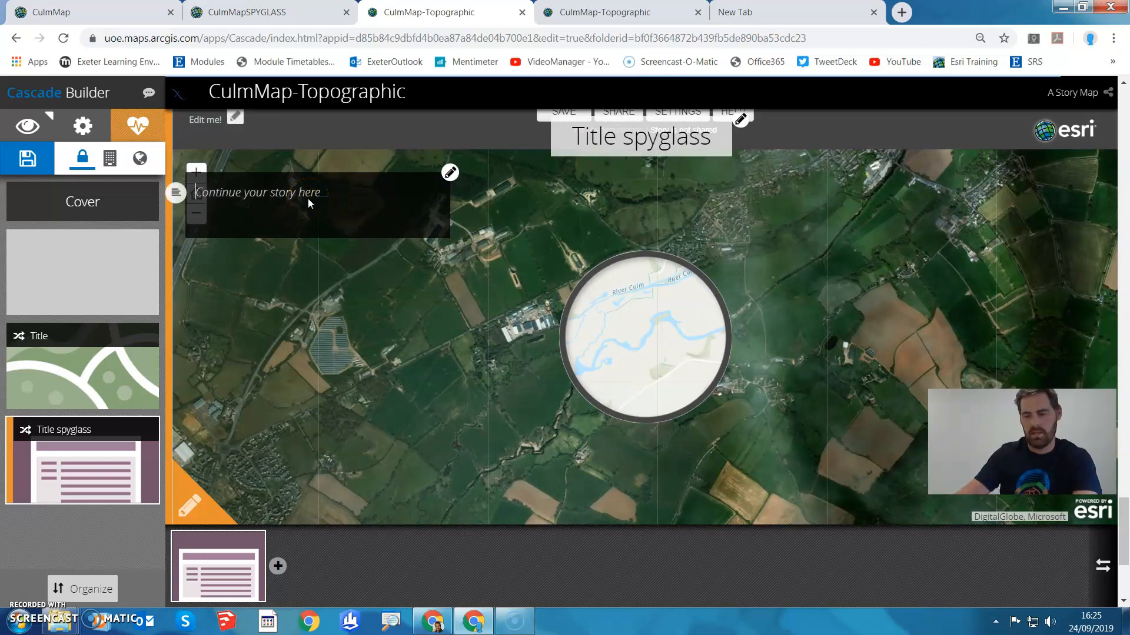
type("Methods.......")
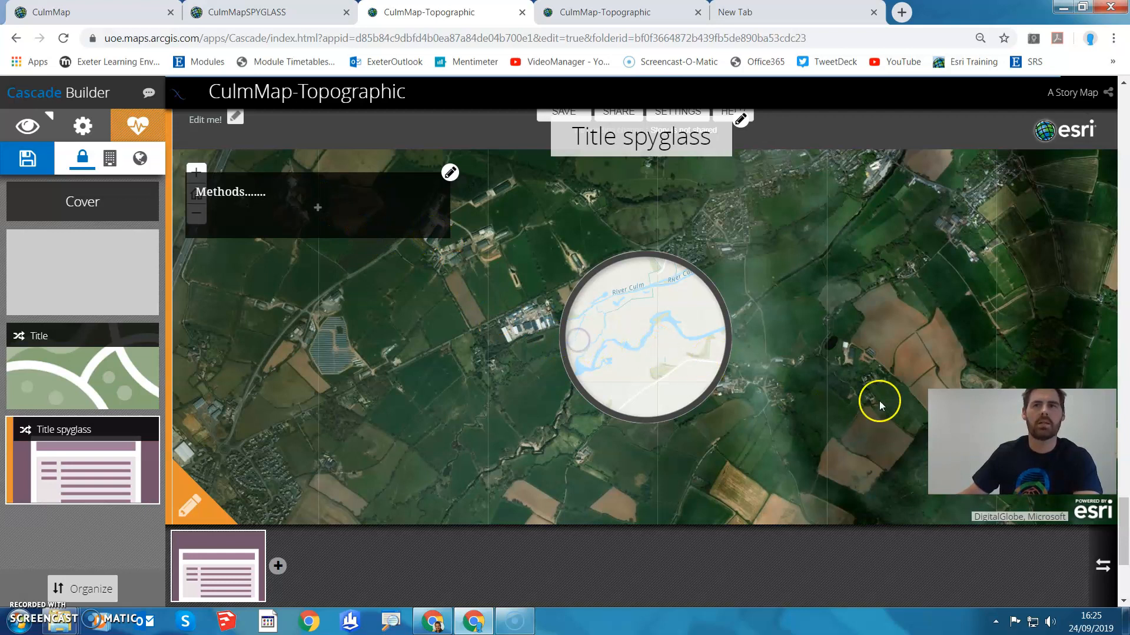
left_click(27, 159)
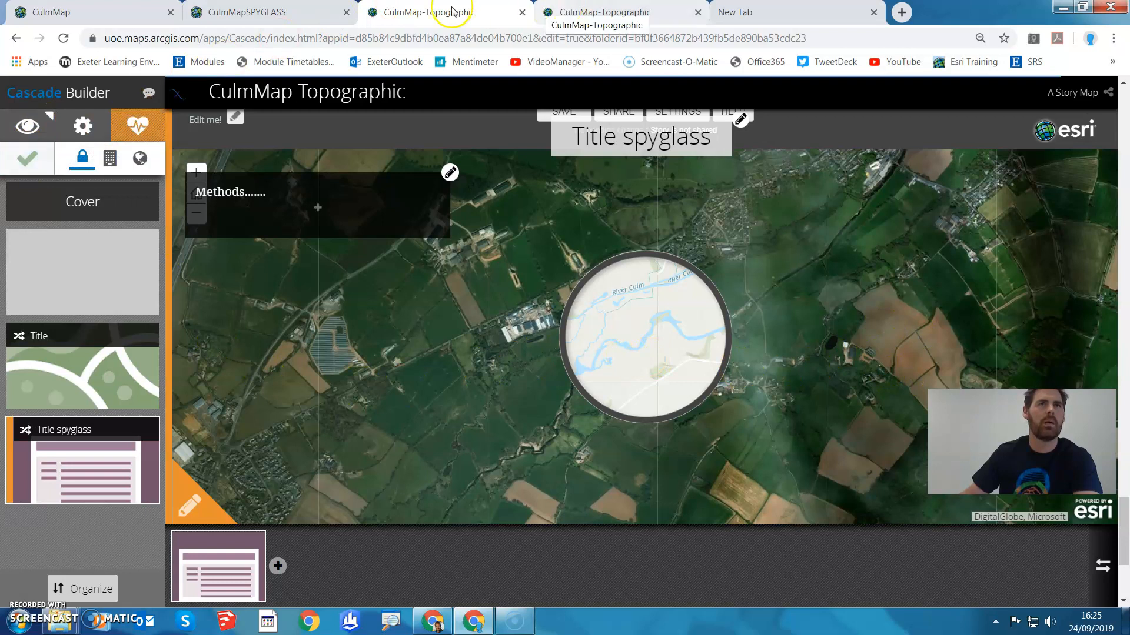
Reload the CulmMap-Topographic story preview and review its sections from the cover through to the spyglass section
left_click(641, 12)
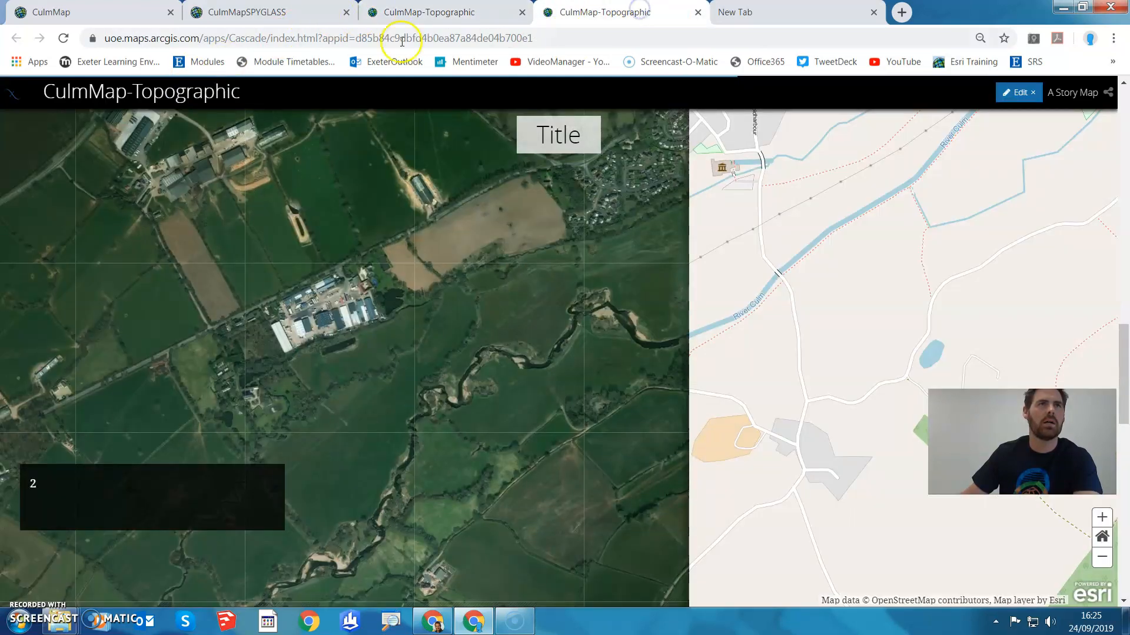
left_click(63, 38)
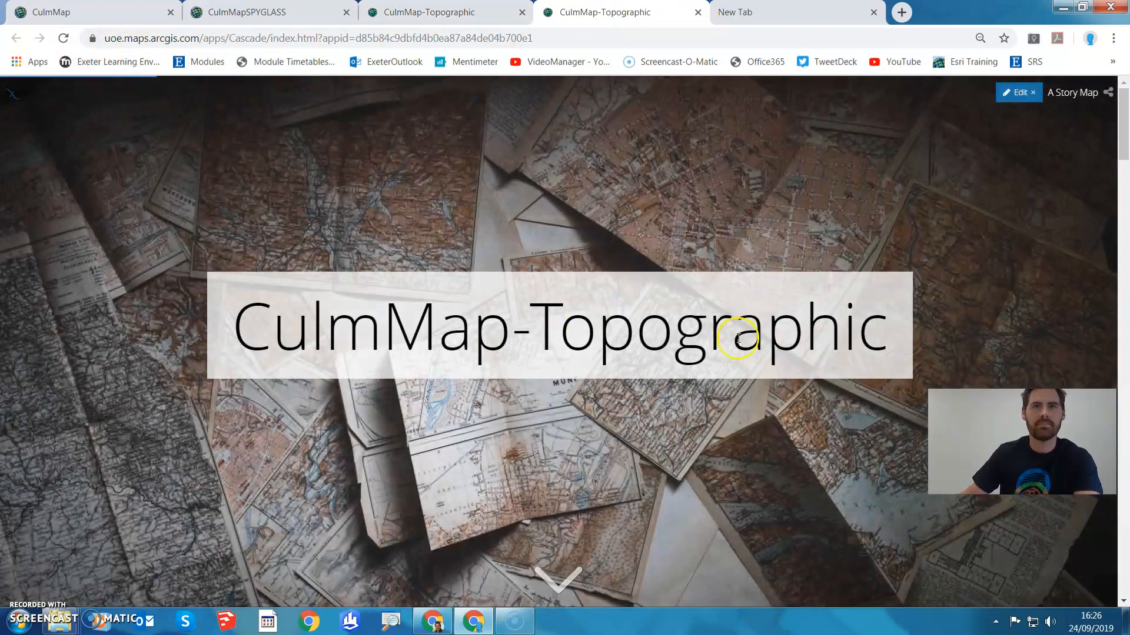
scroll(644, 262, "down", 5)
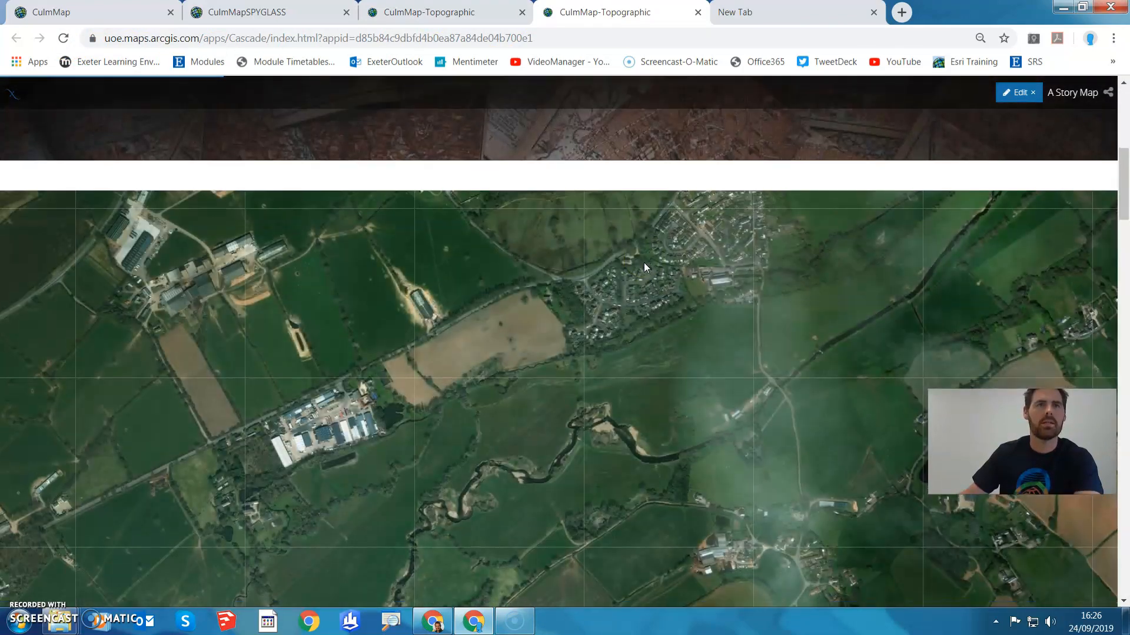
scroll(644, 263, "down", 2)
scroll(644, 268, "down", 4)
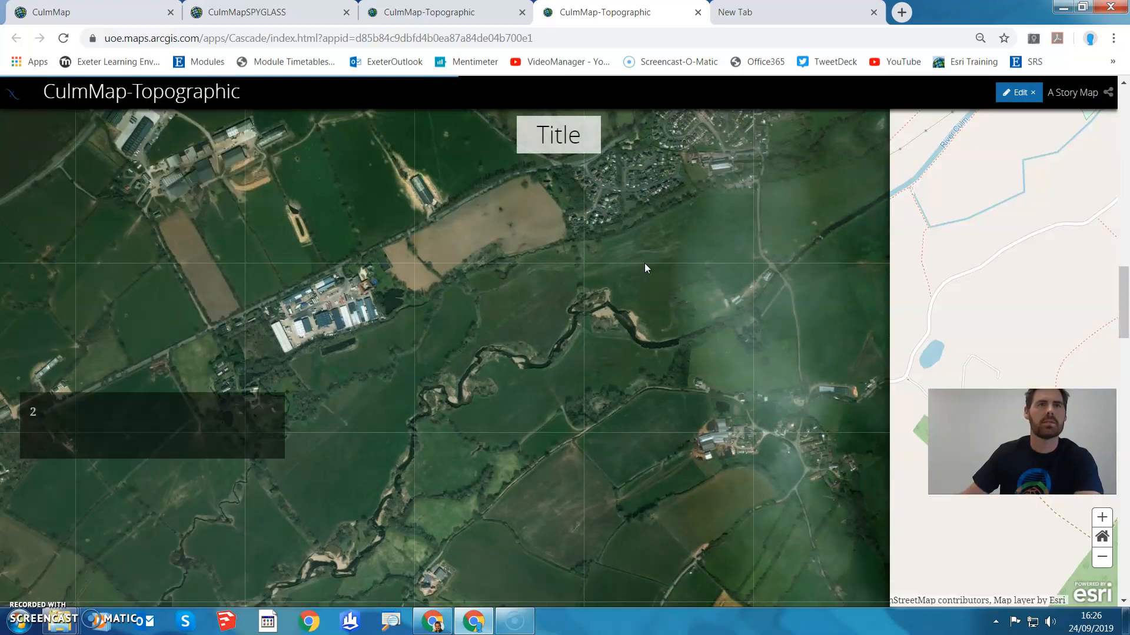
scroll(644, 268, "down", 3)
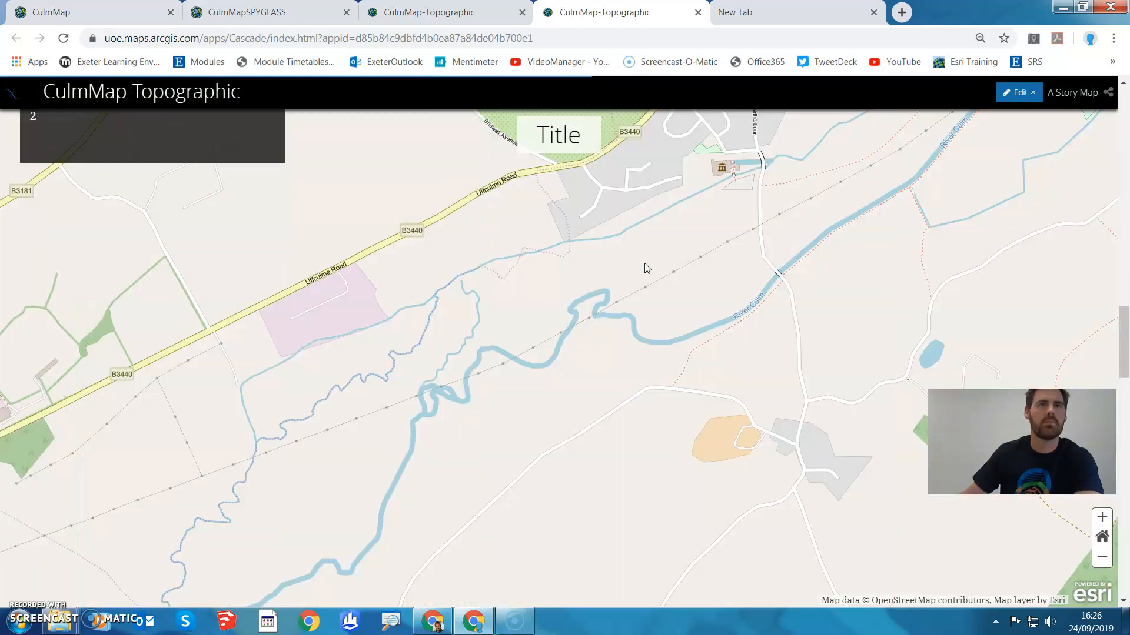
scroll(644, 263, "down", 3)
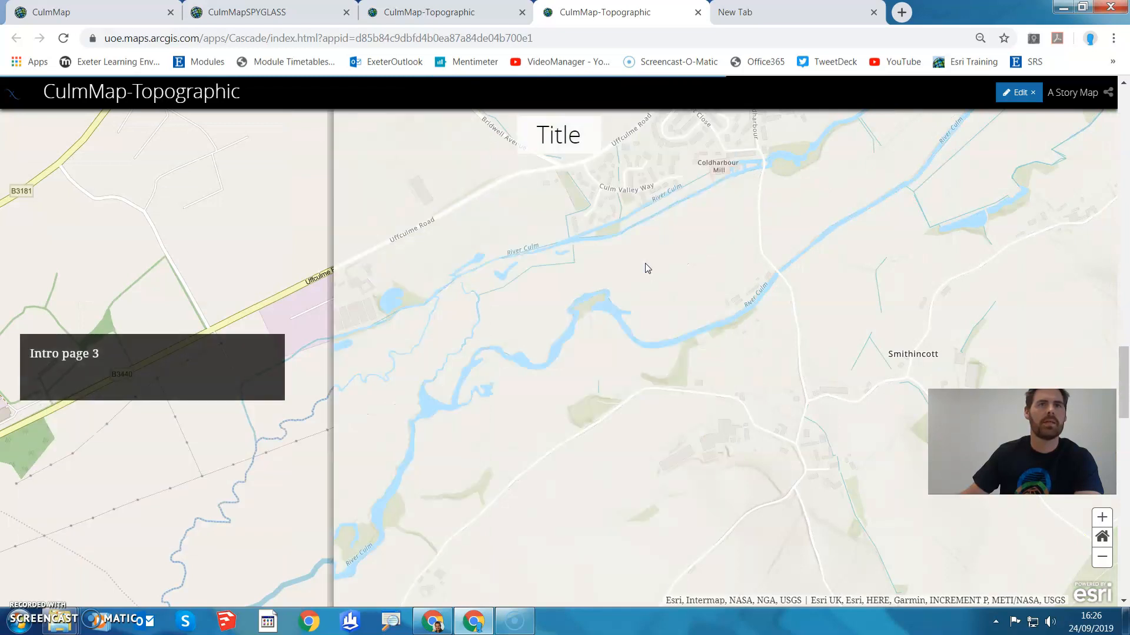
scroll(645, 263, "down", 4)
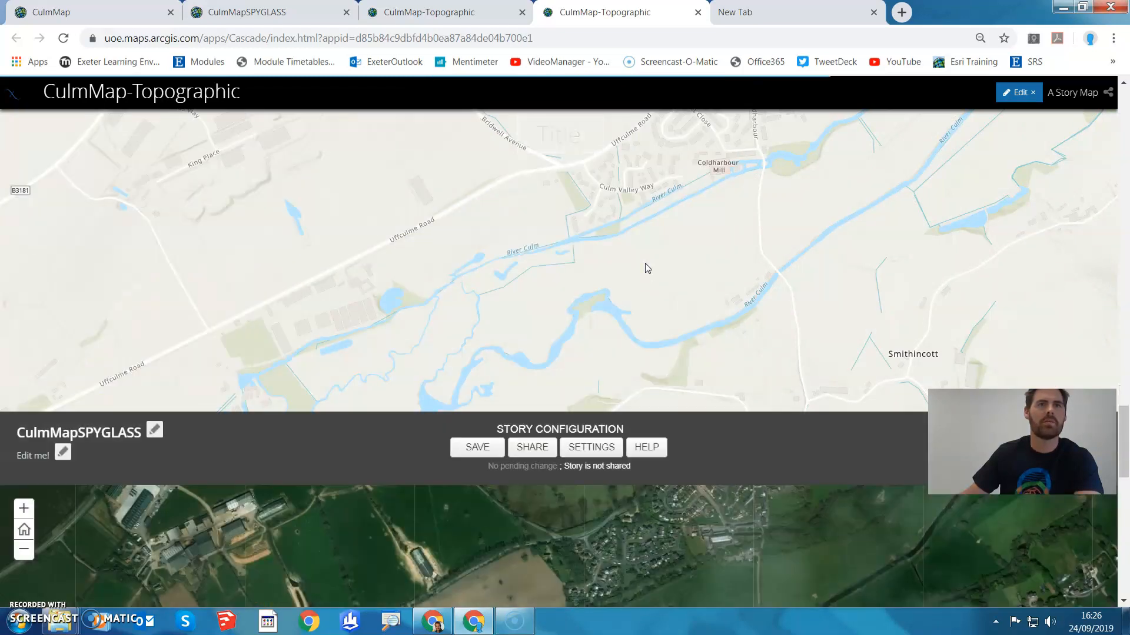
scroll(645, 263, "down", 5)
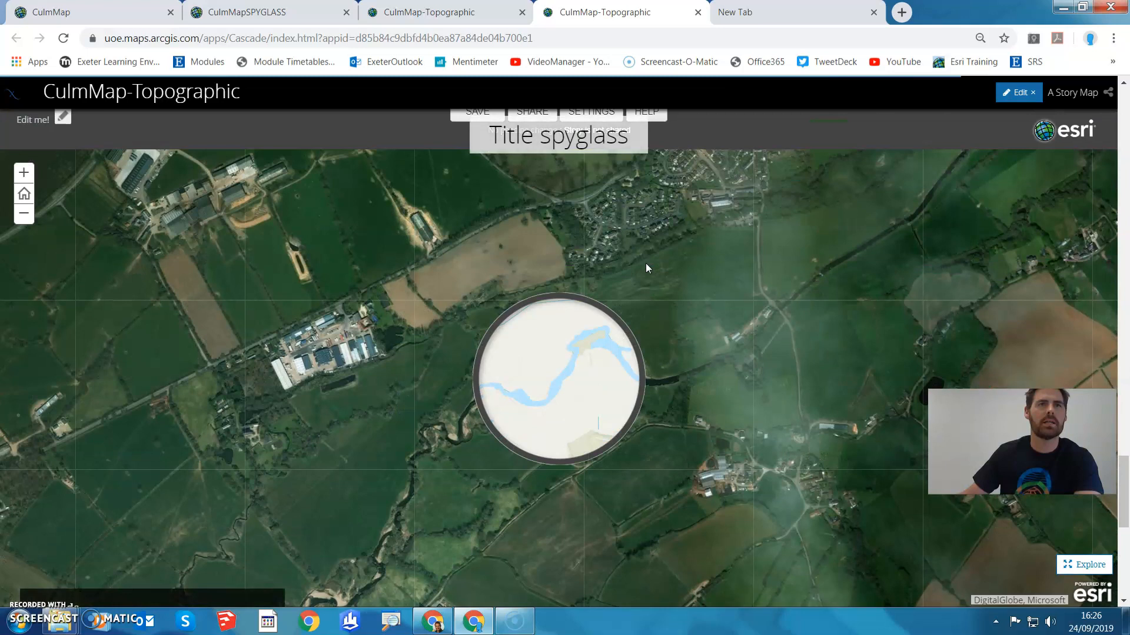
Explore the embedded map by moving the spyglass along the river at closer zoom, stop exploring, and return to the Cascade builder
left_click(1079, 567)
left_click_drag(592, 393, 661, 362)
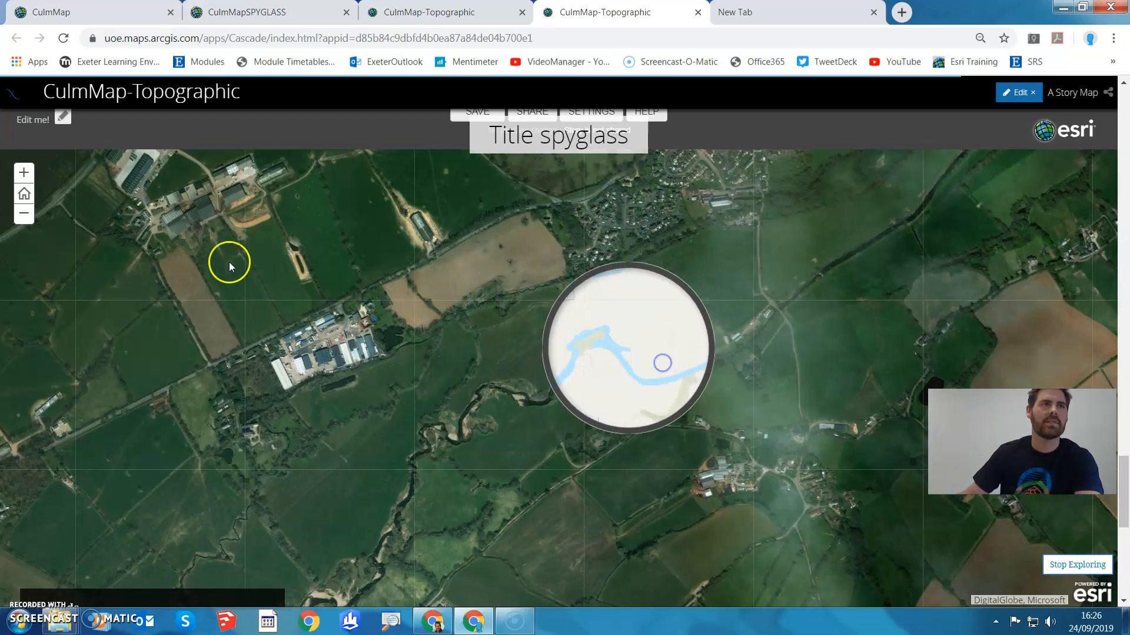
left_click(24, 172)
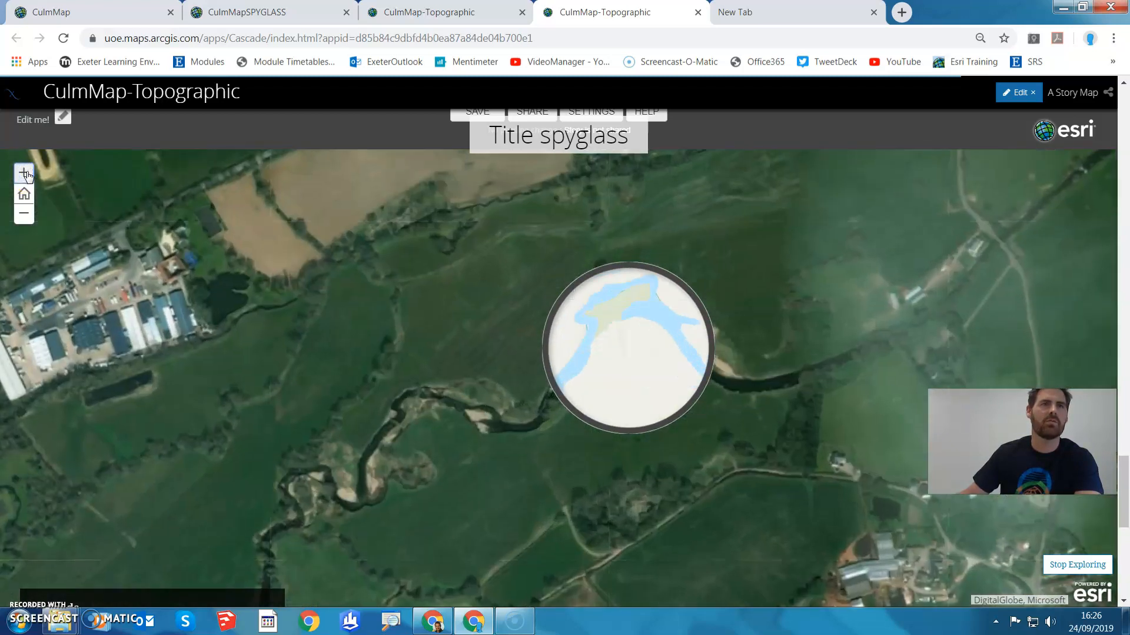
left_click(24, 172)
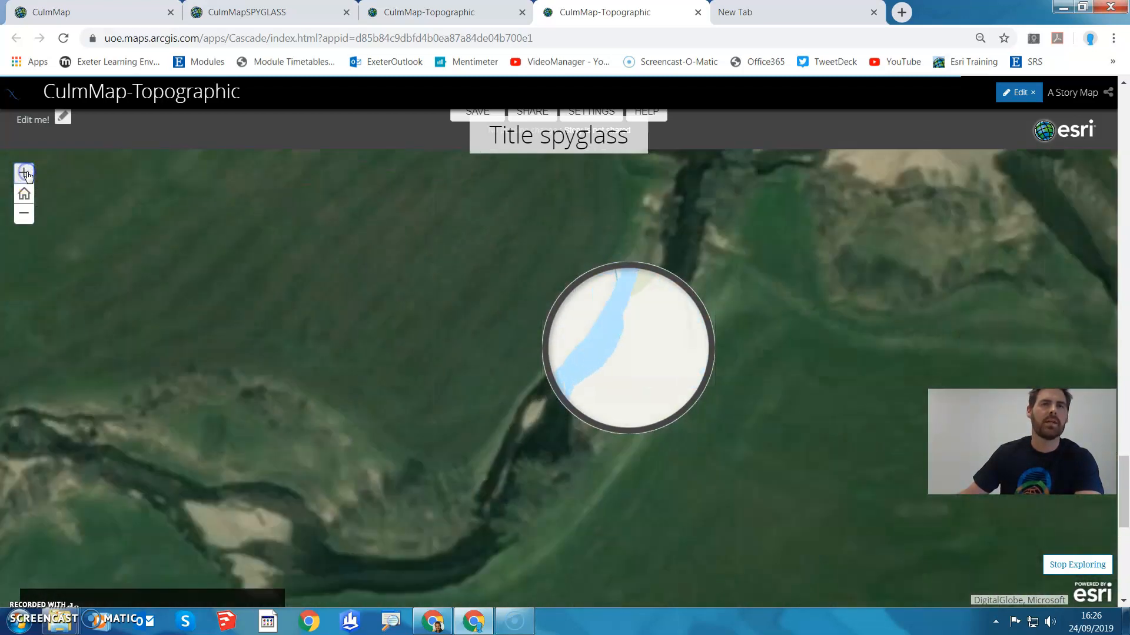
left_click_drag(641, 340, 298, 452)
left_click(28, 215)
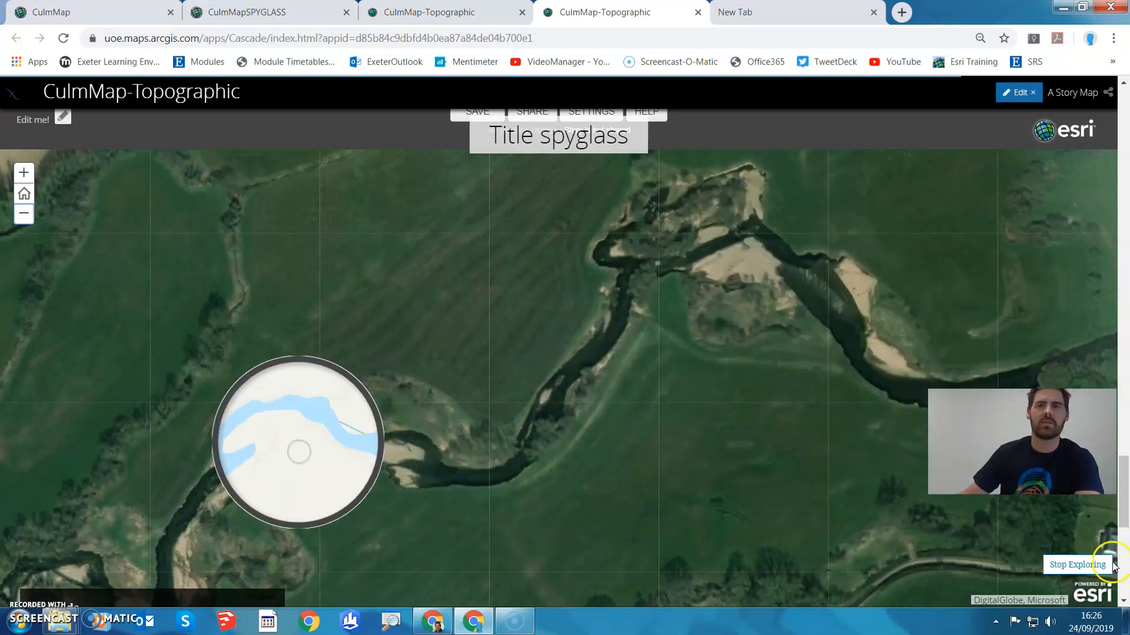
left_click(1063, 564)
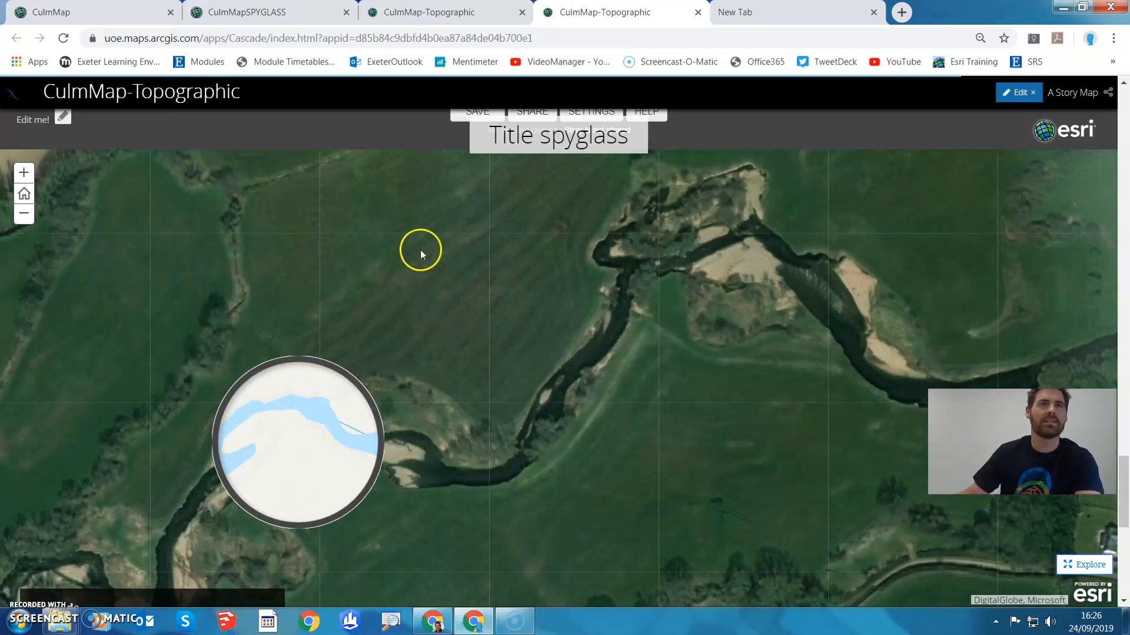
left_click(421, 13)
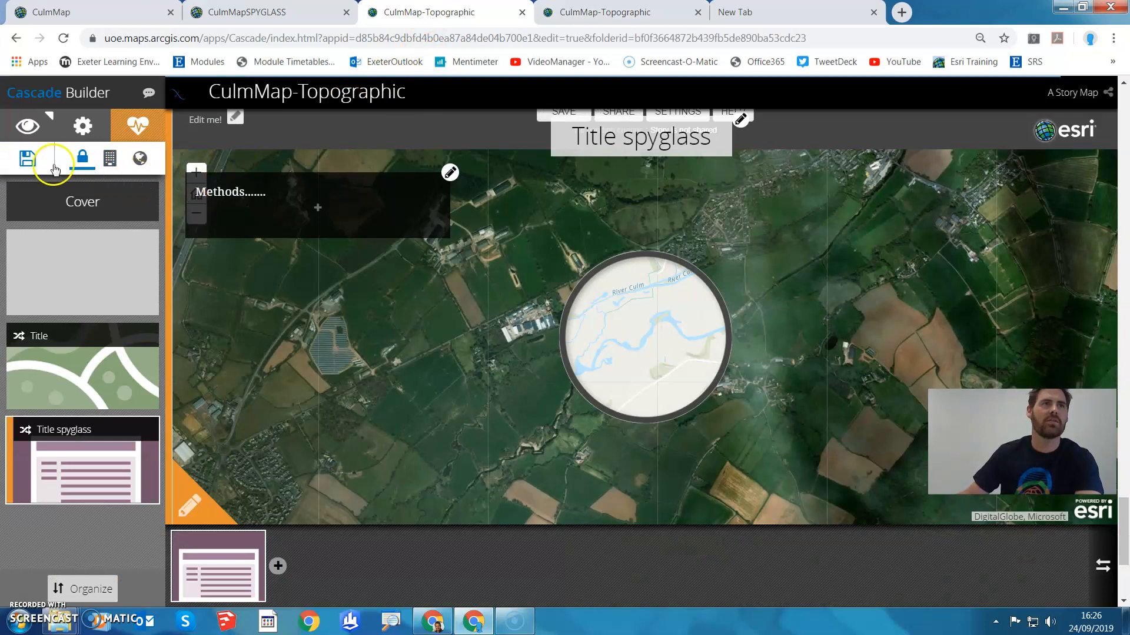